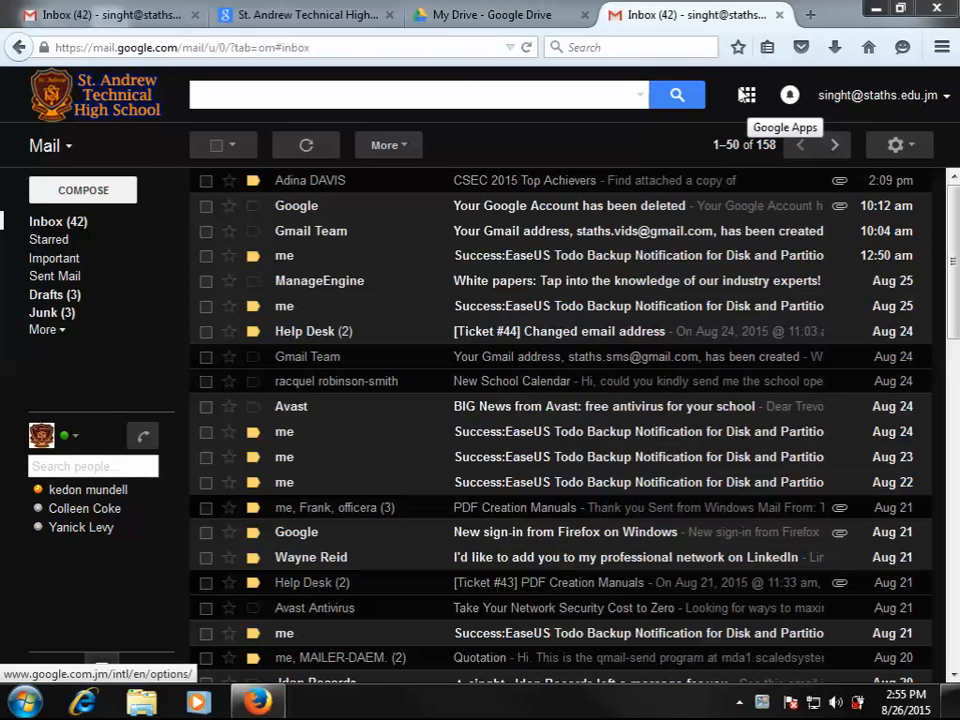
View the folders in the open My Drive page, then close that page and return to the inbox.
click(752, 96)
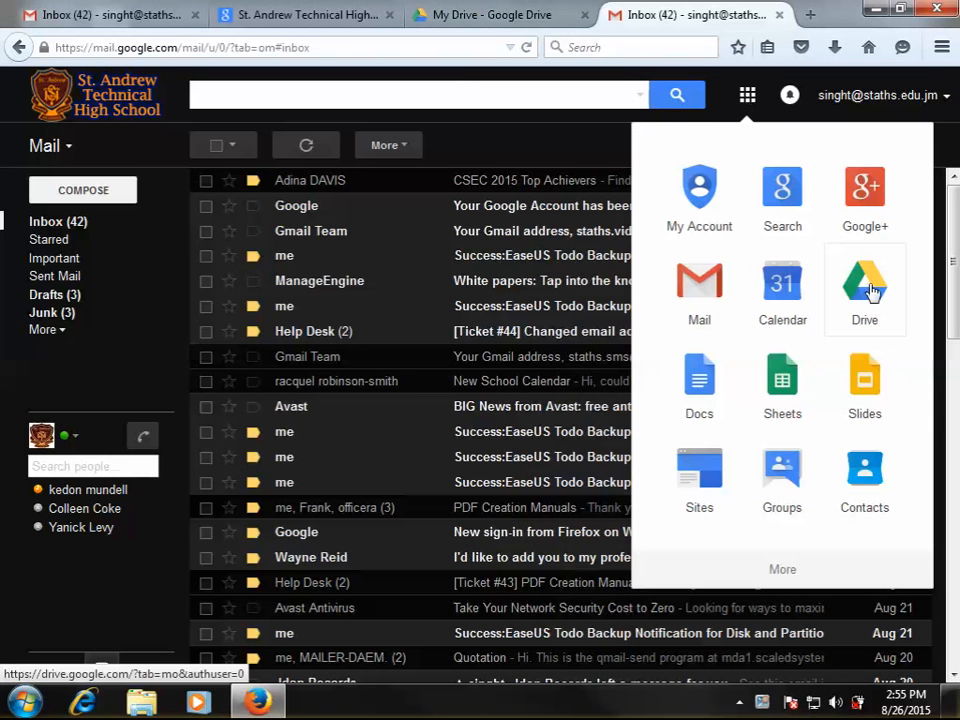
click(499, 14)
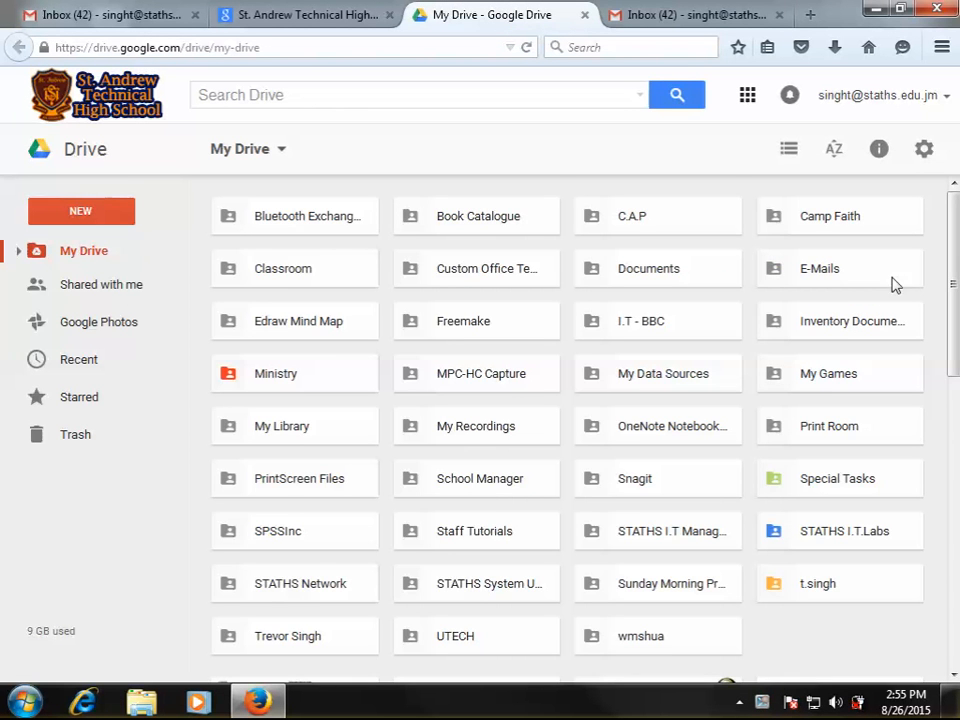
drag(956, 343, 953, 268)
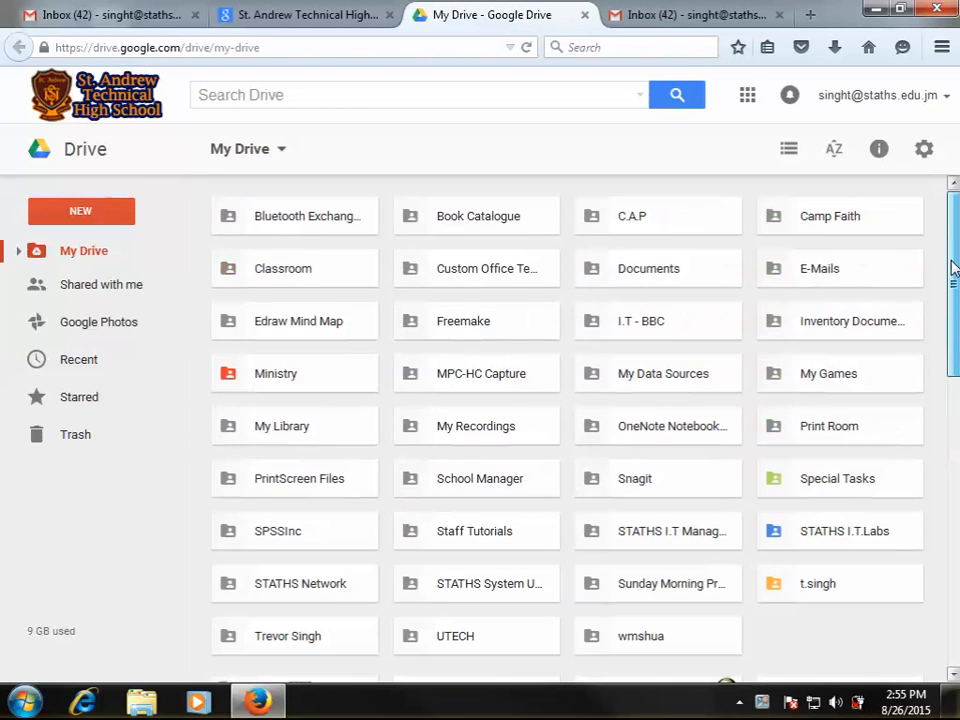
click(585, 15)
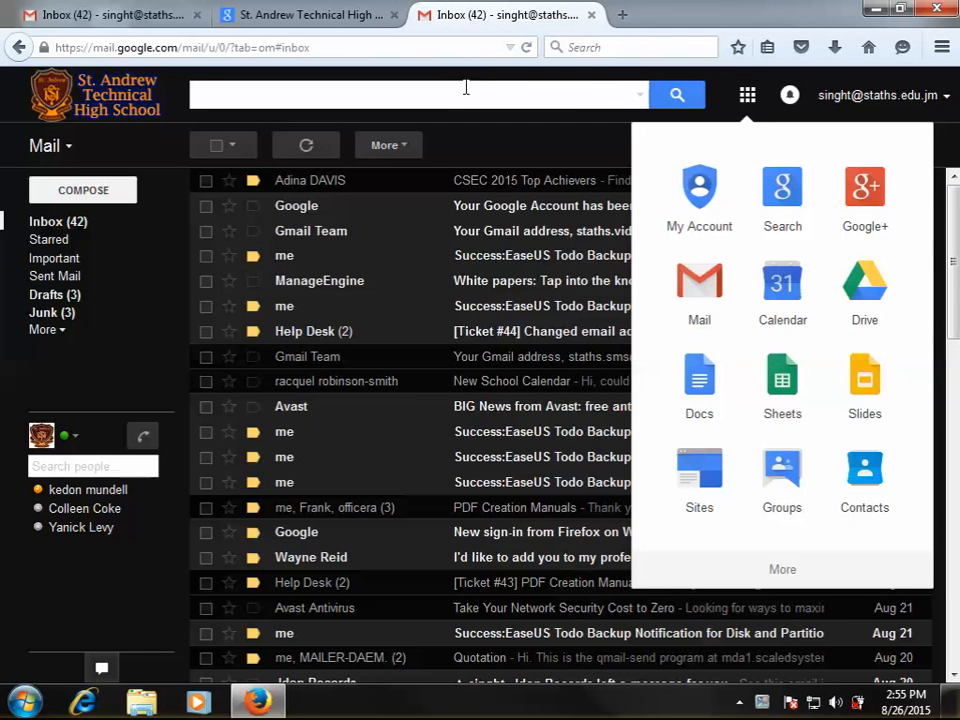
click(608, 95)
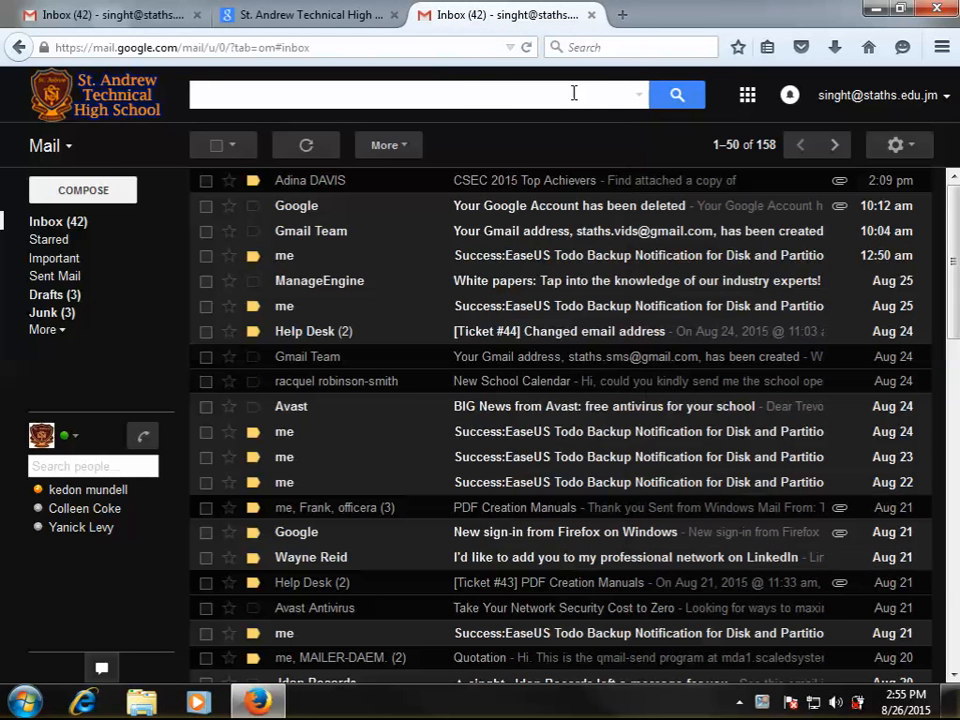
Launch the Google Drive desktop program from the Google Drive folder of the installed programs.
click(25, 703)
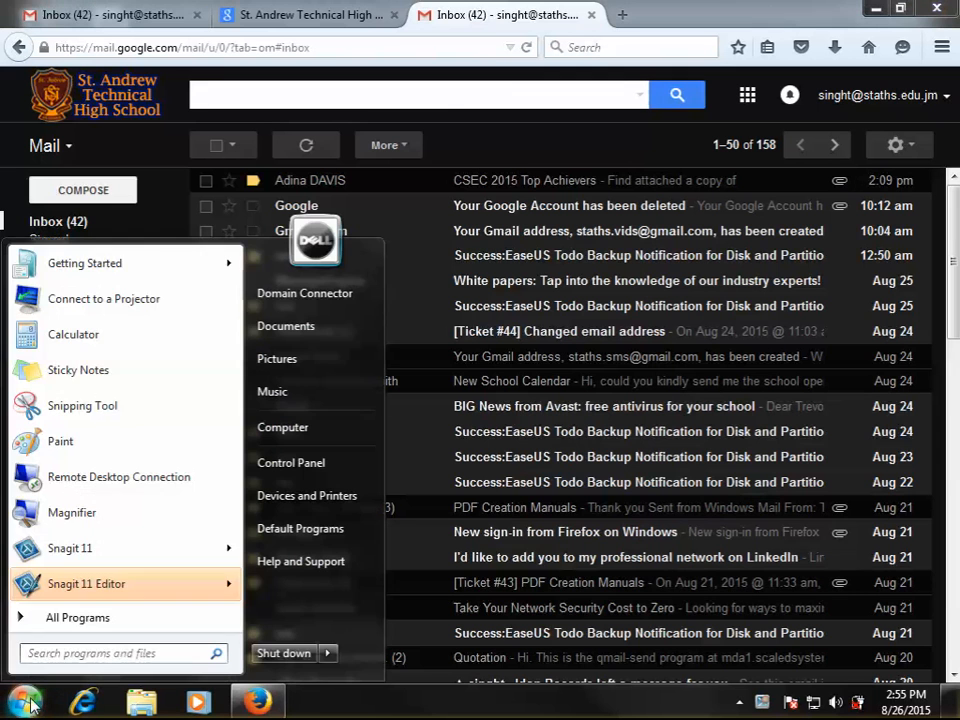
click(84, 618)
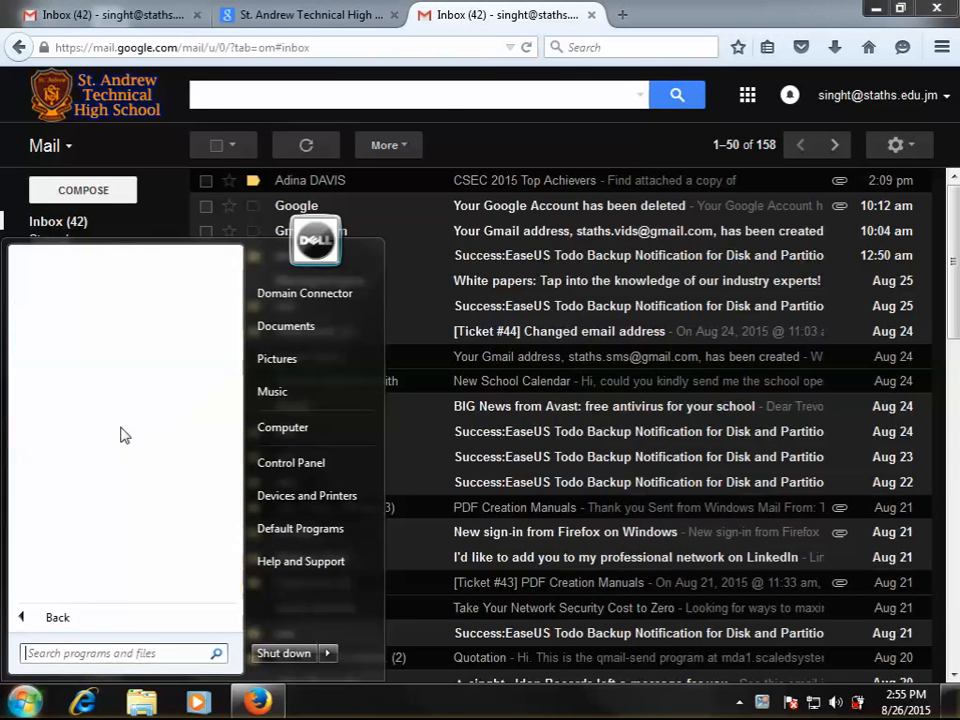
scroll(124, 395, down, 3)
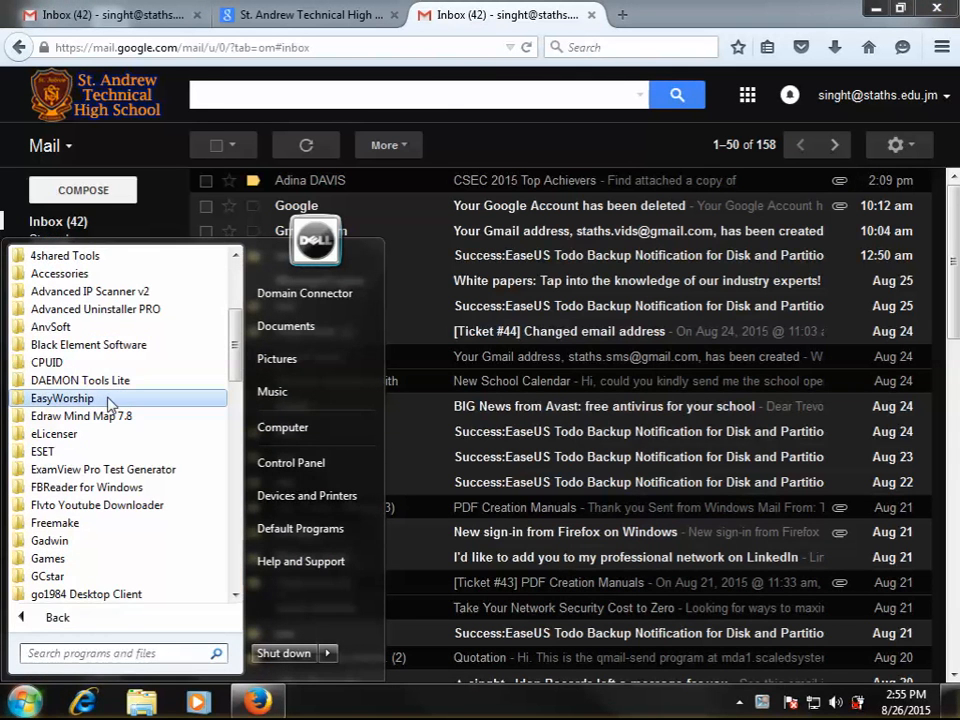
scroll(107, 405, down, 3)
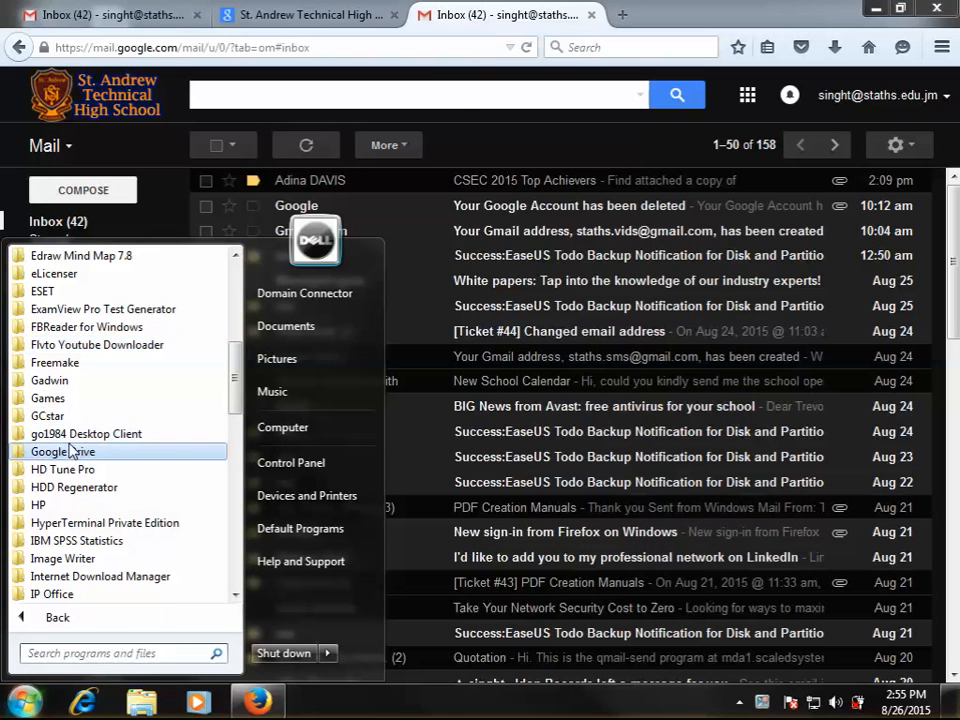
click(72, 455)
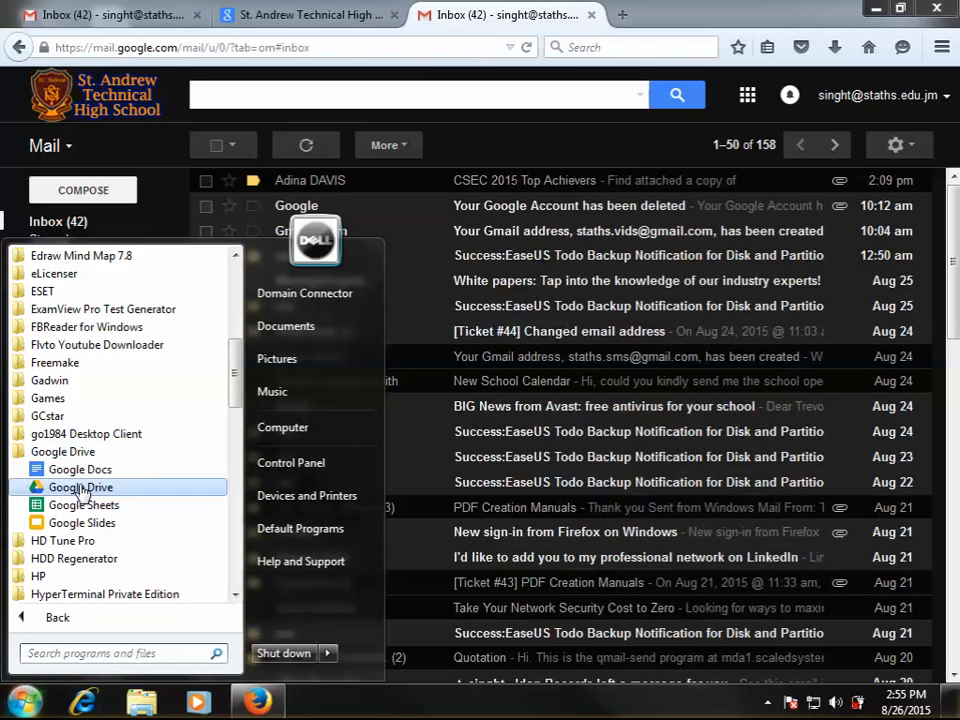
click(80, 487)
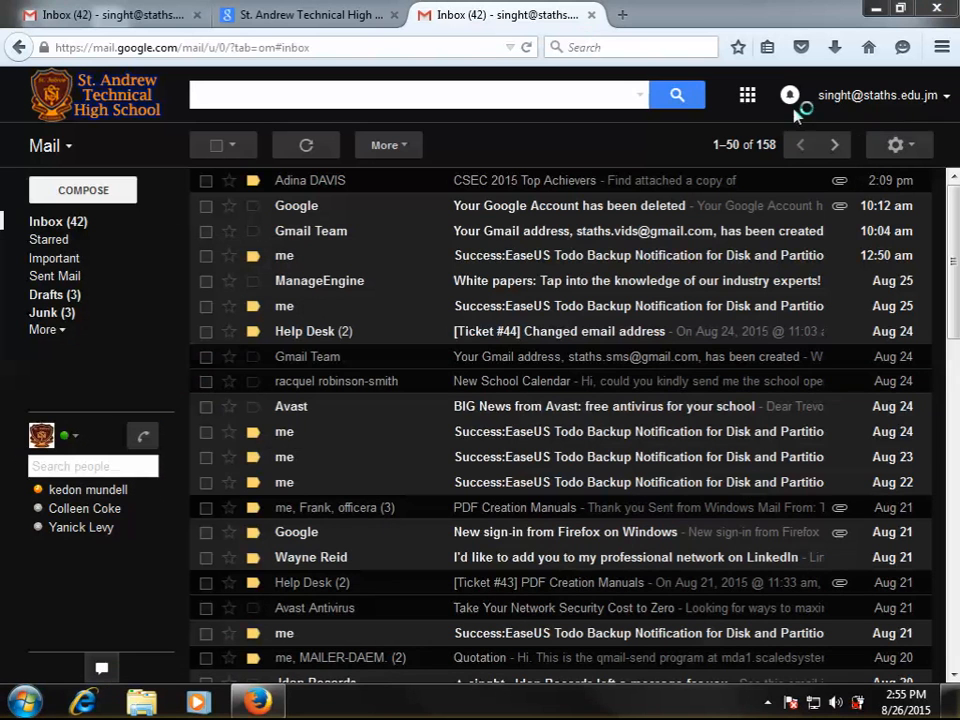
Search the web for "google drive client app" in a new browser tab.
click(624, 16)
click(643, 42)
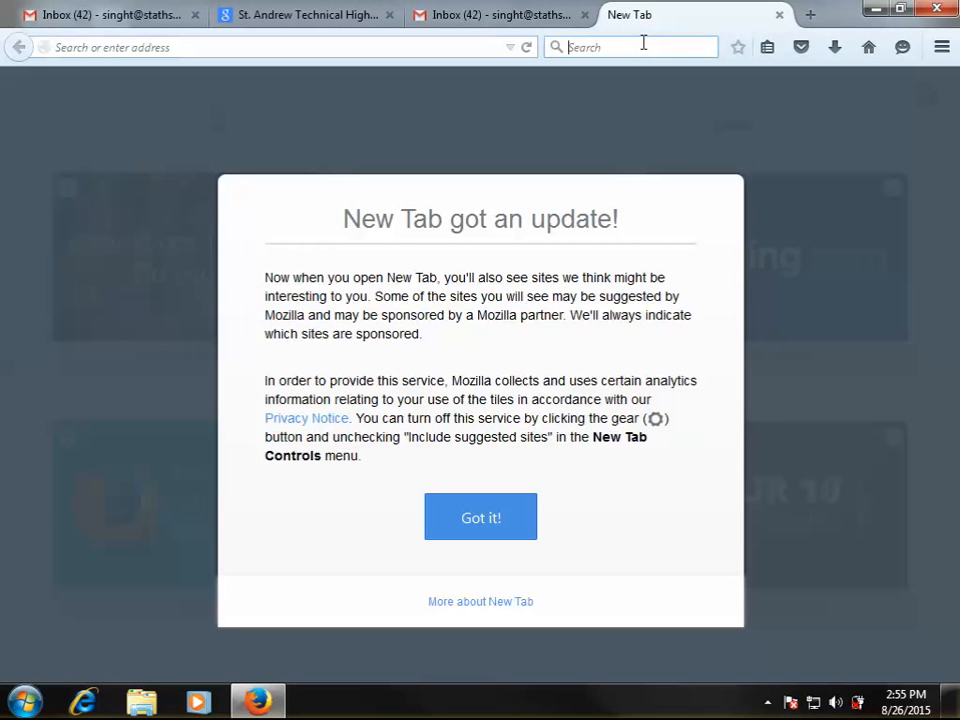
text(google drive c)
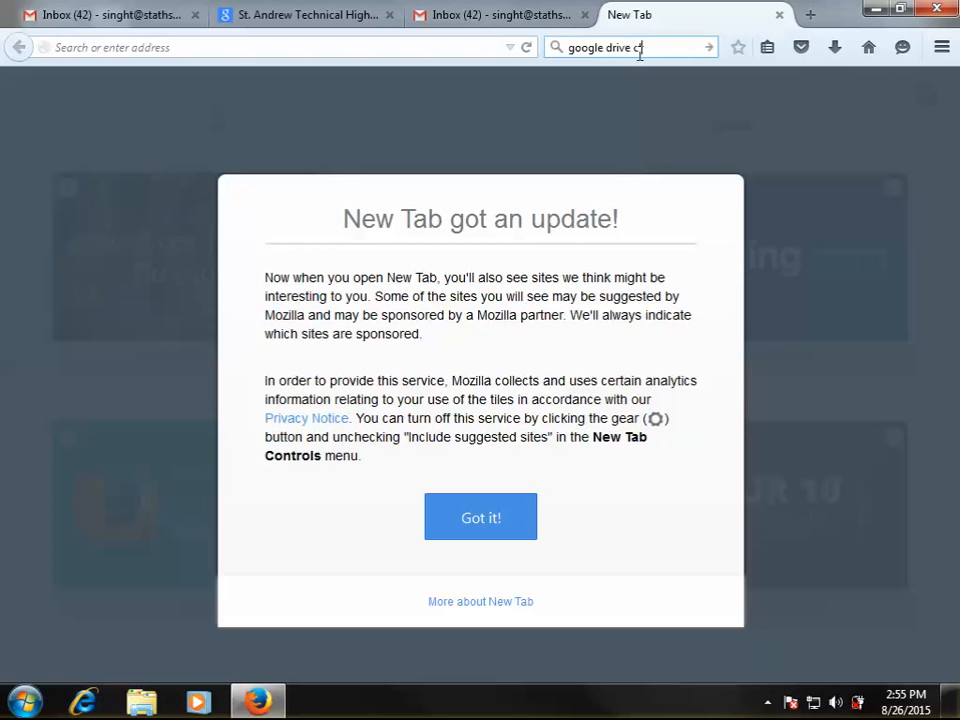
text(lient a)
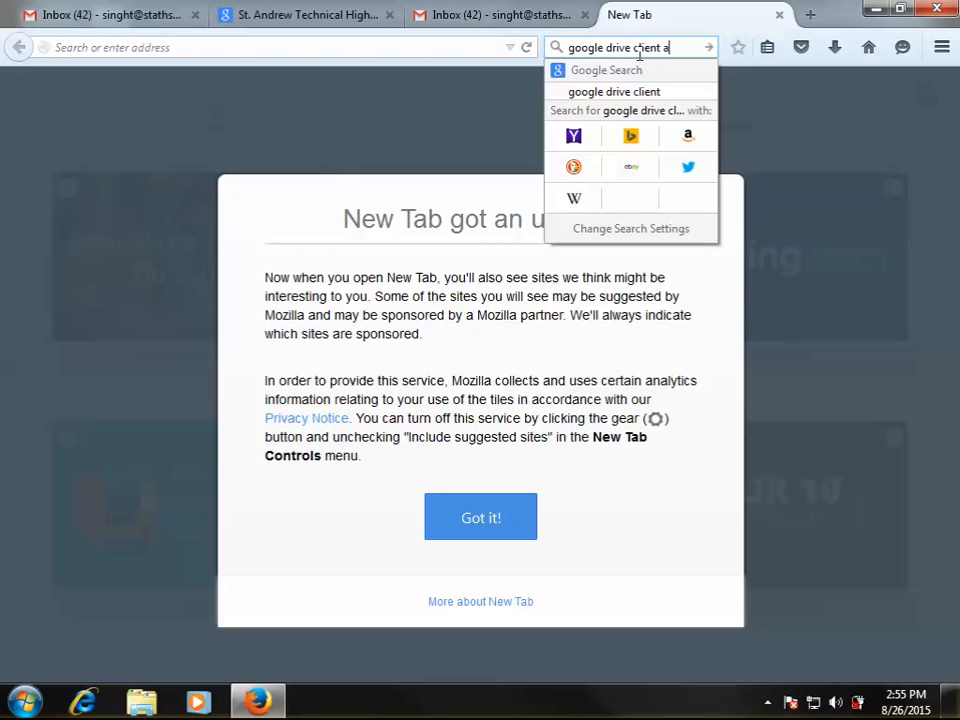
key(Return)
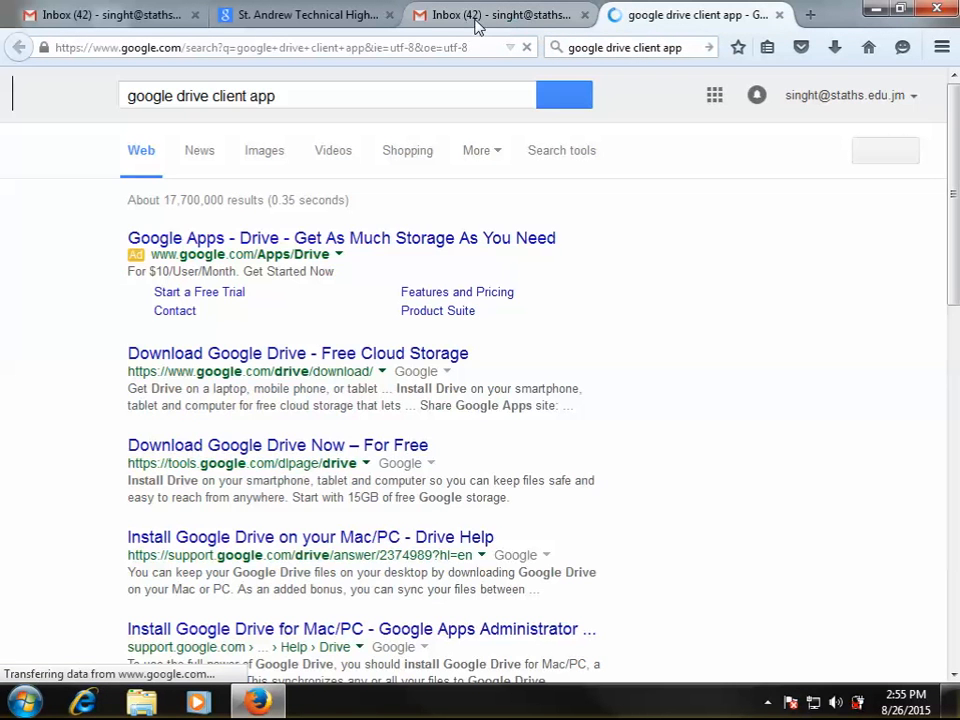
Open Google Drive from the inbox and load the search result "Download Google Drive - Free Cloud Storage".
click(471, 20)
click(750, 97)
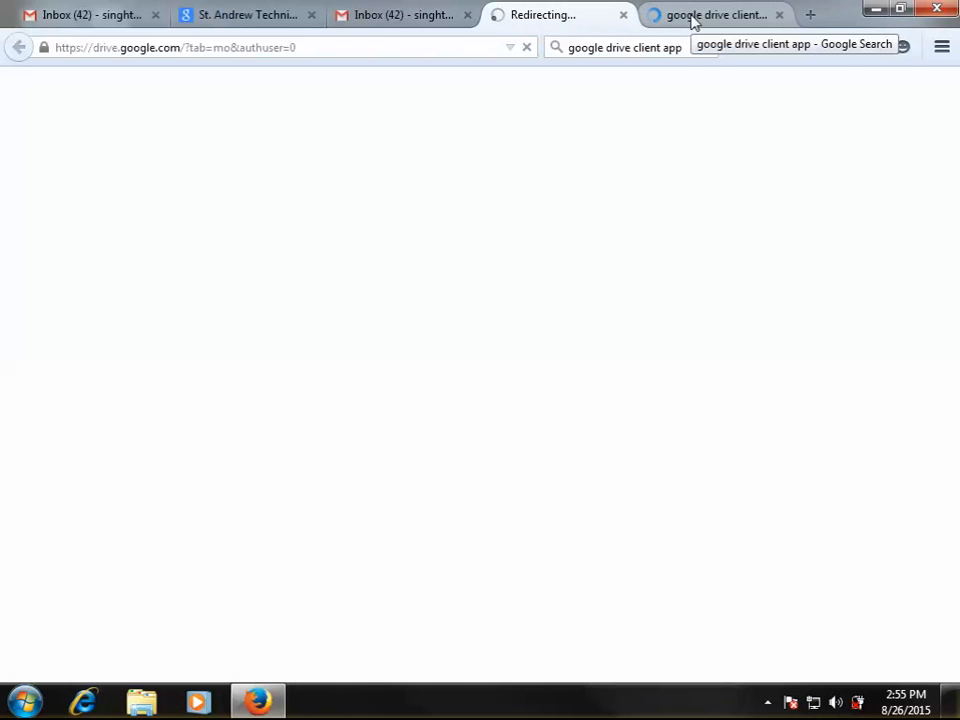
click(692, 20)
click(313, 362)
click(589, 18)
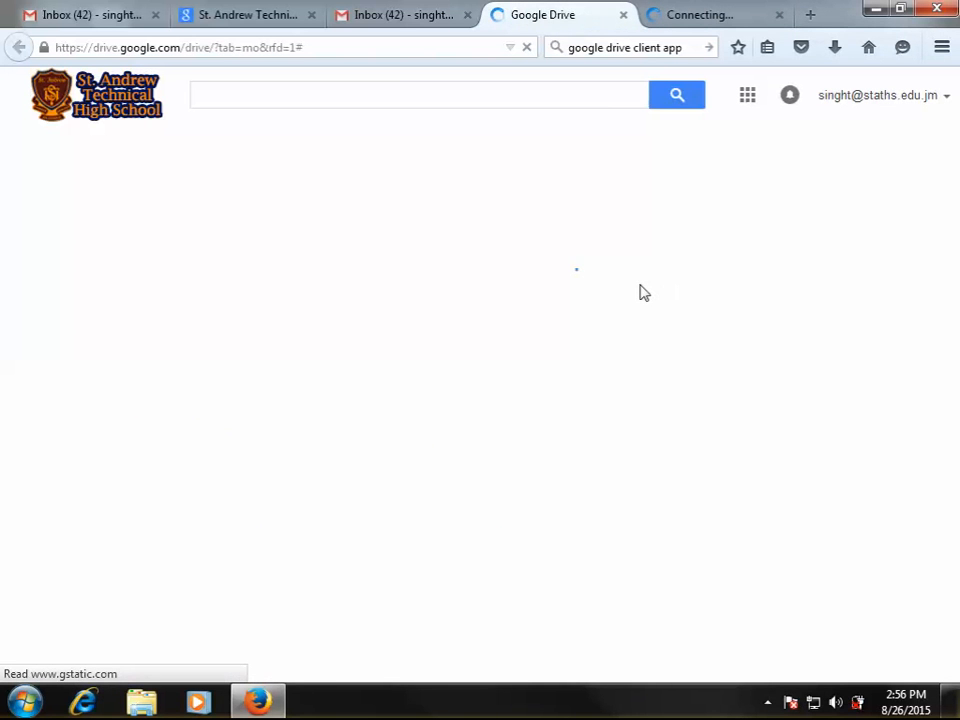
click(700, 15)
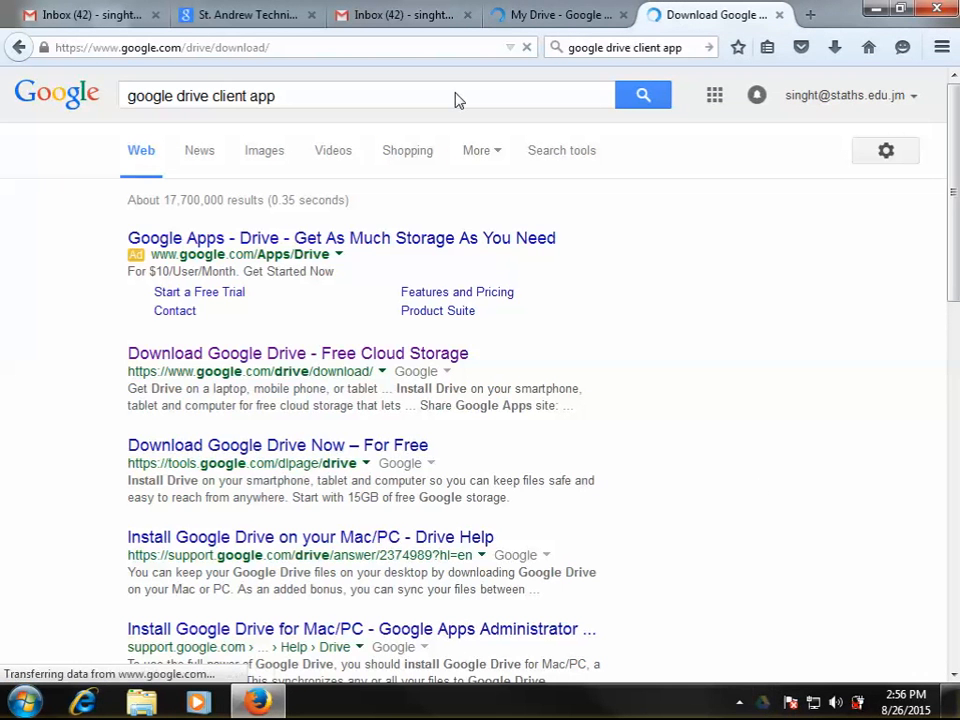
click(378, 356)
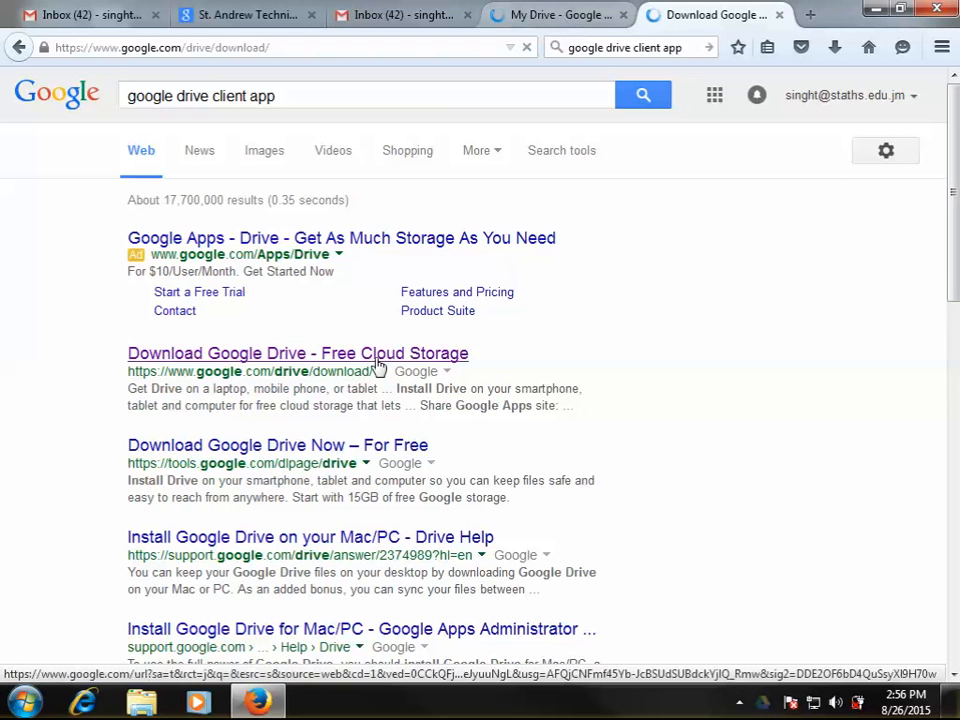
Look through the folders and files stored in My Drive on the web.
click(575, 22)
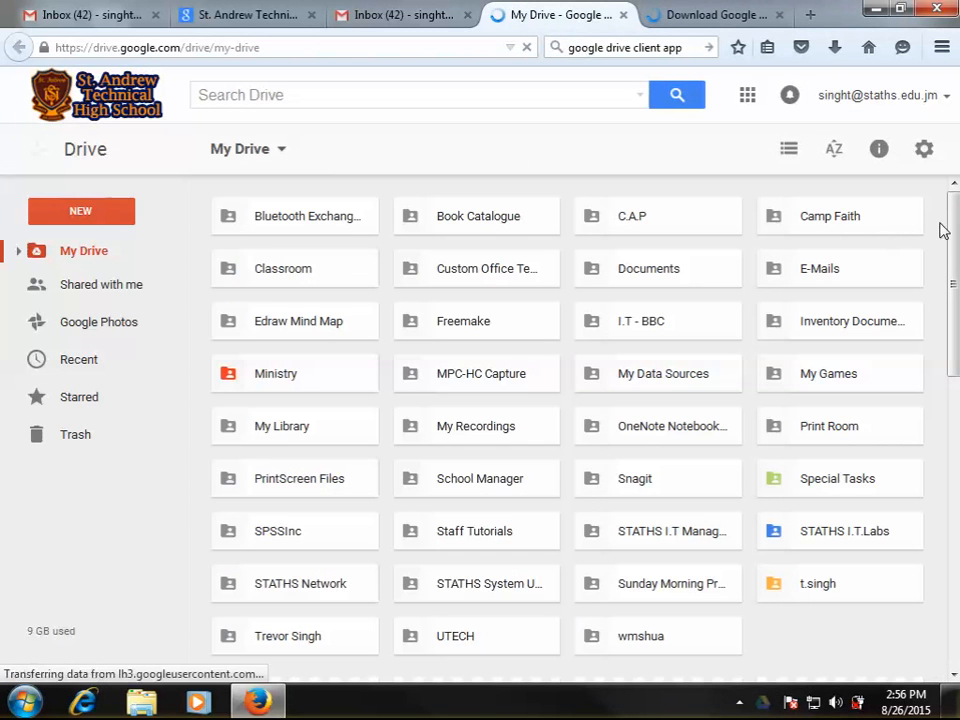
scroll(957, 484, down, 10)
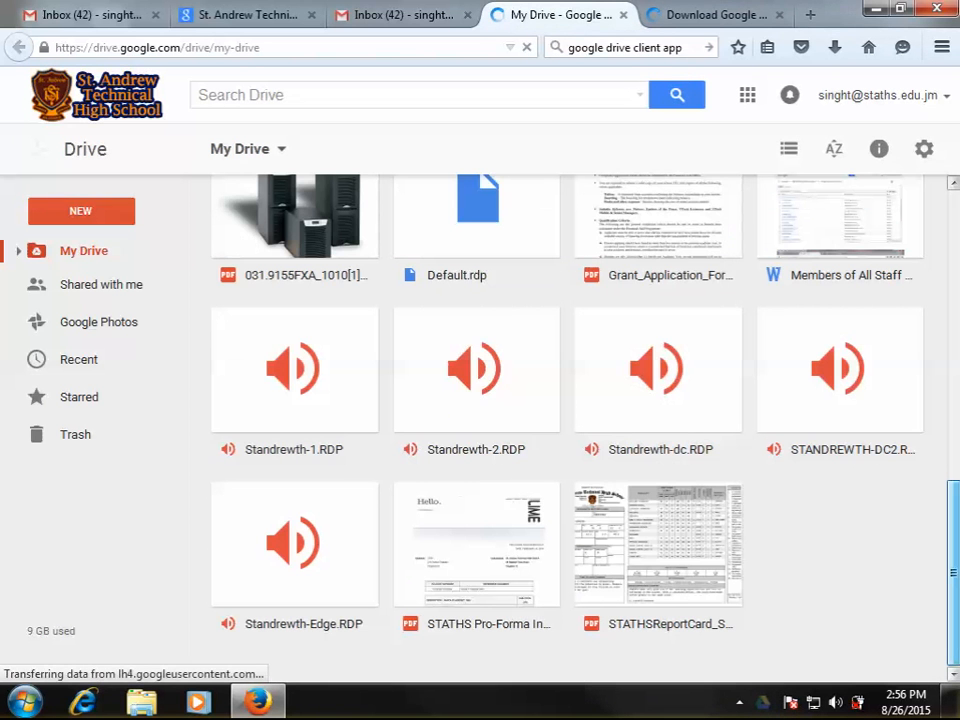
scroll(957, 484, up, 10)
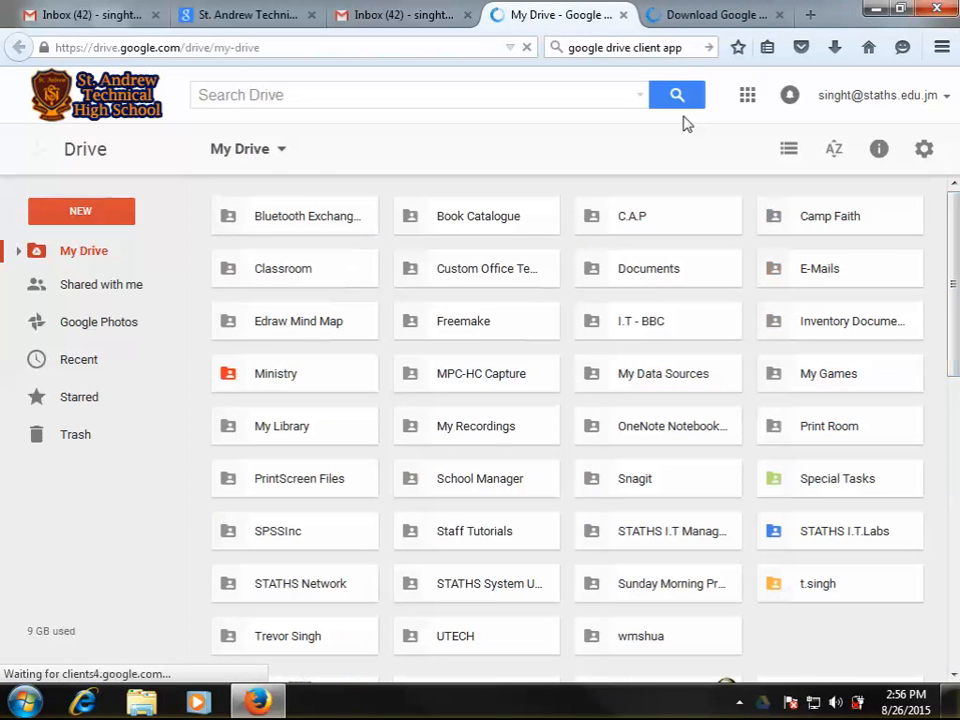
Show the Download Drive platform options on the Google Drive download page, then close the page.
click(677, 28)
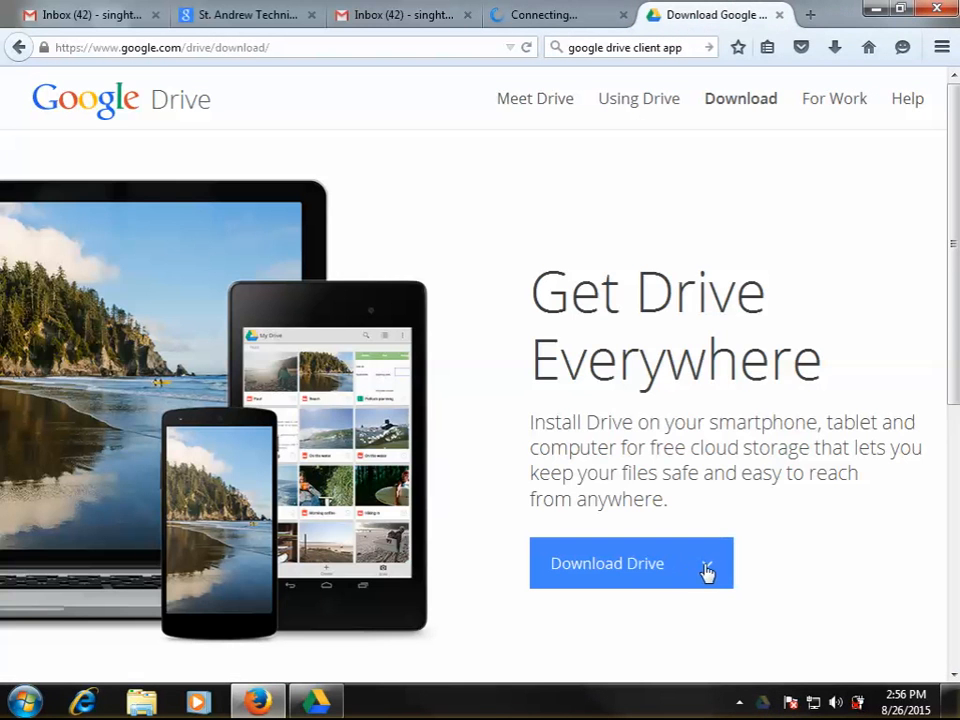
click(709, 567)
scroll(750, 545, down, 4)
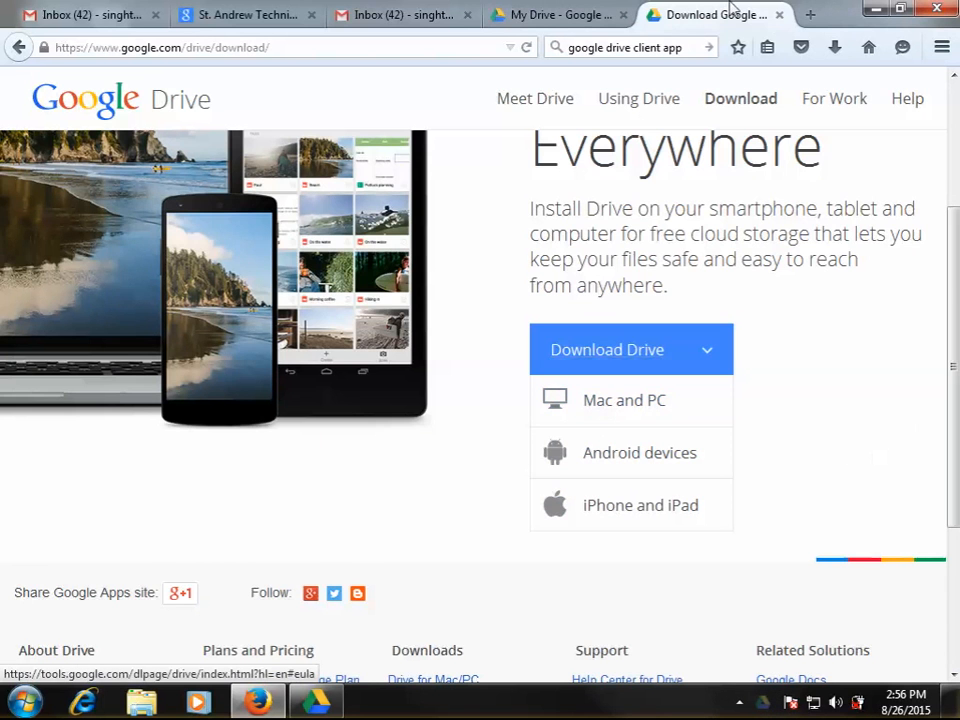
click(779, 14)
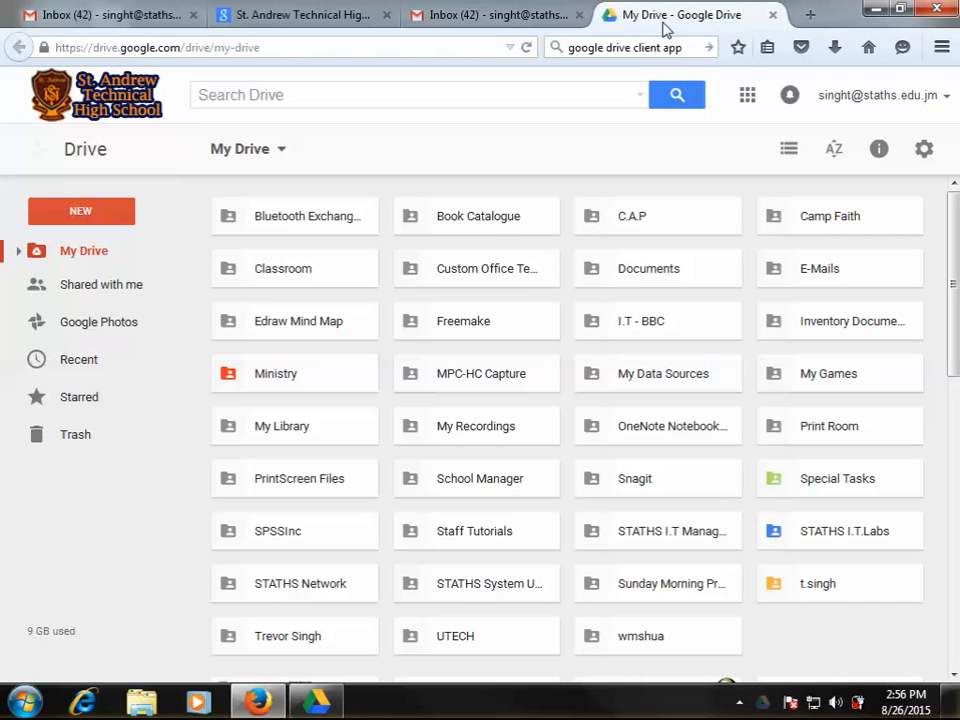
Minimize the browser and start the Google Drive desktop setup from its welcome window.
click(875, 14)
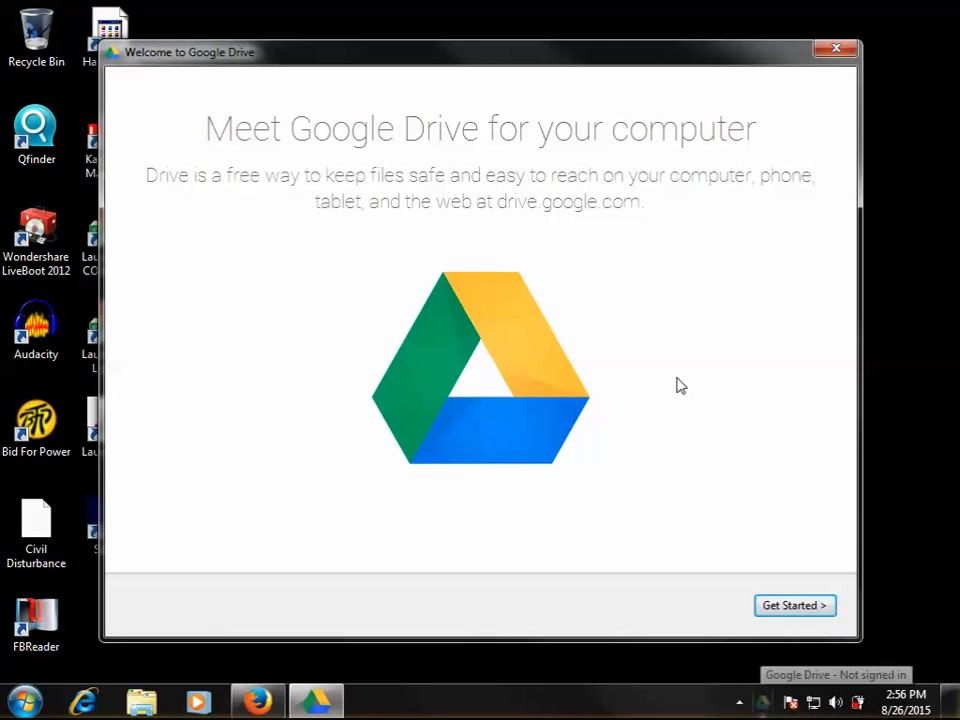
click(783, 607)
click(782, 610)
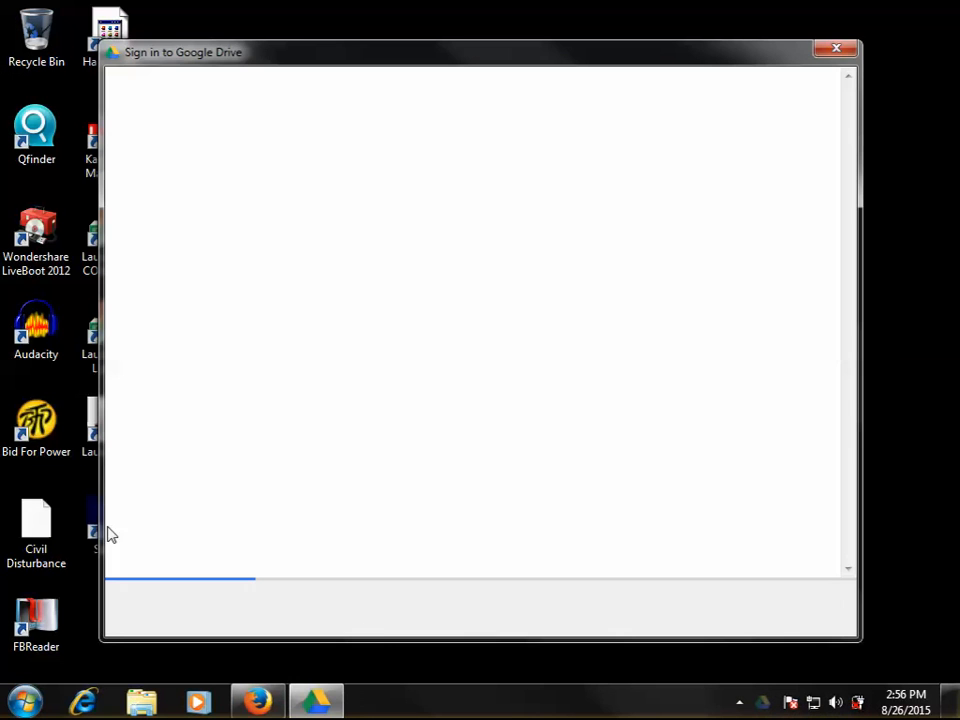
Open the Domain Connector user folder and offset its window from the Google Drive sign-in window so both are visible.
click(28, 700)
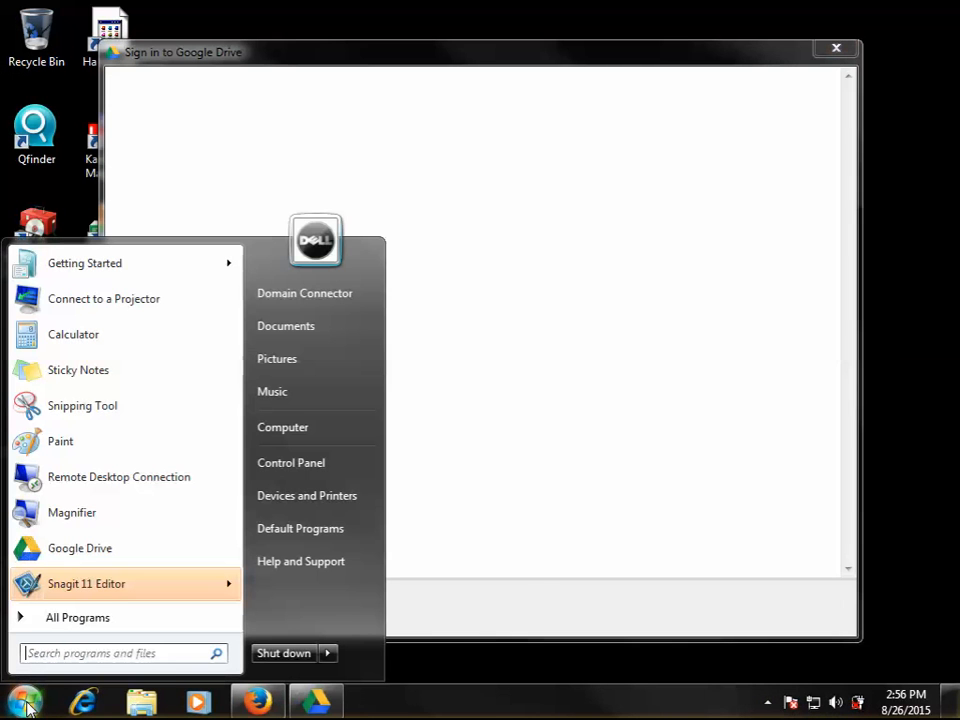
click(309, 299)
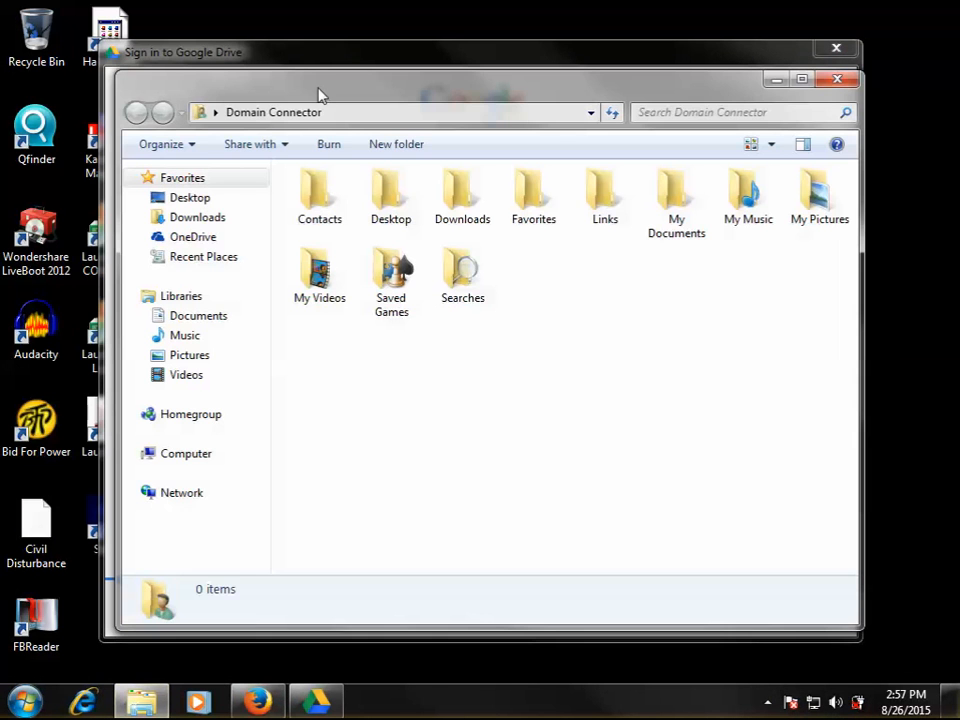
drag(284, 84, 207, 39)
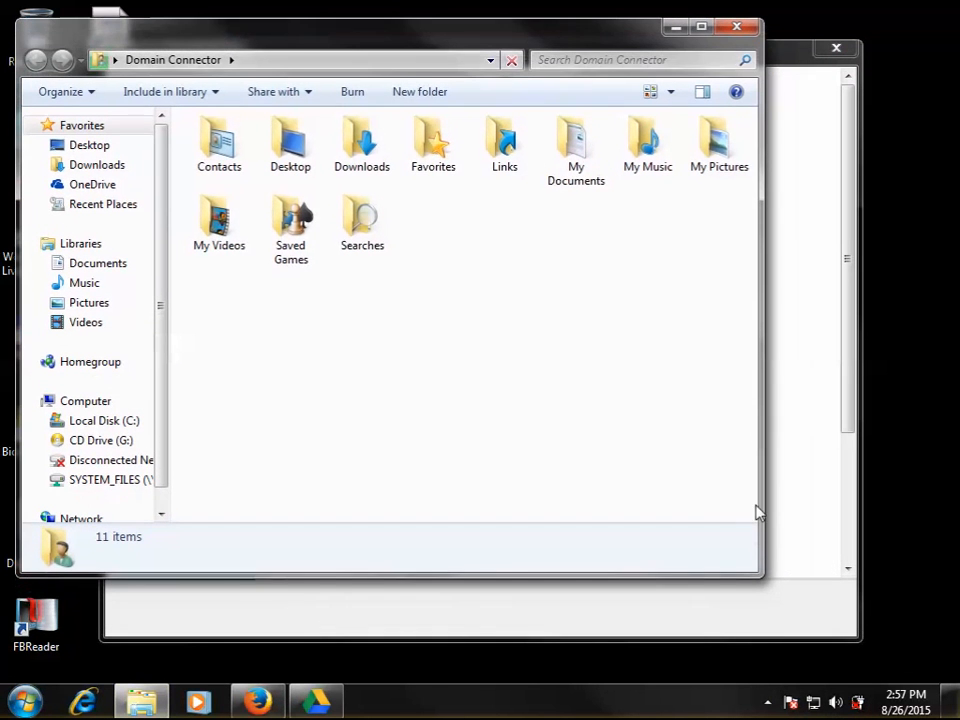
click(802, 566)
drag(714, 62, 784, 78)
click(565, 26)
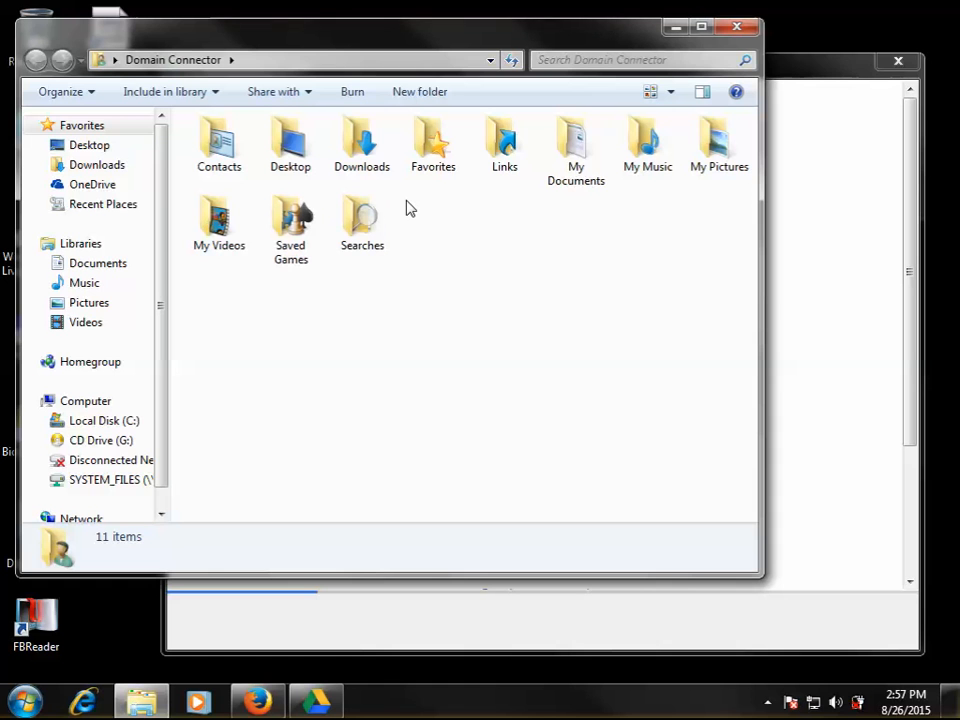
Examine the user folder's subfolders, view the contents of My Documents, and return to the user folder.
drag(406, 201, 476, 262)
drag(219, 280, 679, 332)
click(679, 319)
click(573, 150)
double_click(573, 150)
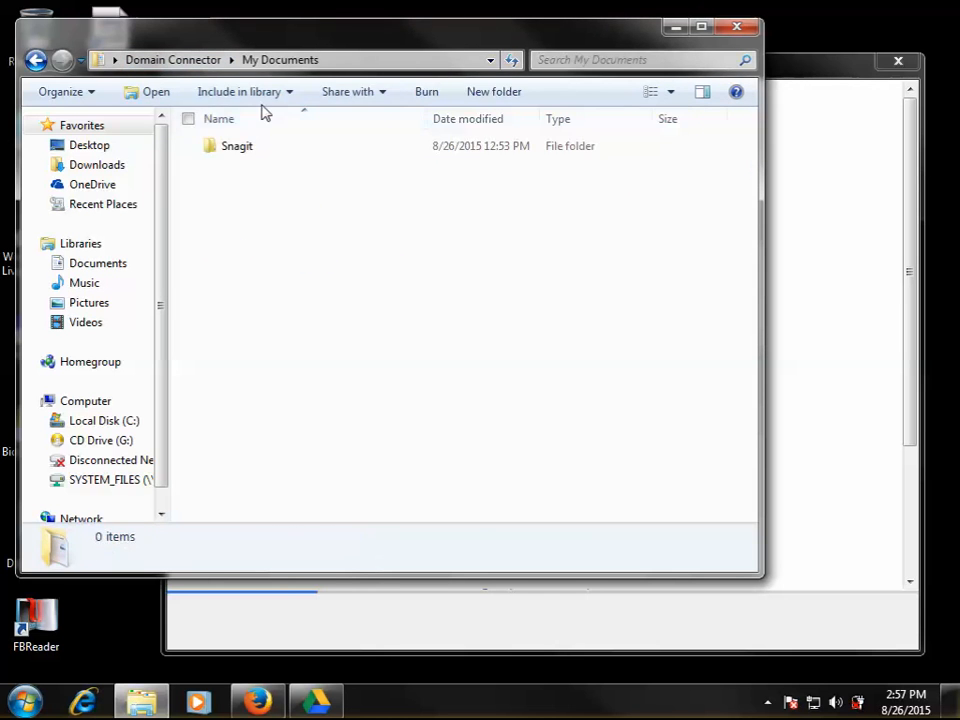
click(36, 60)
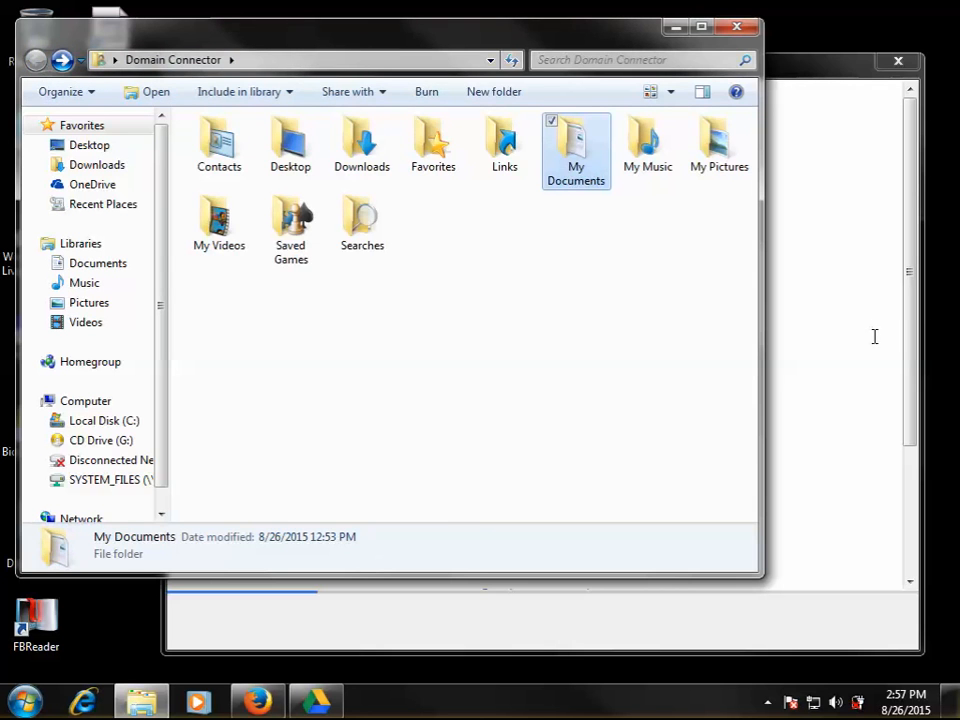
Sign in to Google Drive by entering the school account's e-mail address and the account password.
click(874, 336)
click(462, 361)
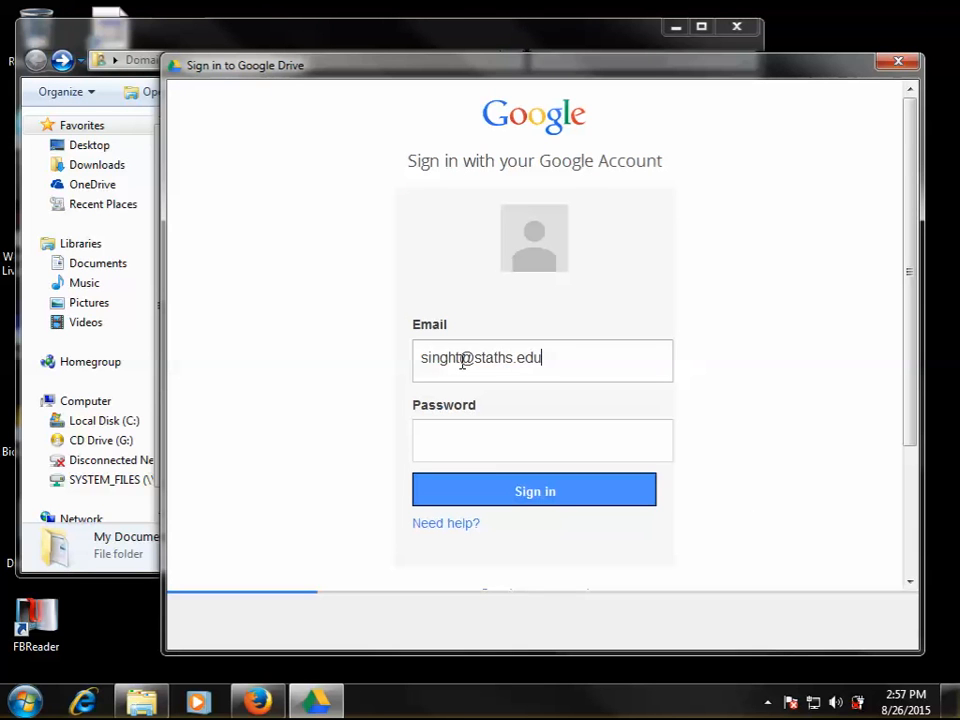
text(jm)
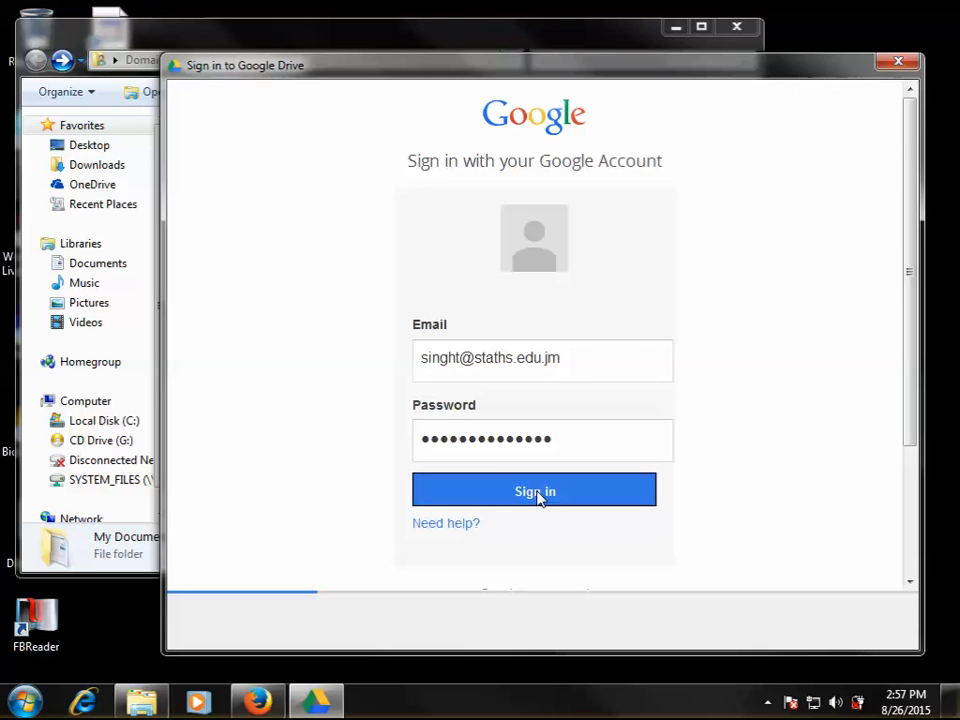
click(536, 493)
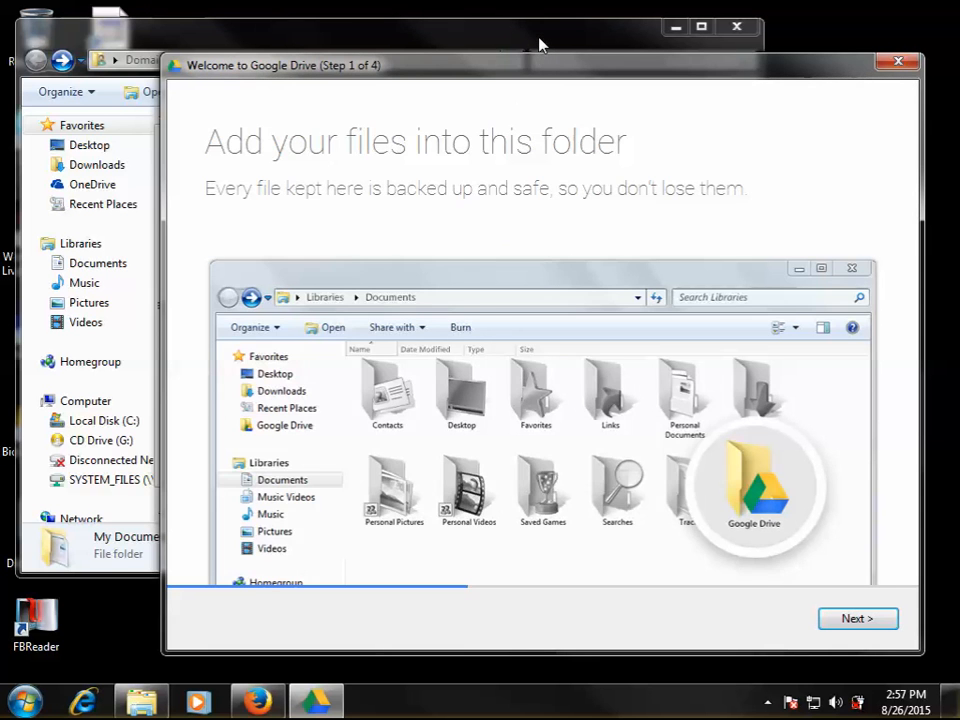
Check the contents of the Domain Connector user folder and advance the Google Drive welcome pages to step 4 of 4.
click(539, 44)
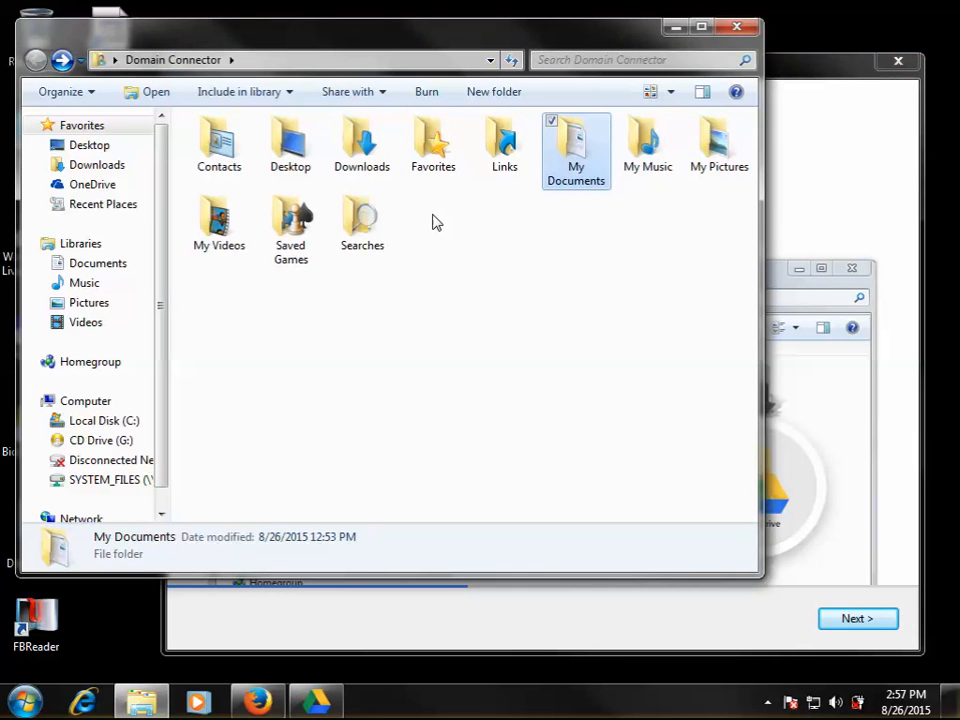
drag(421, 205, 492, 264)
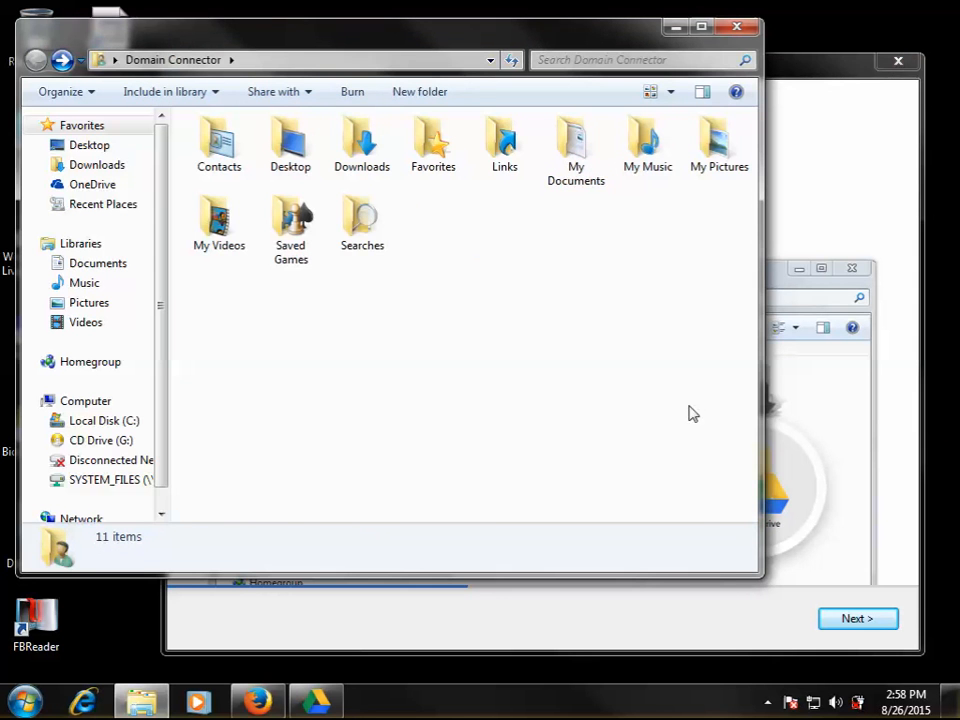
click(838, 408)
click(862, 619)
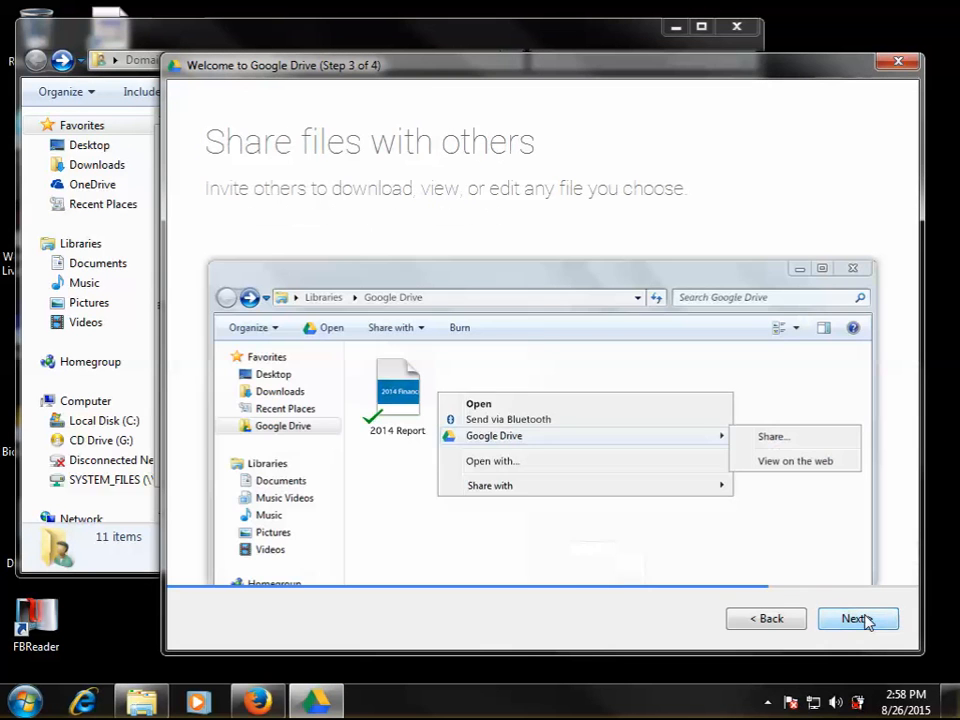
click(845, 620)
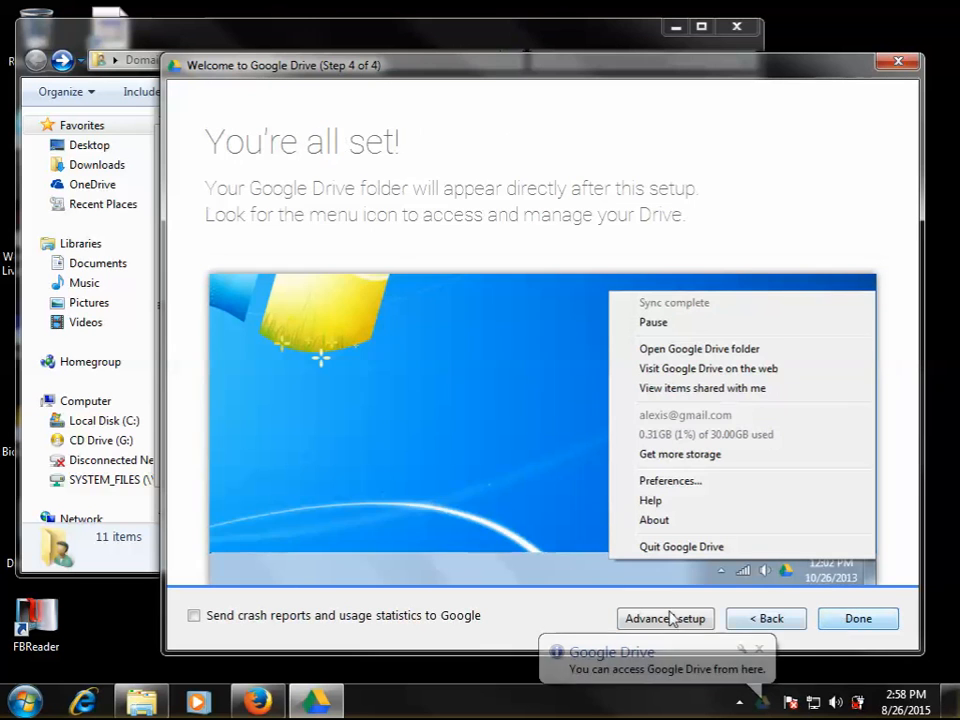
Recheck the user folder and review the Google Drive welcome pages again from step 1 through step 4.
click(192, 43)
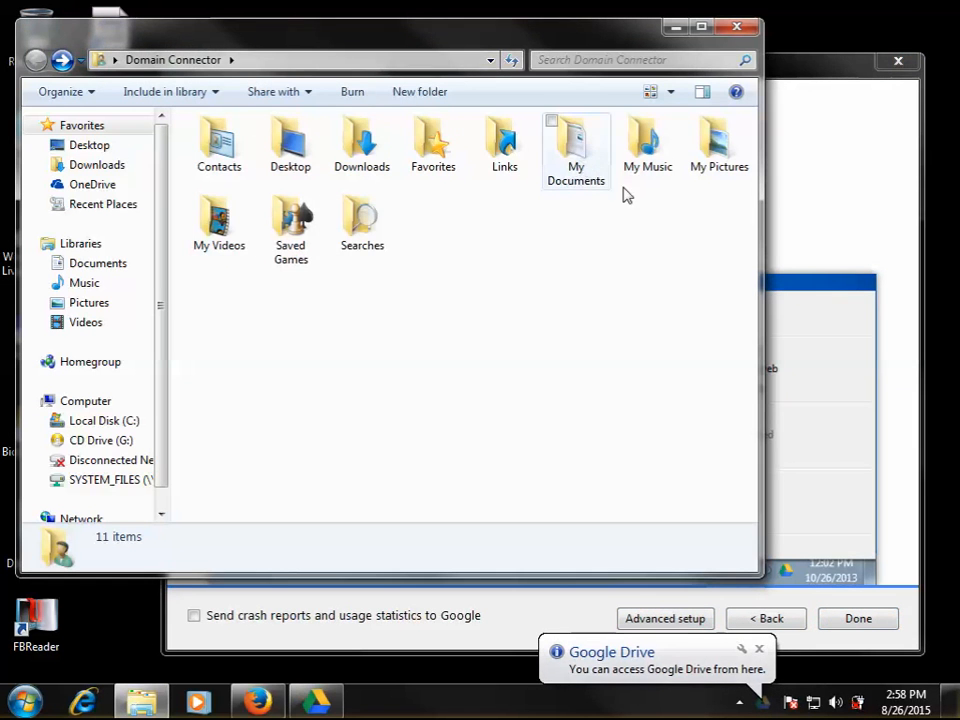
click(774, 461)
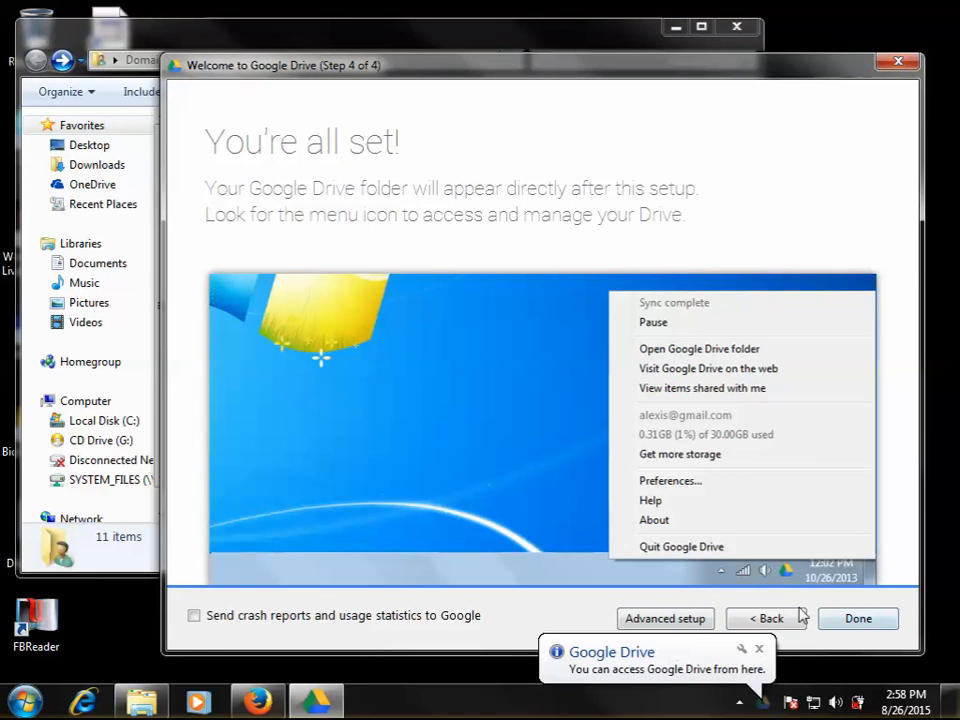
click(769, 618)
click(770, 619)
click(776, 621)
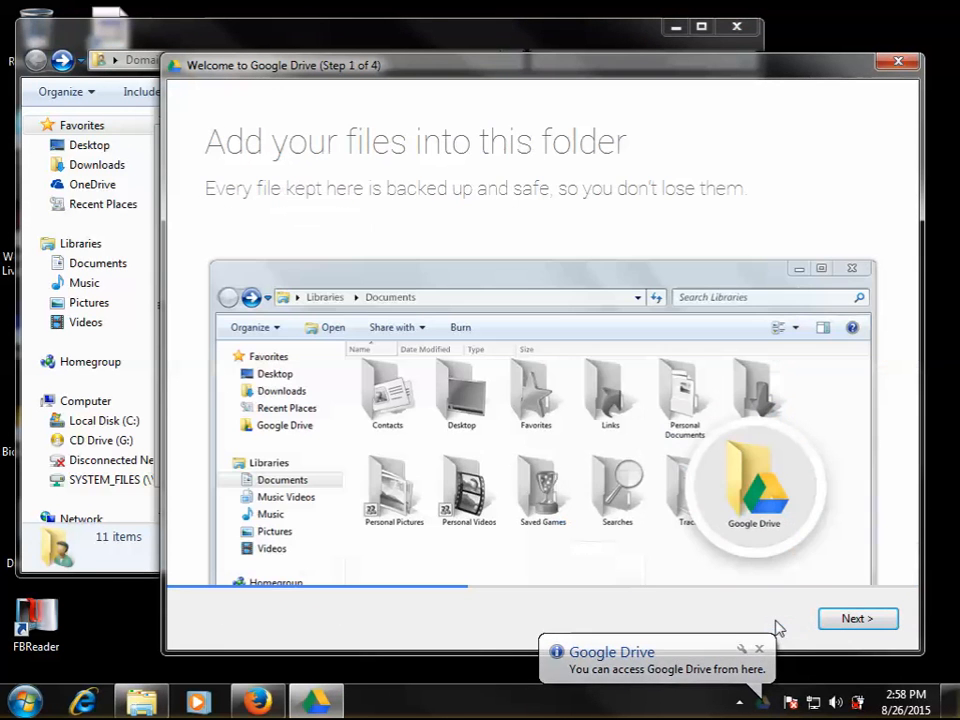
click(849, 620)
click(852, 621)
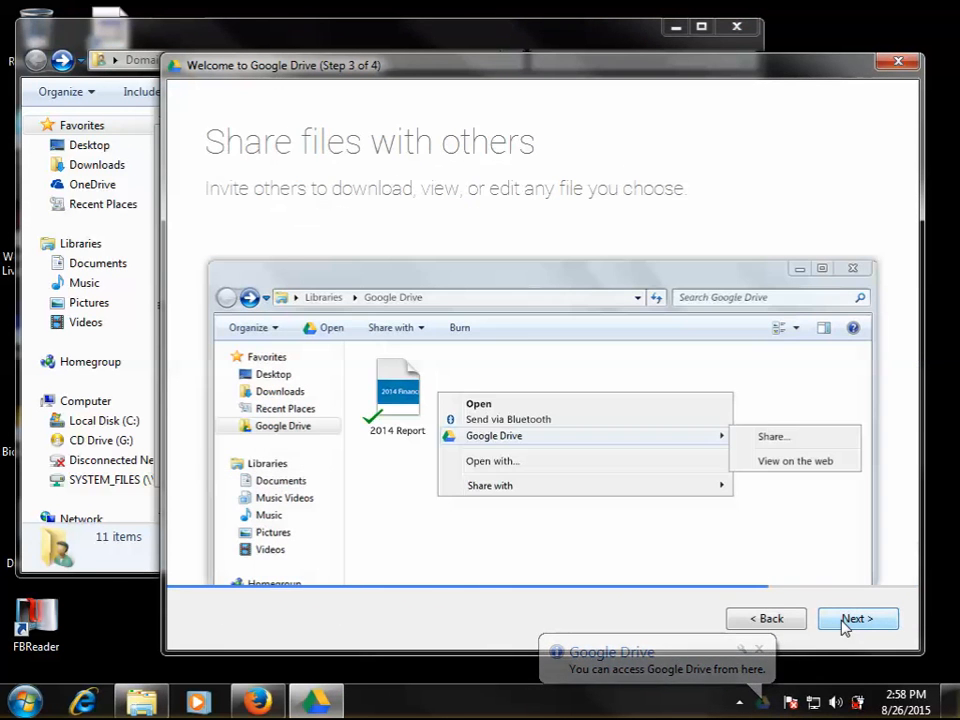
click(856, 620)
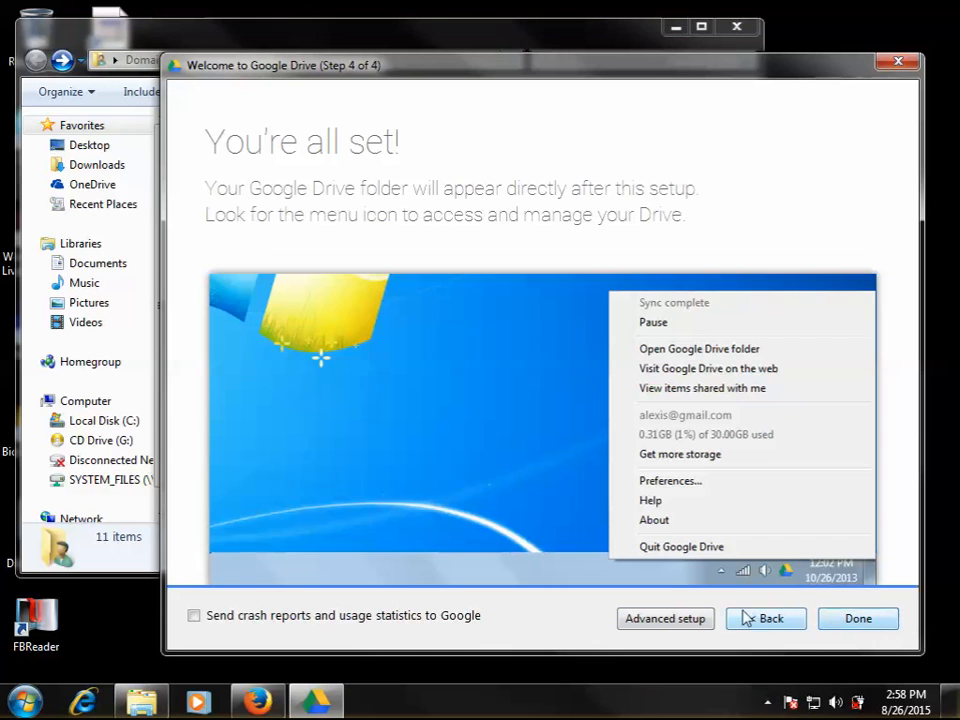
Open the advanced setup, view its Advanced and Sync options settings, and highlight the default folder location path.
click(668, 622)
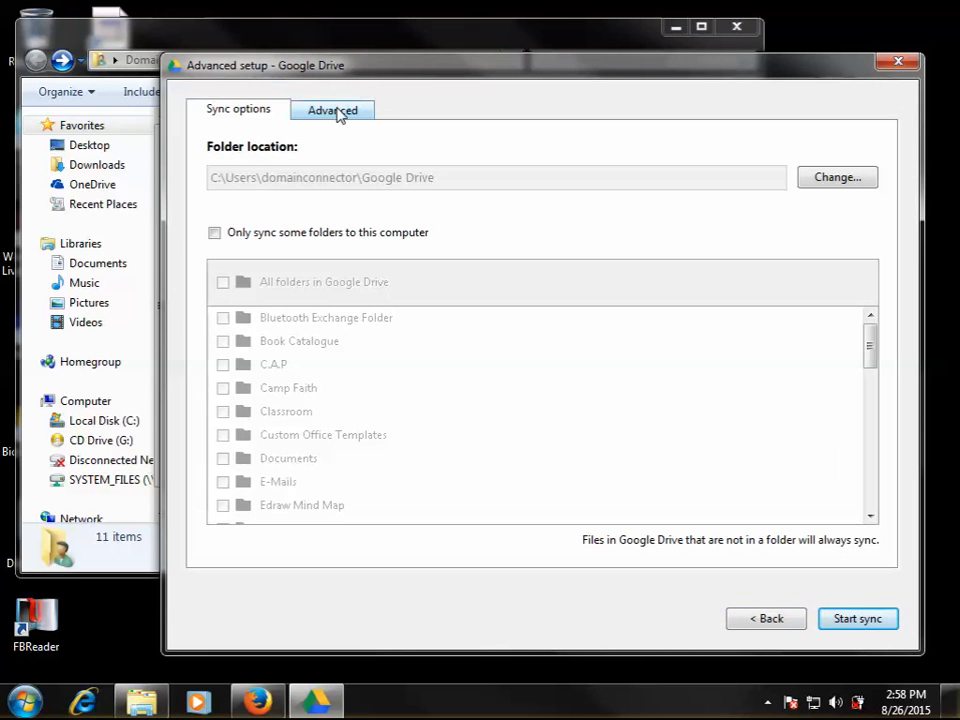
click(336, 111)
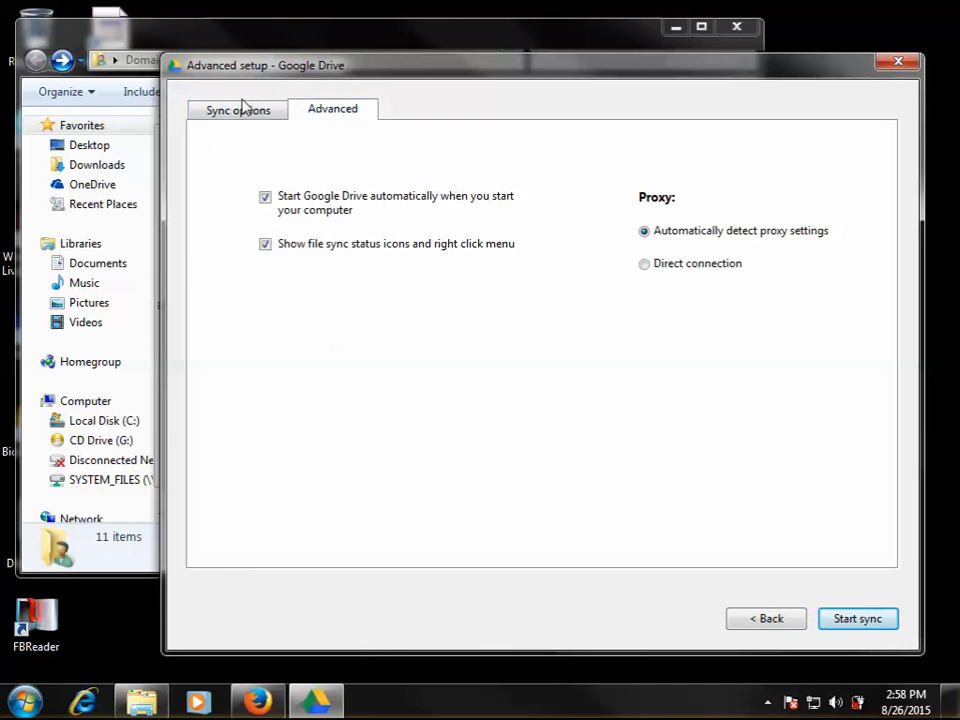
click(243, 107)
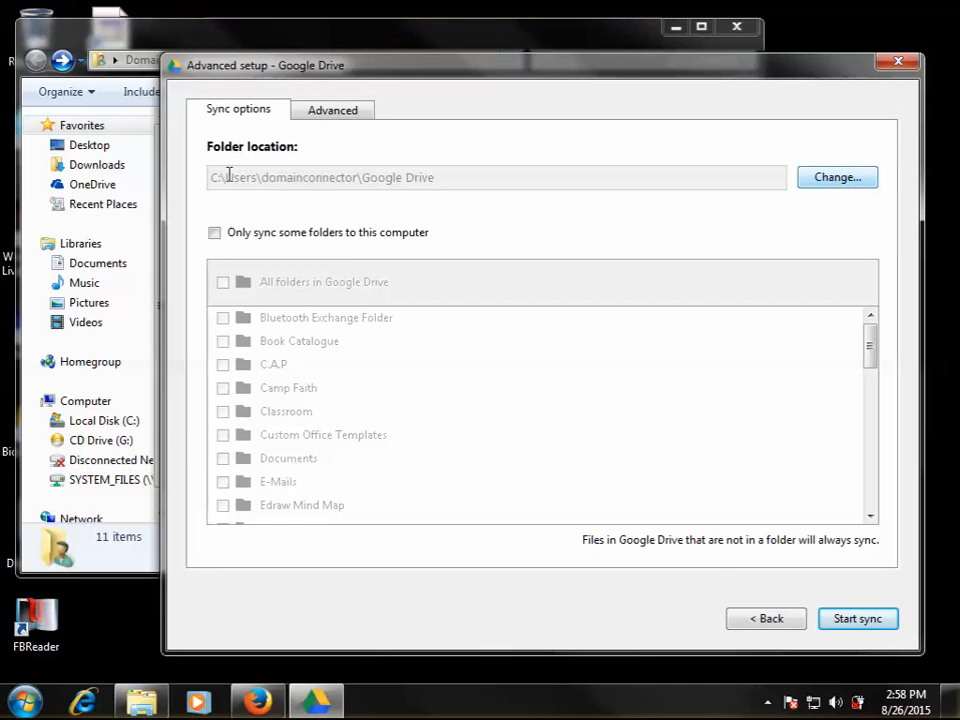
drag(210, 178, 446, 179)
click(268, 178)
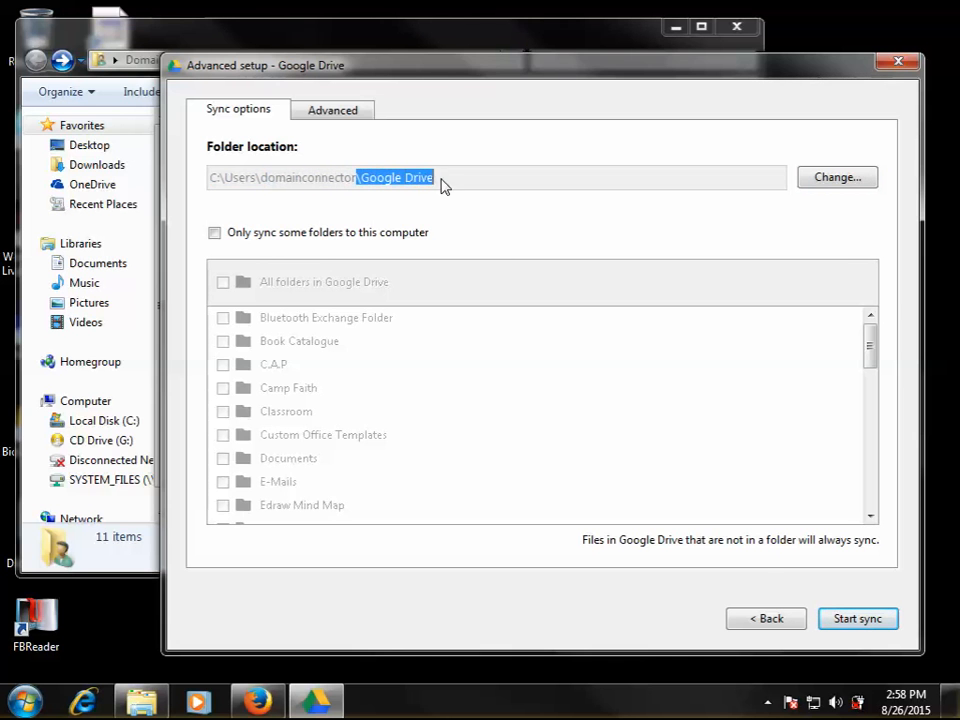
click(352, 39)
click(820, 228)
Start changing the Google Drive folder location and select My Documents under Domain Connector.
click(827, 179)
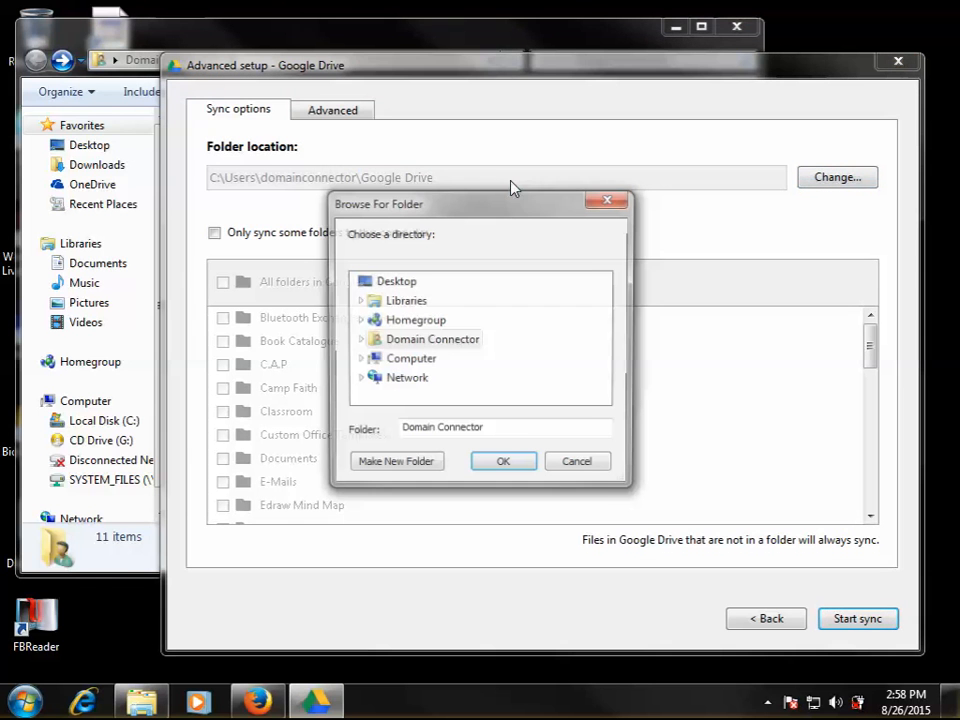
click(359, 342)
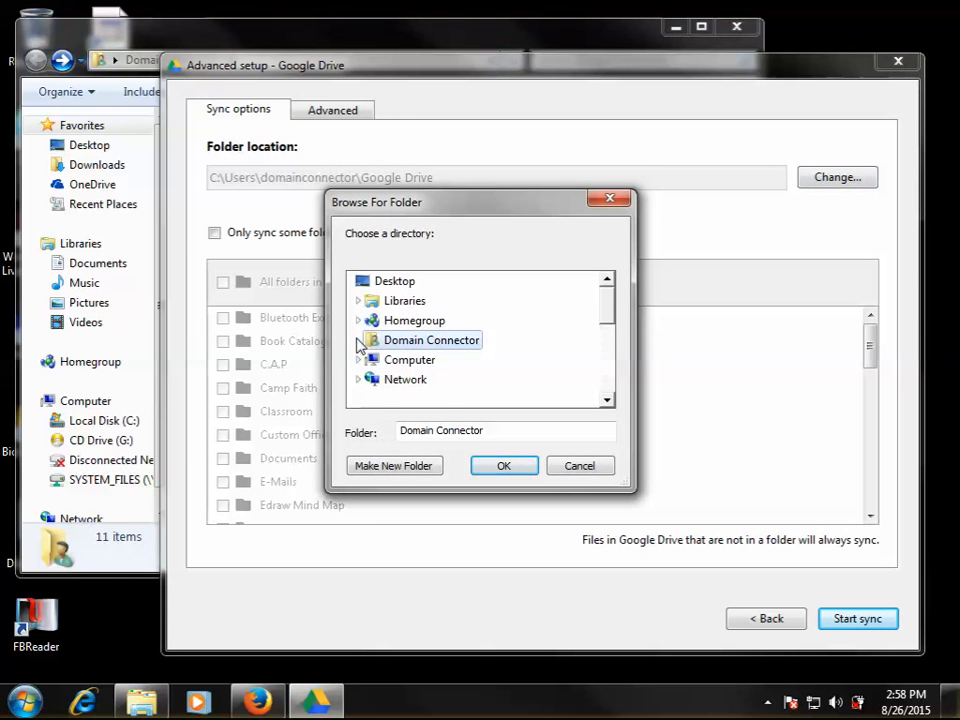
click(607, 400)
click(607, 400)
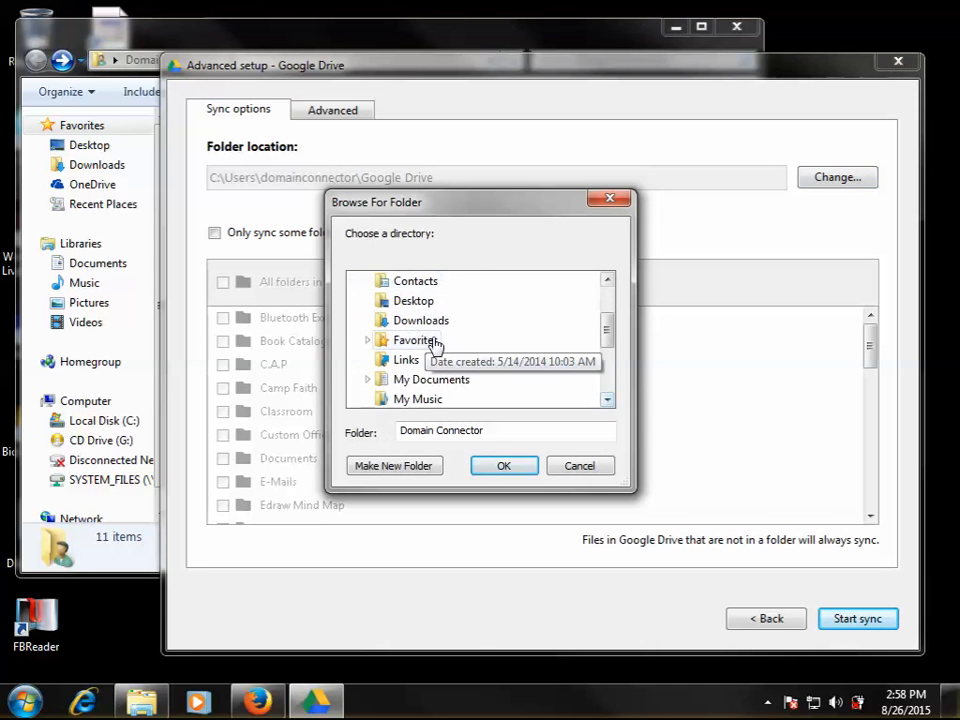
click(439, 377)
Try to set the Google Drive folder location to My Documents inside the domainconnector folder under Users on Local Disk (C:).
drag(606, 326, 606, 371)
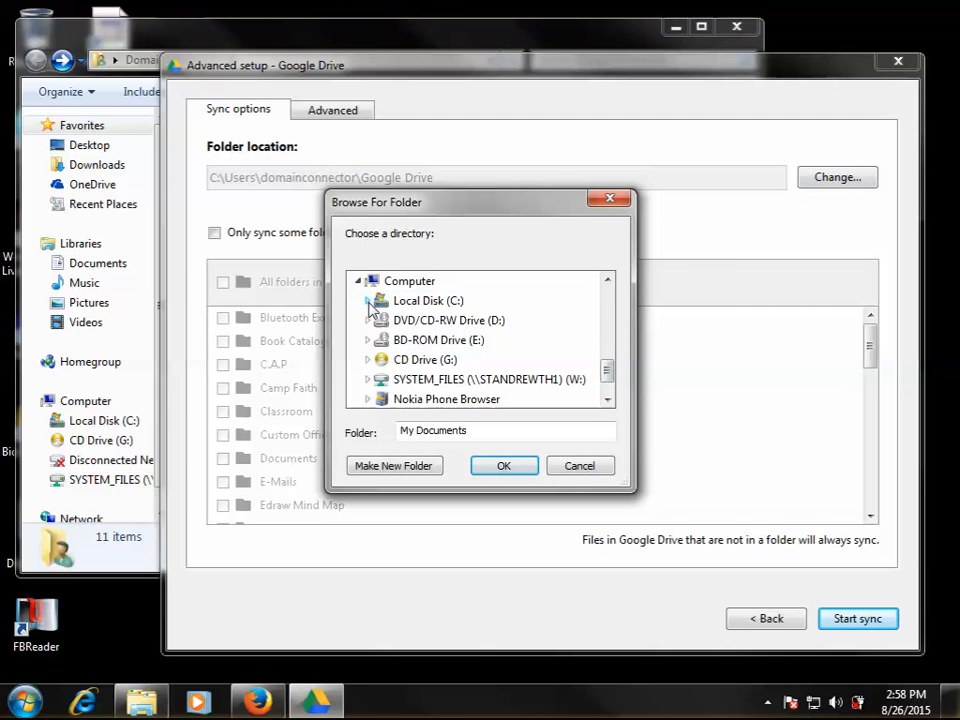
click(369, 301)
click(607, 399)
click(607, 399)
click(607, 399)
click(607, 399)
click(607, 399)
click(378, 361)
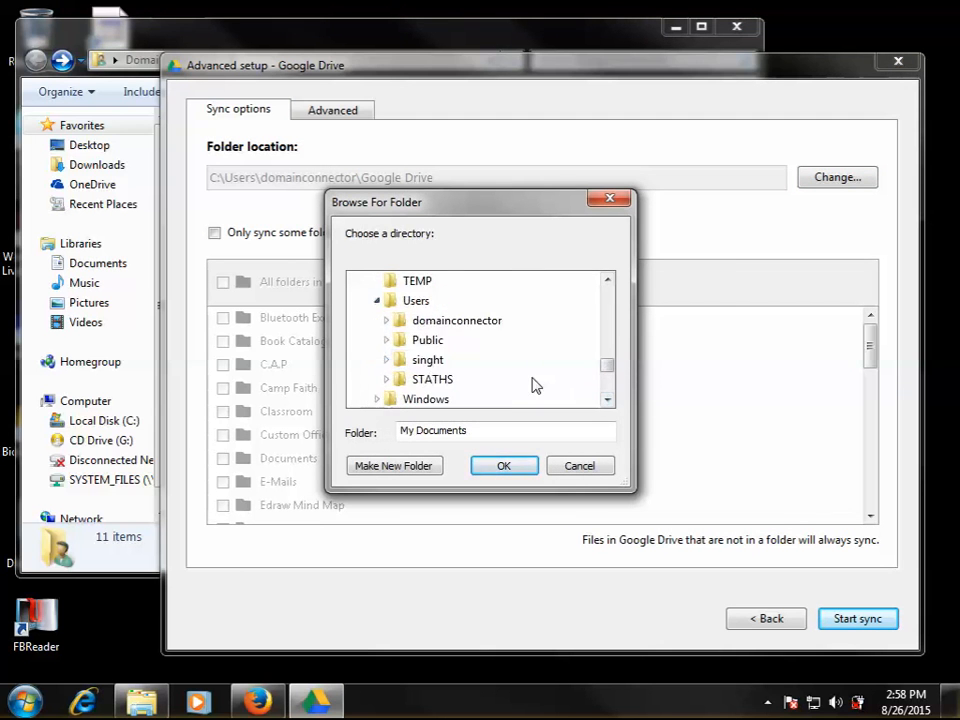
click(387, 321)
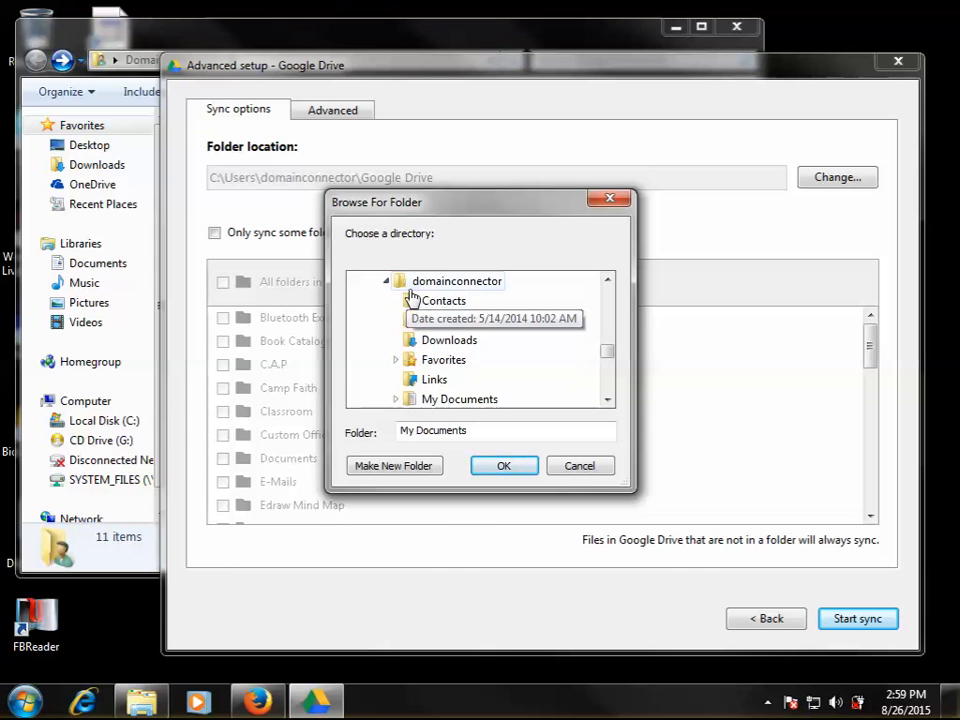
double_click(462, 400)
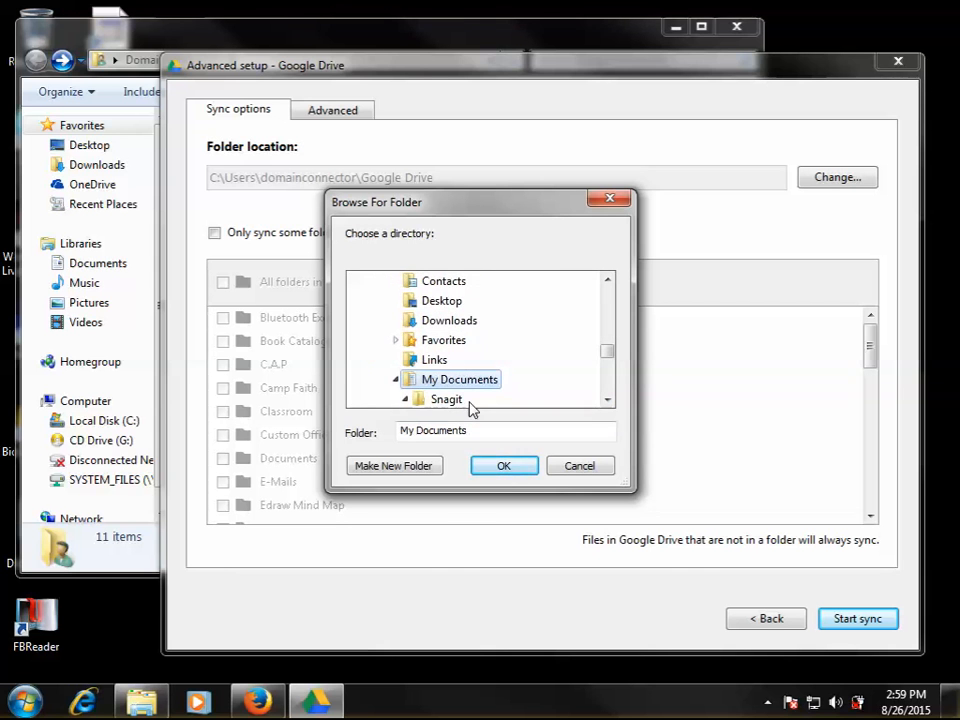
click(503, 467)
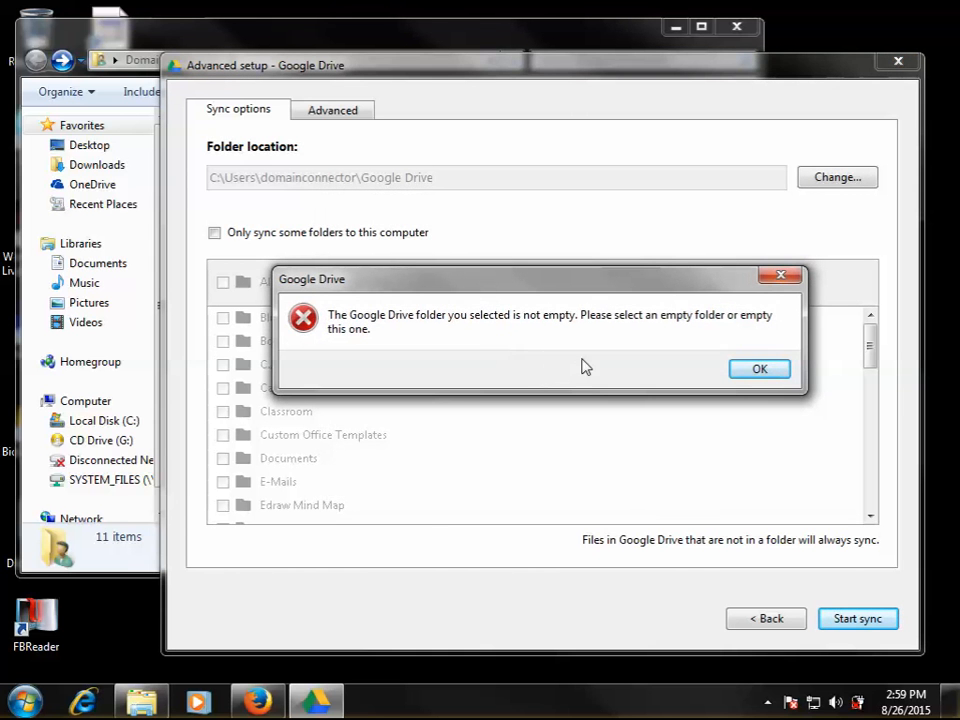
Empty the My Documents folder by deleting the Snagit folder, and close the folder window.
click(146, 699)
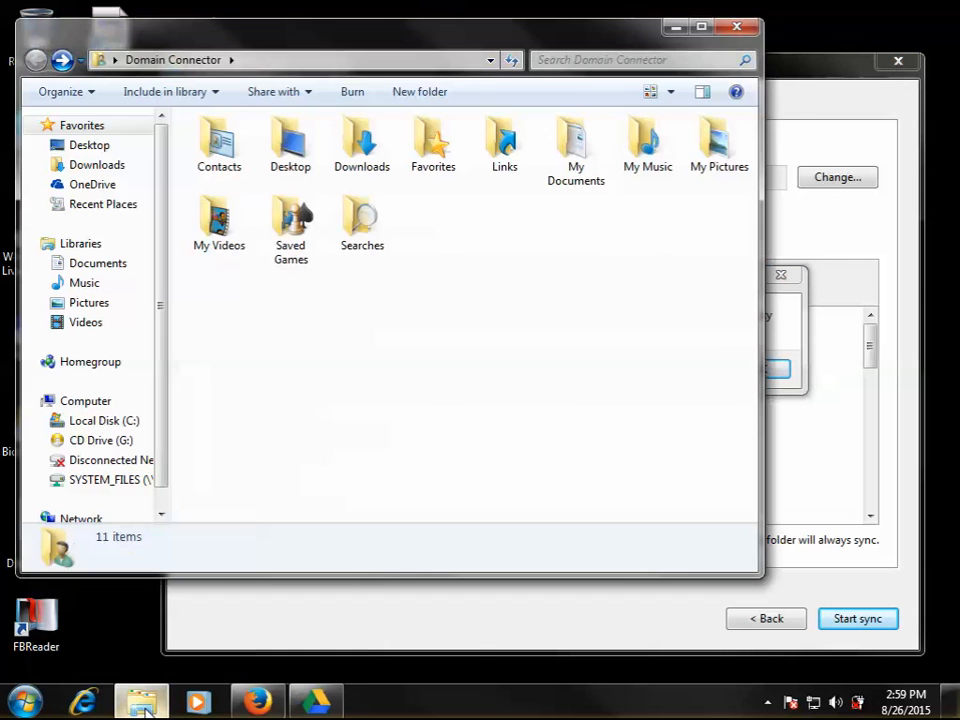
double_click(569, 150)
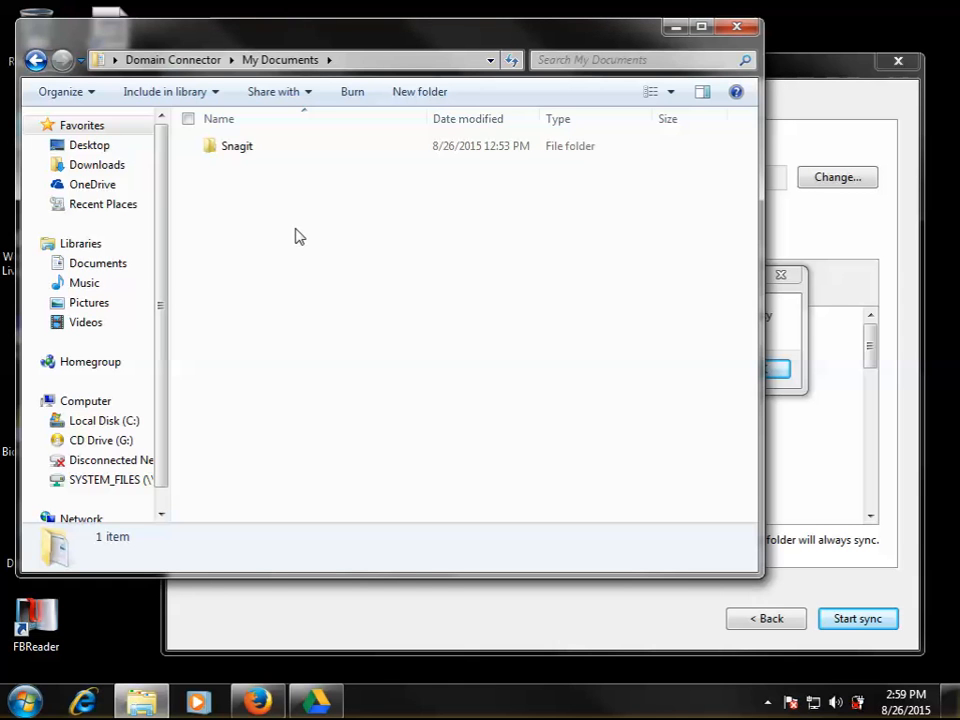
key(ctrl+a)
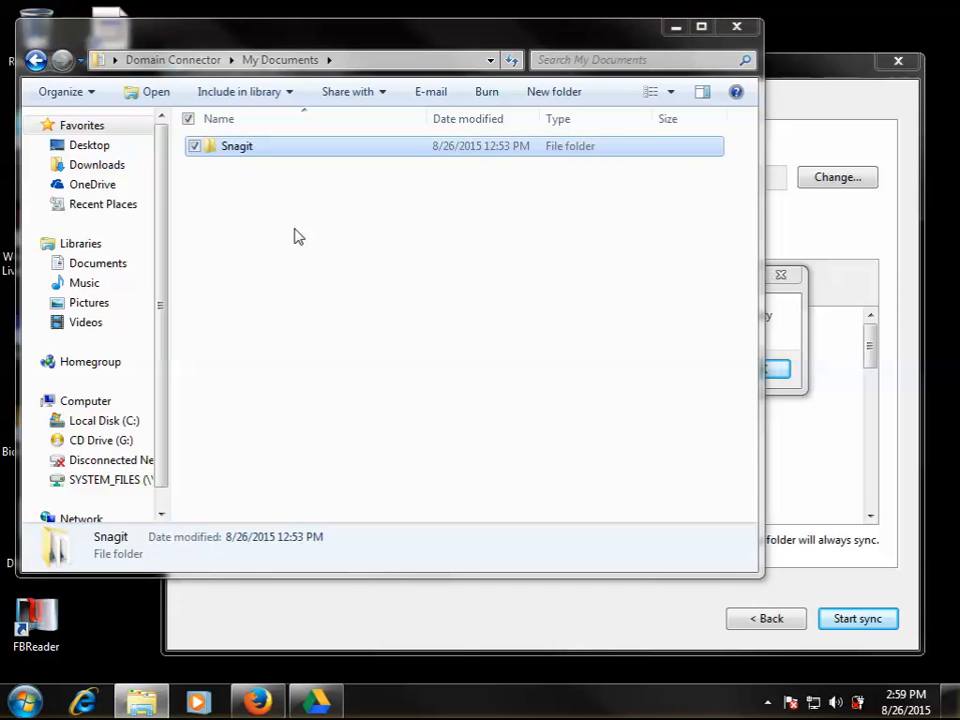
key(Delete)
click(554, 427)
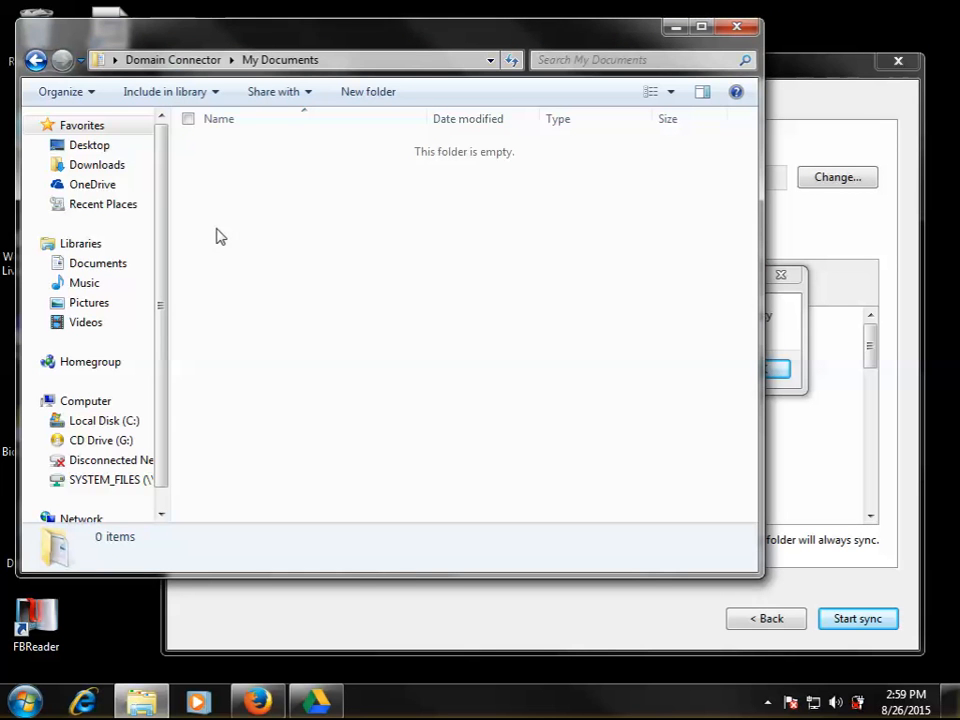
click(734, 27)
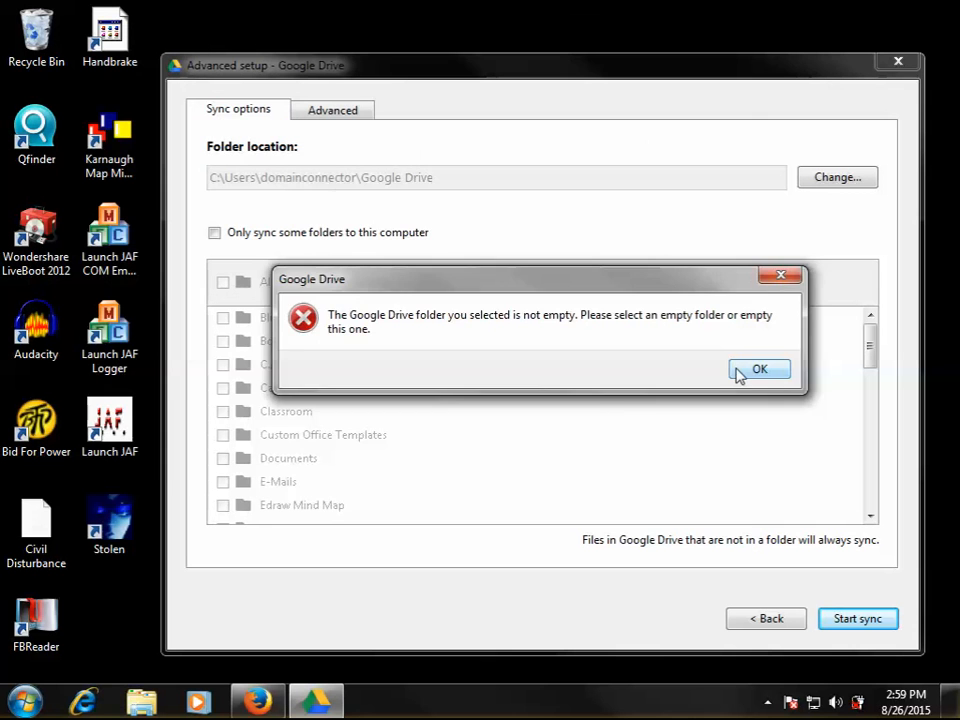
Dismiss the folder error and set the Google Drive folder location to My Documents under Domain Connector.
click(757, 369)
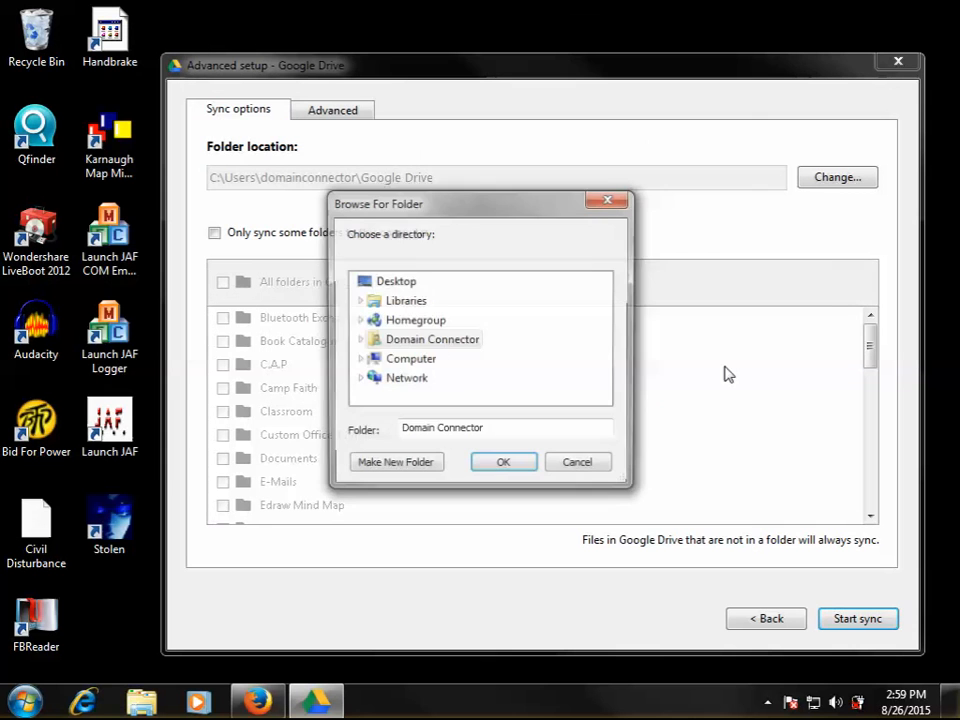
click(358, 340)
click(607, 399)
click(607, 399)
click(430, 380)
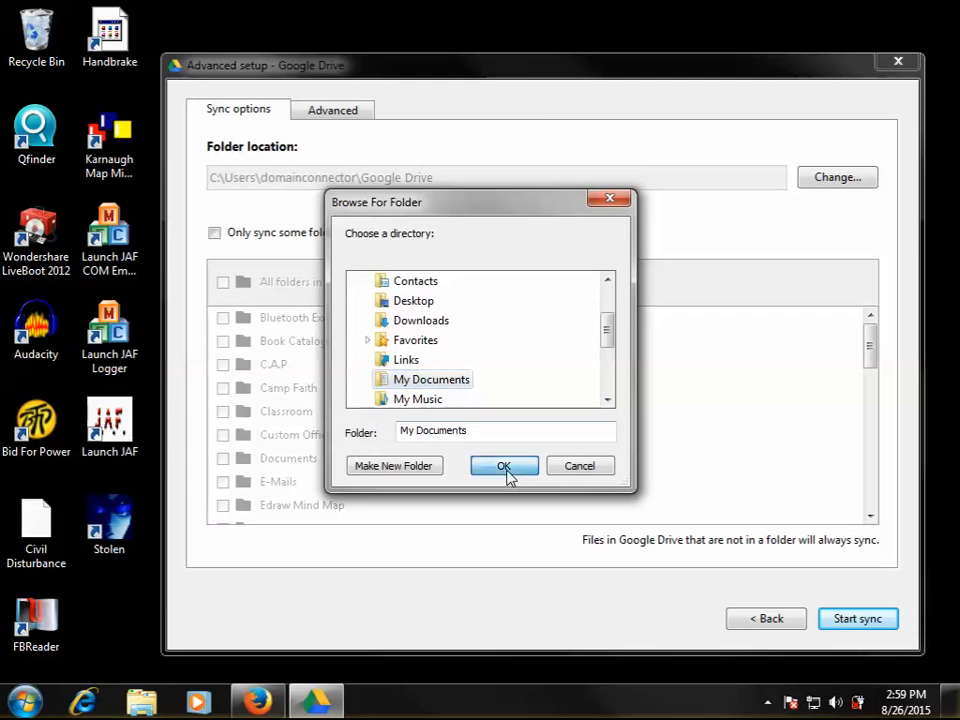
click(505, 467)
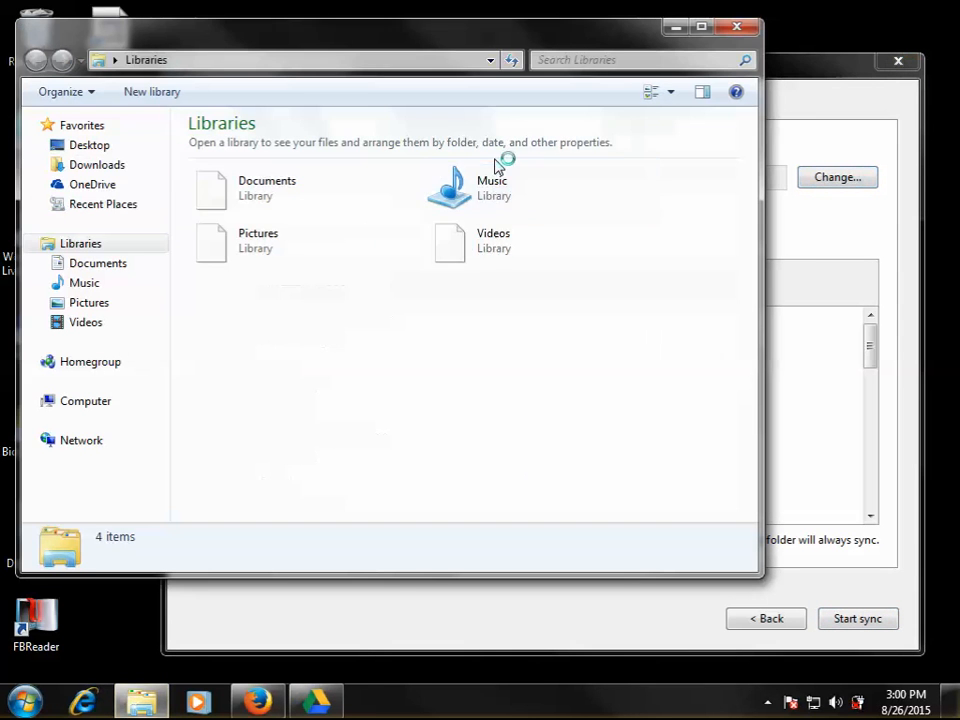
Look through Libraries and expand Local Disk (C:) to locate the user's documents folder.
click(120, 246)
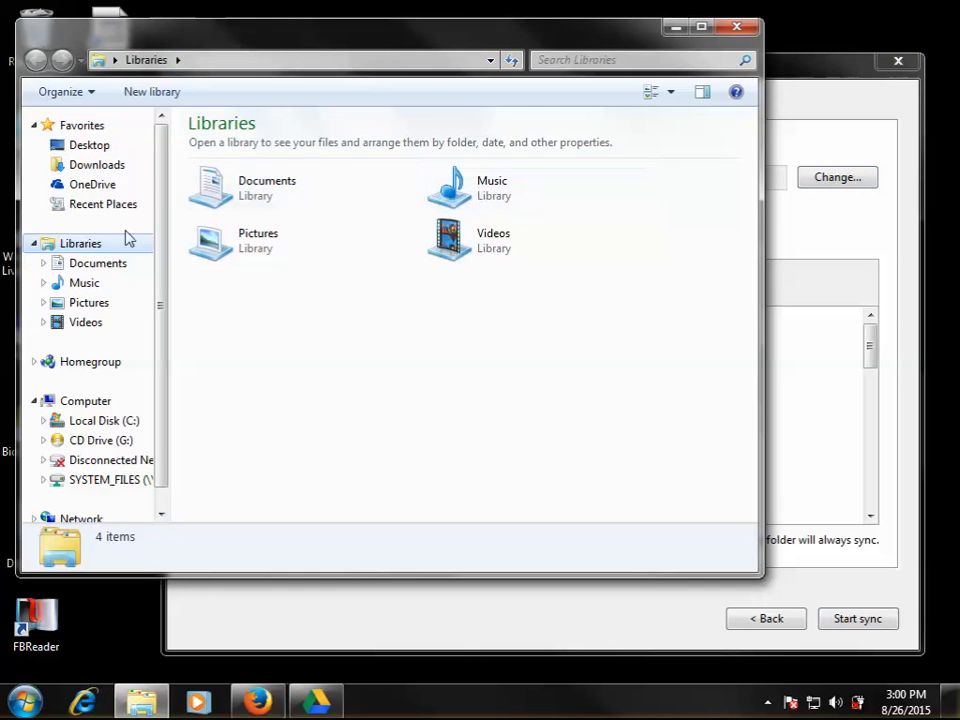
click(34, 247)
click(34, 243)
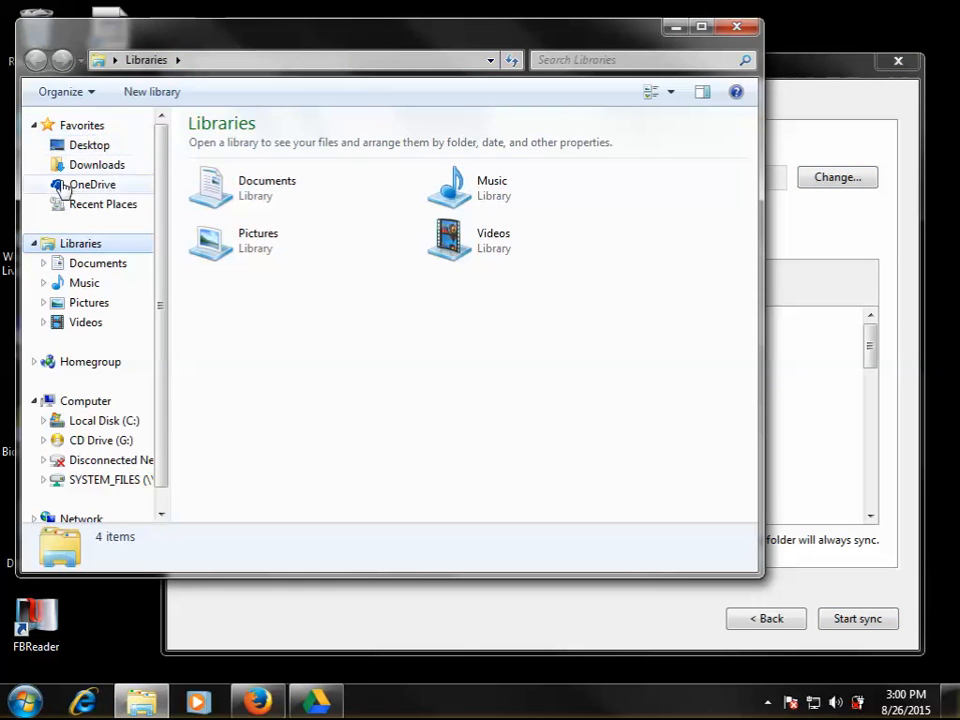
click(43, 421)
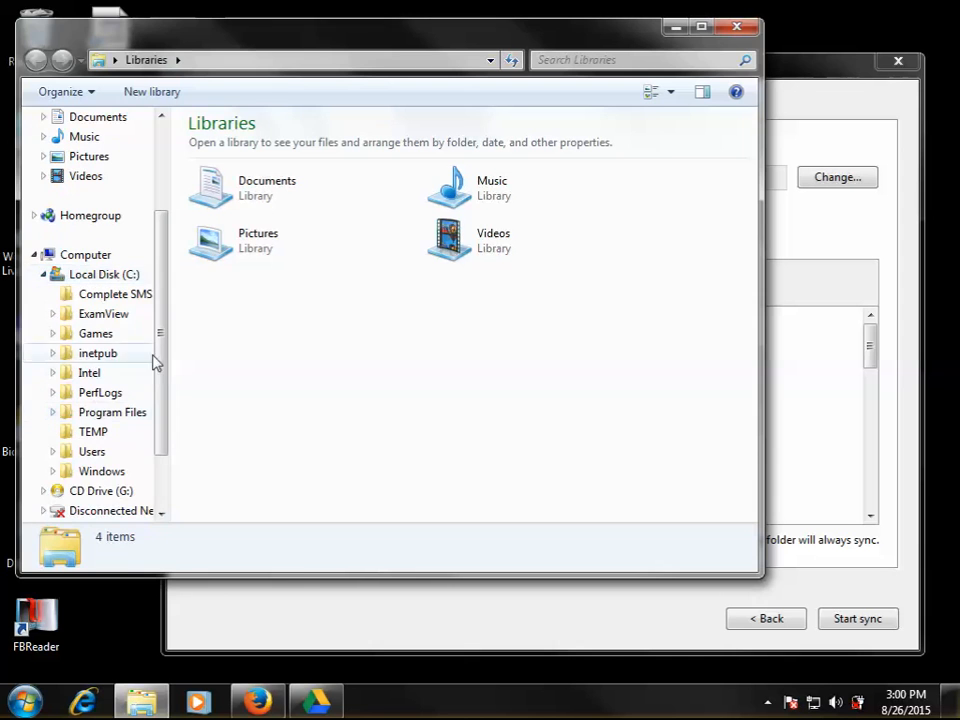
Open the Domain Connector user folder, close the Libraries window and locate the My Documents folder without renaming it.
click(24, 702)
click(291, 298)
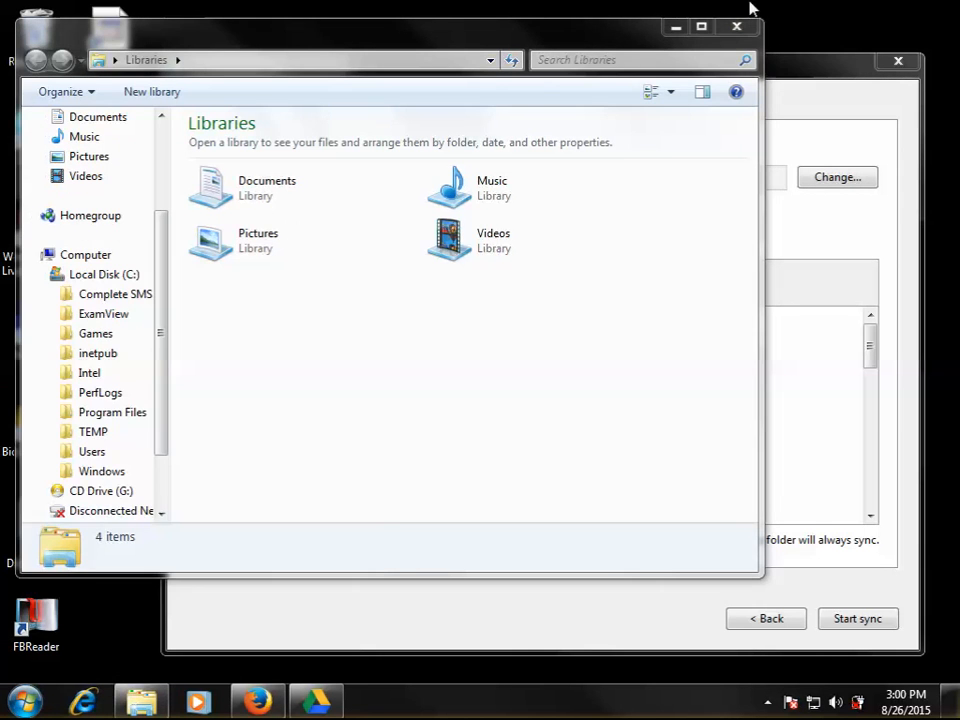
click(737, 26)
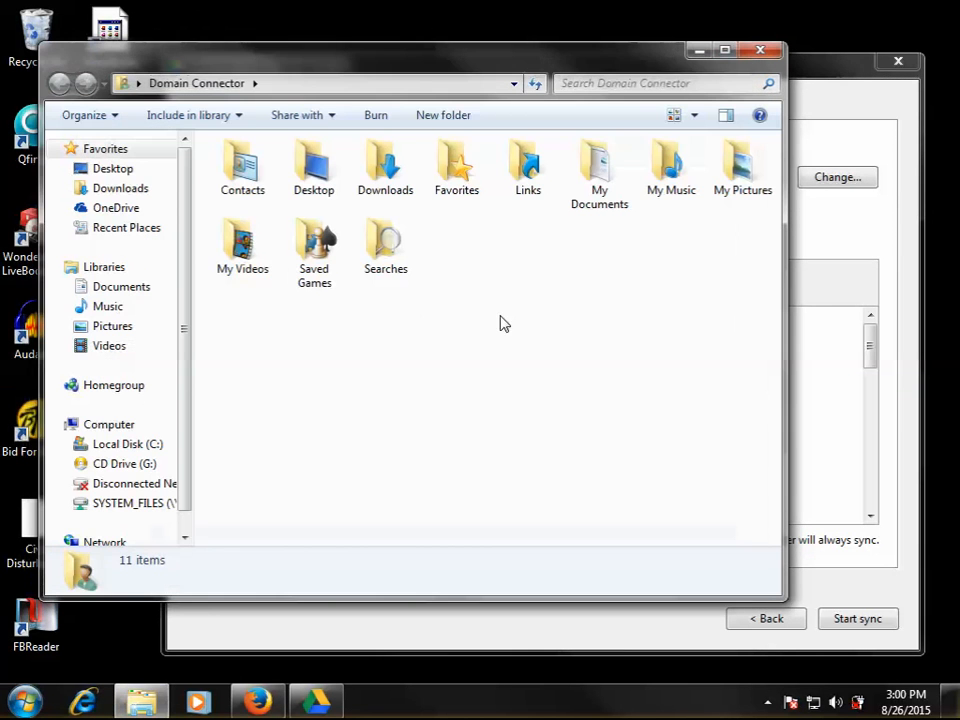
click(600, 193)
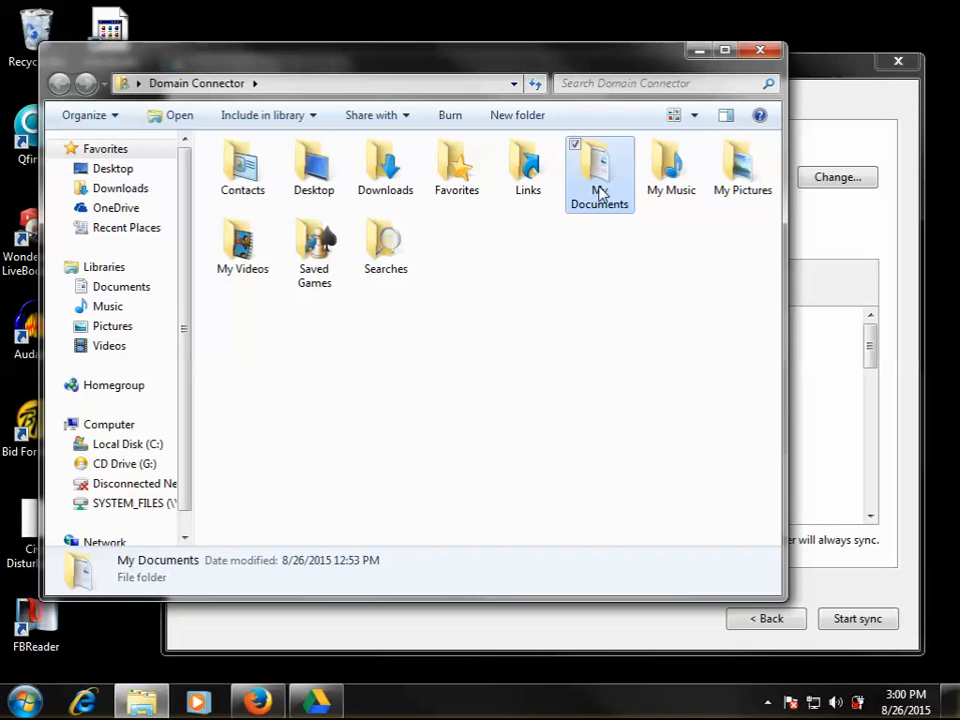
click(600, 197)
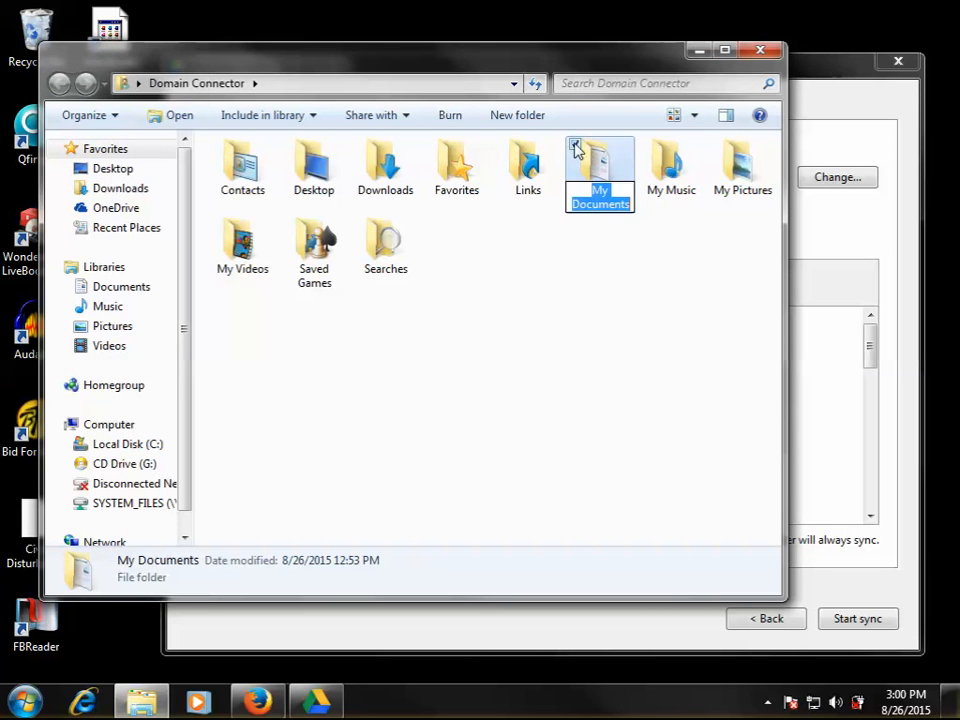
click(603, 290)
Return to the Google Drive advanced setup and start the sync.
click(808, 85)
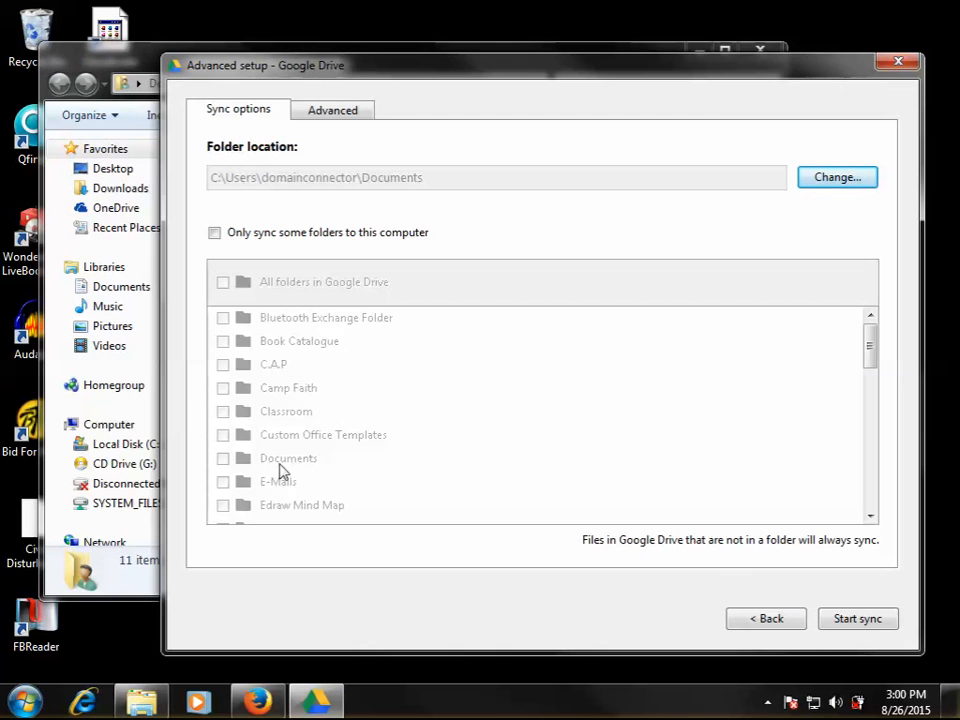
click(856, 619)
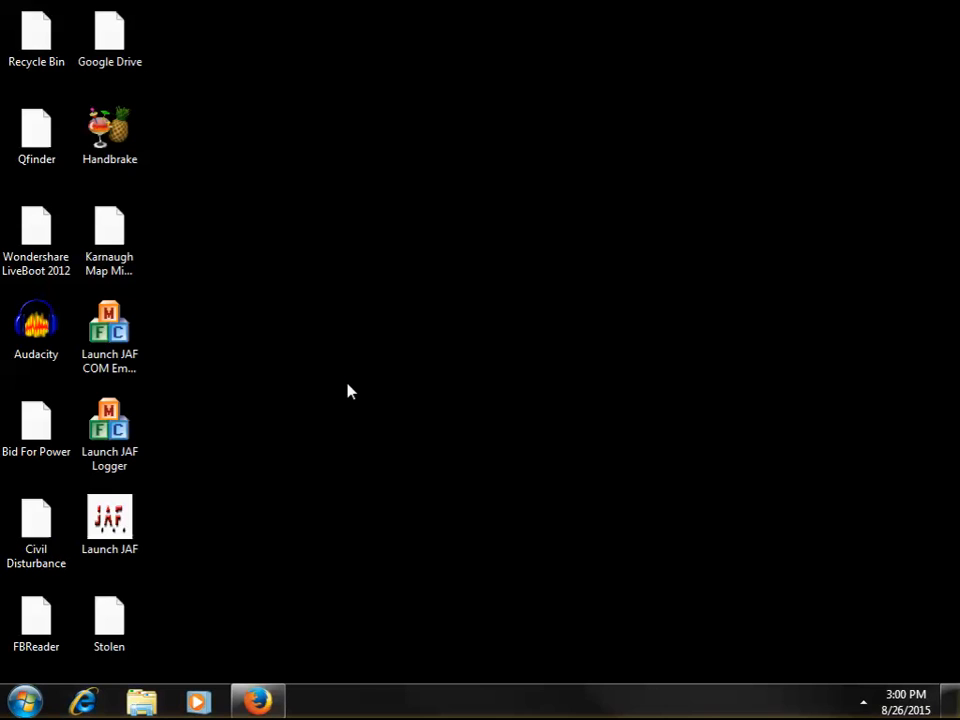
Open the Documents folder of the Documents library in a maximized folder window and check the hidden notification icons for Google Drive.
click(140, 702)
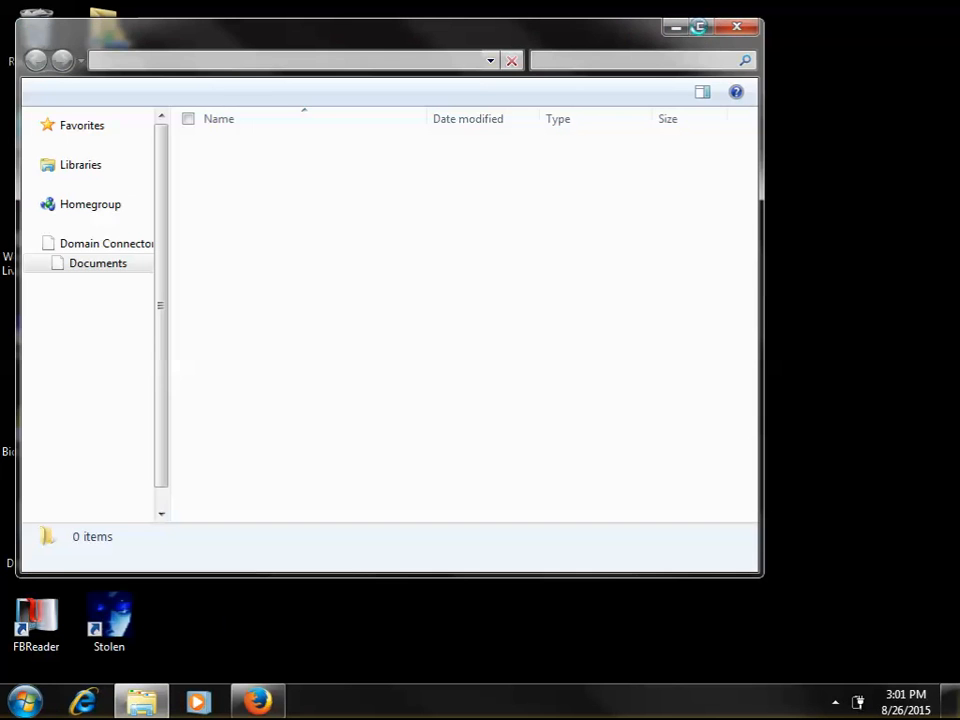
click(698, 26)
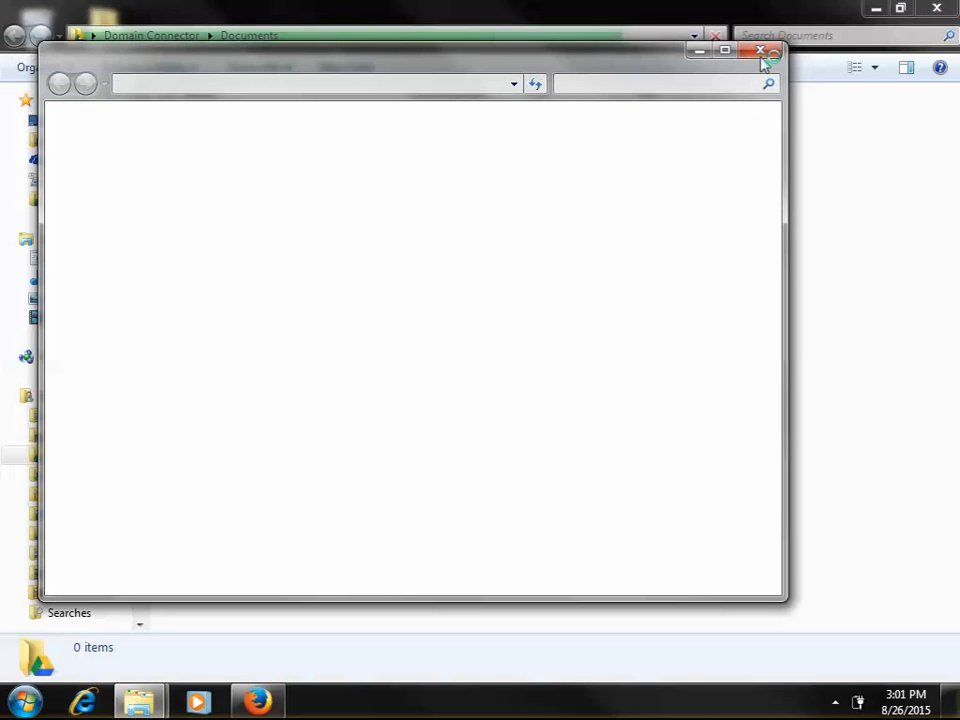
click(760, 52)
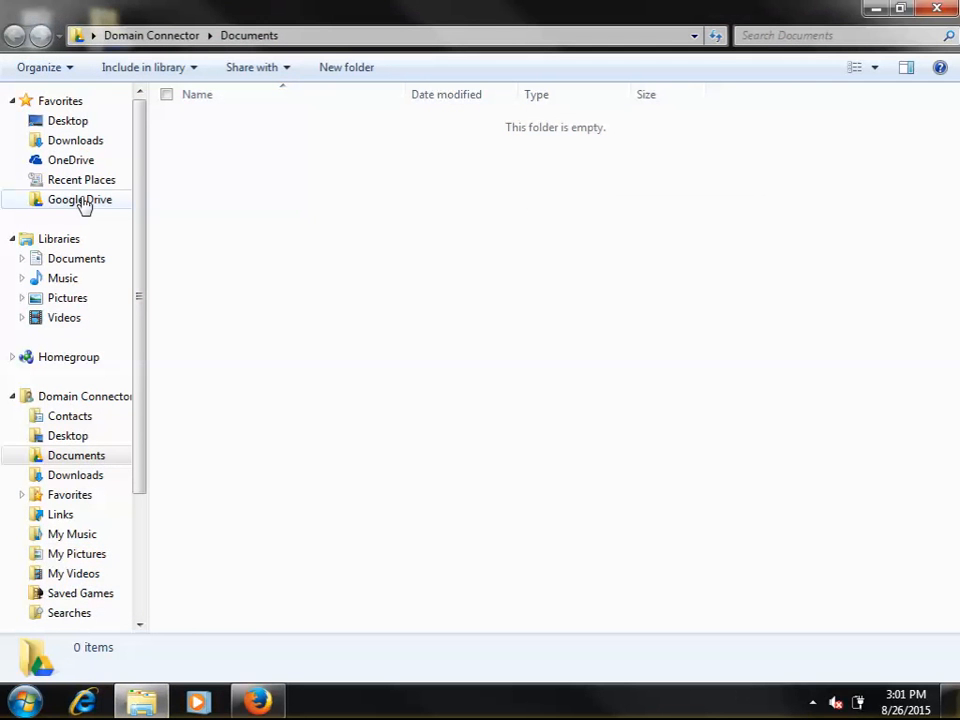
click(84, 204)
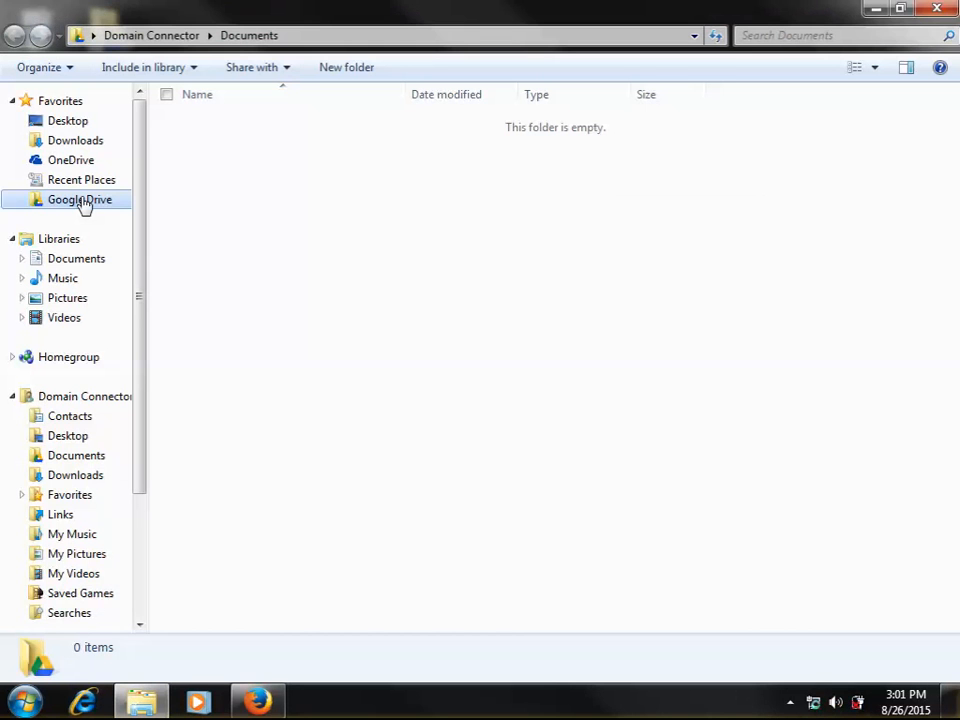
click(22, 259)
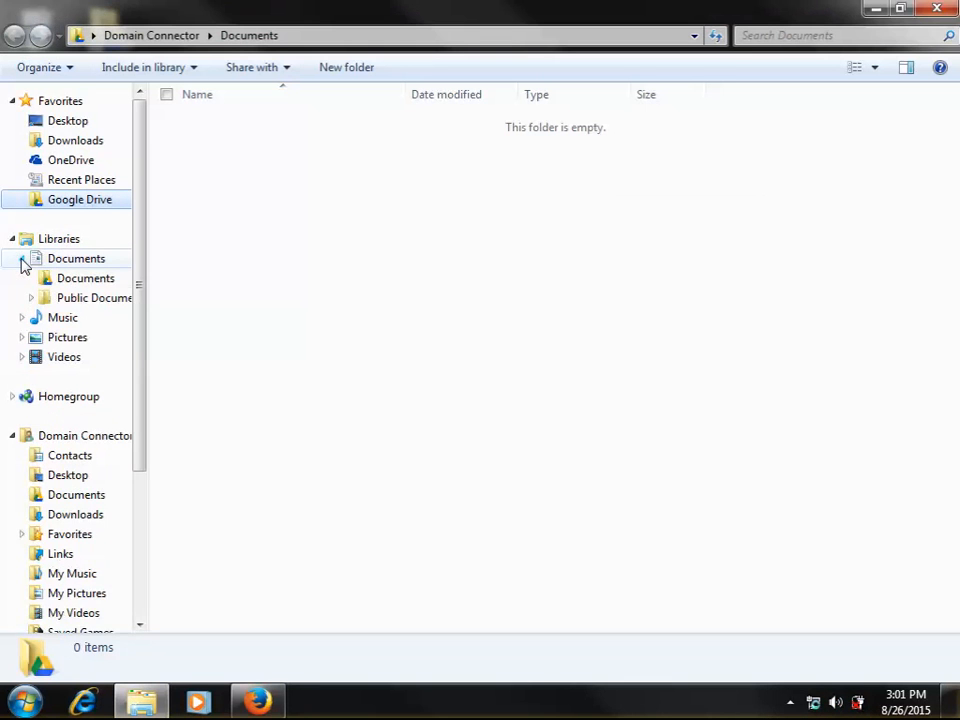
click(87, 283)
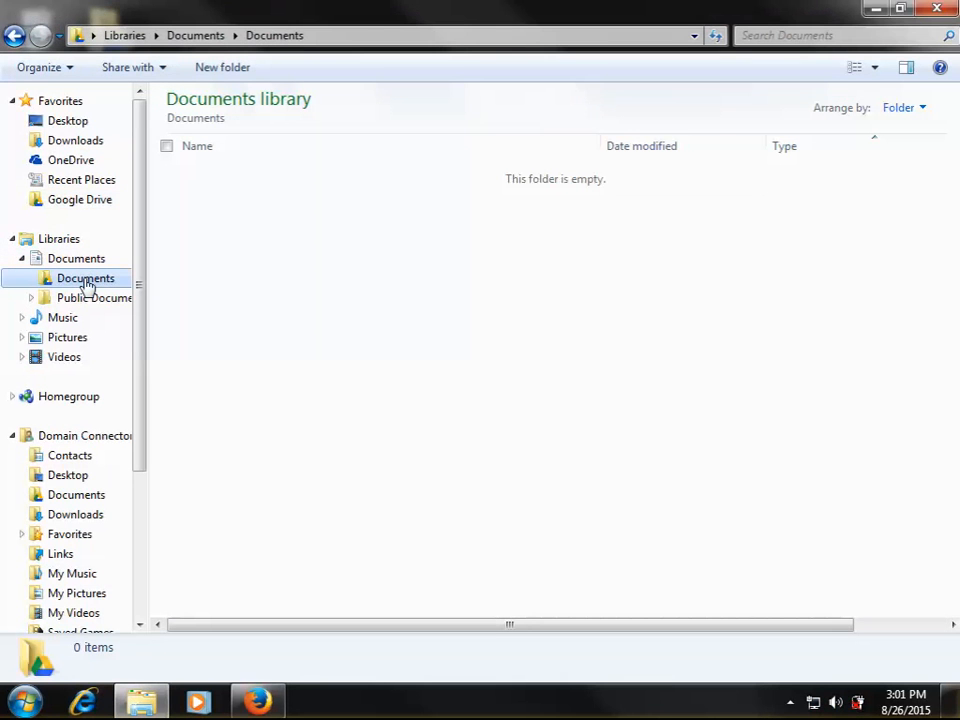
click(790, 704)
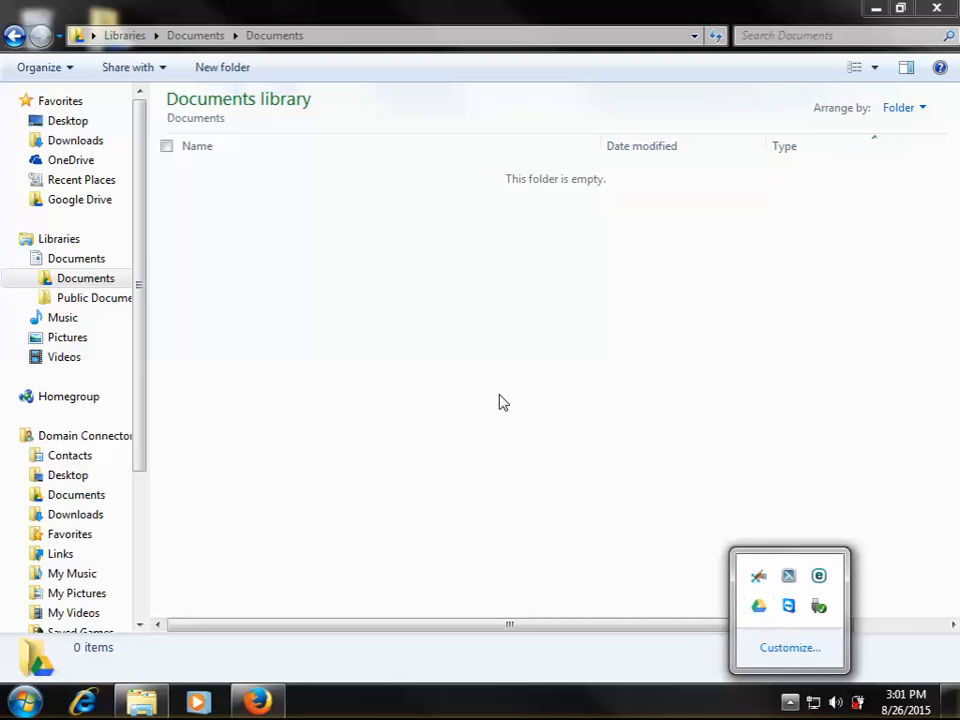
click(424, 392)
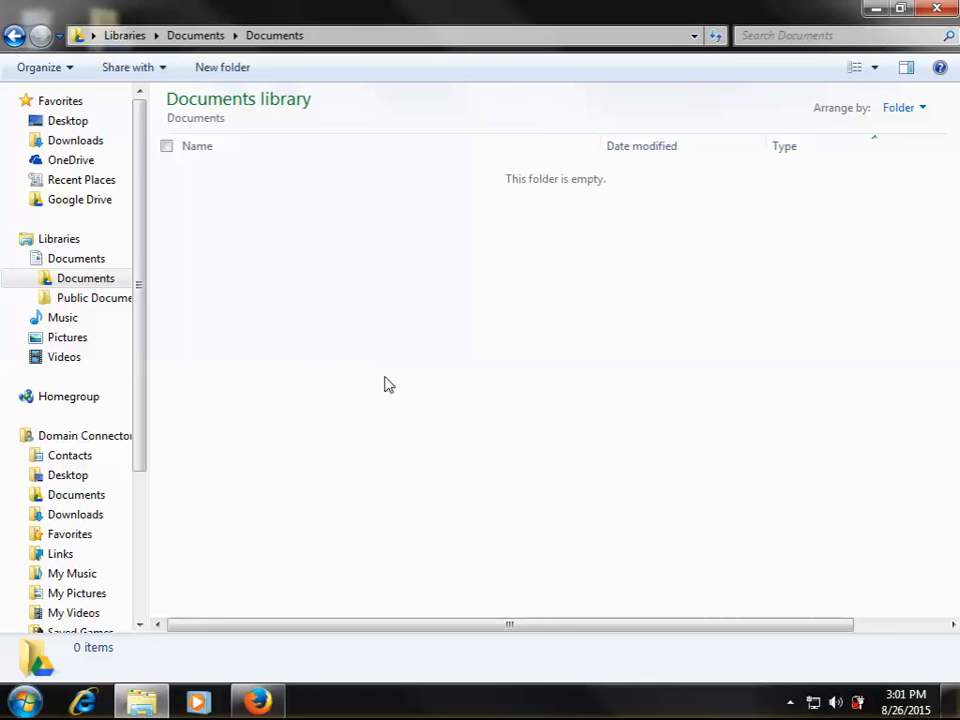
Create a text document named "tes file" in the synced Documents folder.
right_click(160, 324)
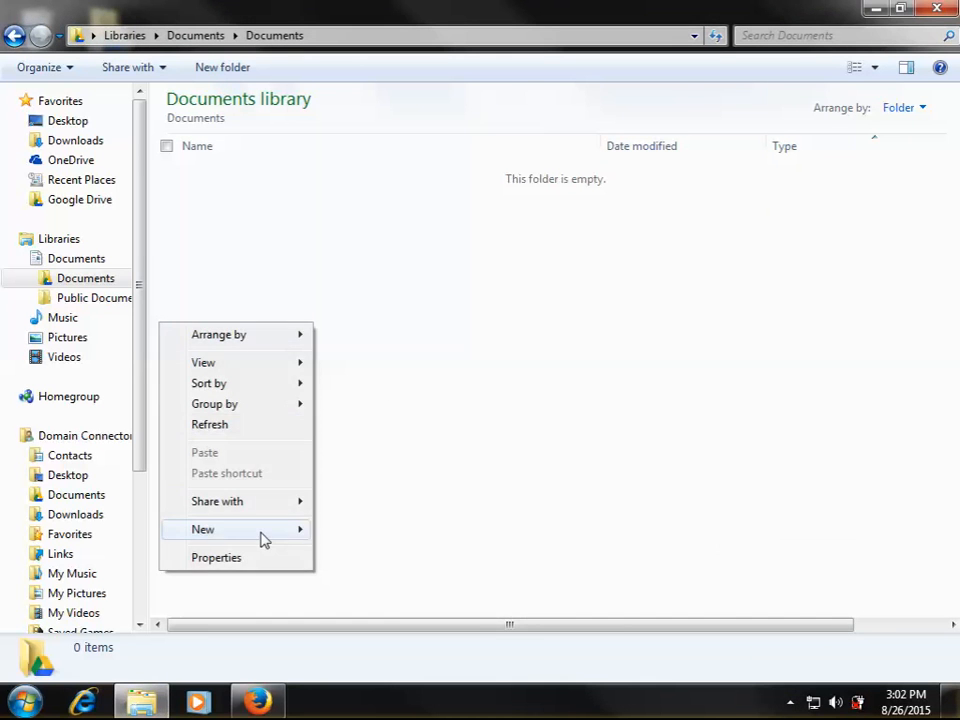
mouse_move(290, 535)
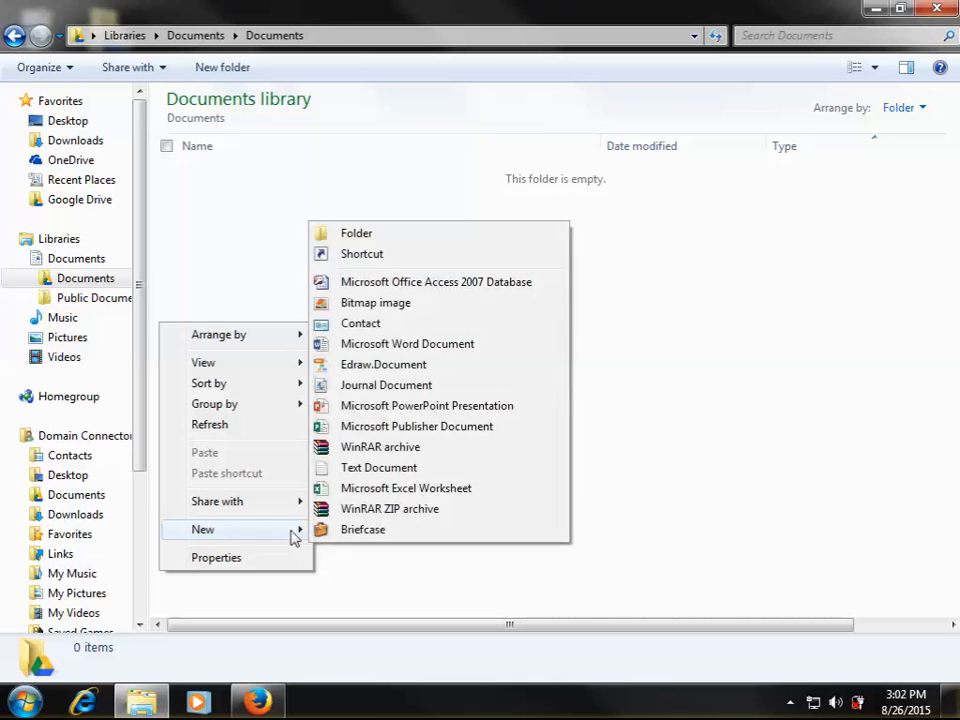
click(350, 468)
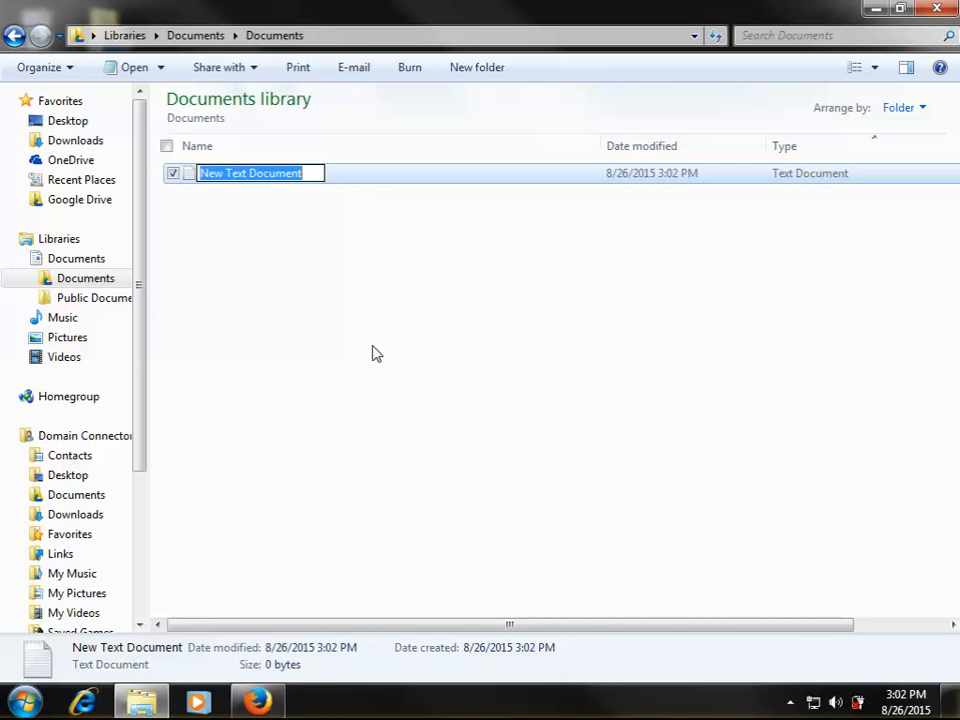
text(tes file)
key(Return)
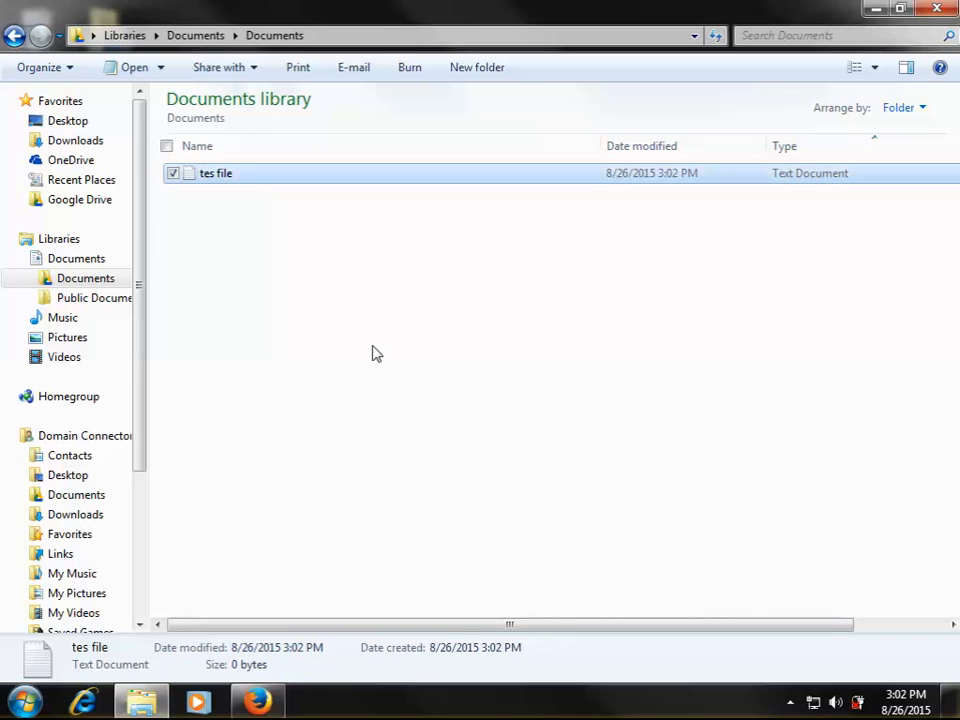
Rename the new text document as "test file".
click(214, 180)
click(214, 178)
text(t)
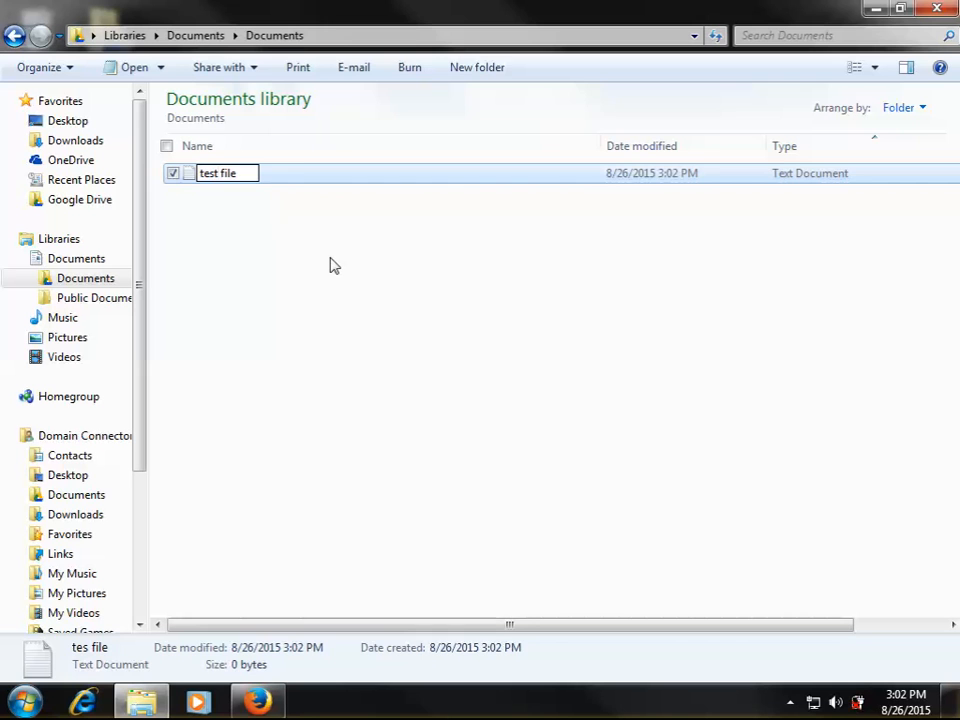
click(330, 270)
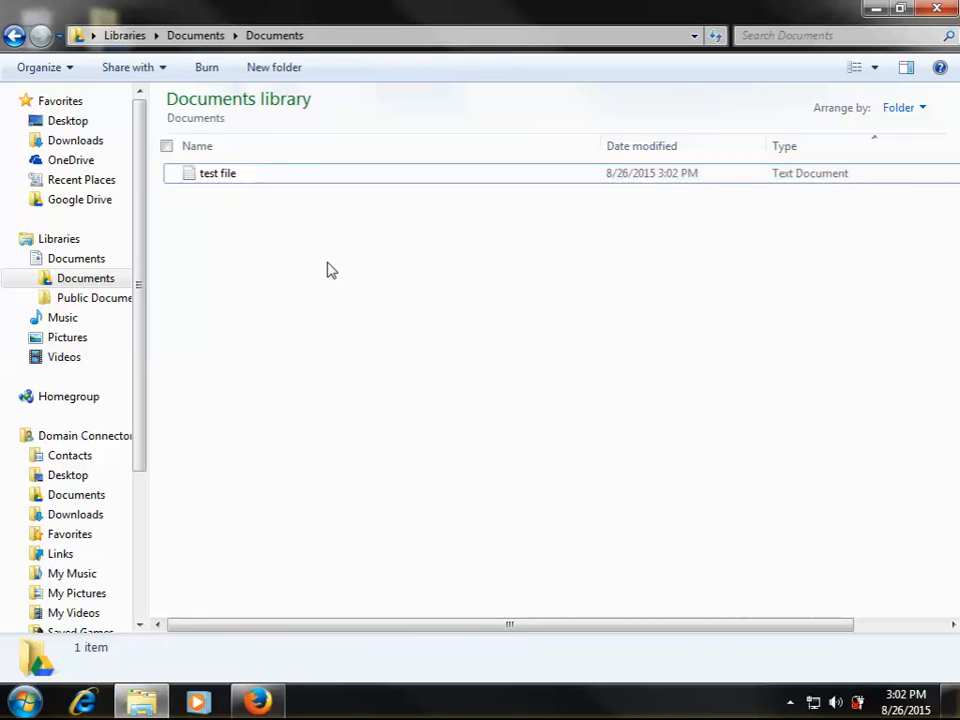
click(212, 180)
click(212, 180)
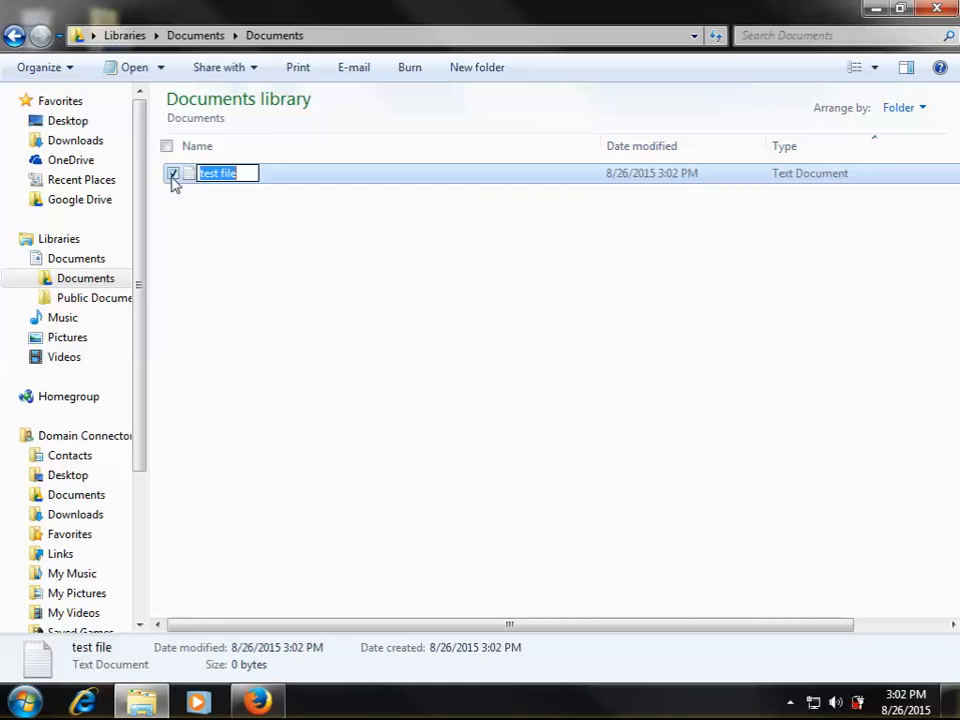
click(191, 208)
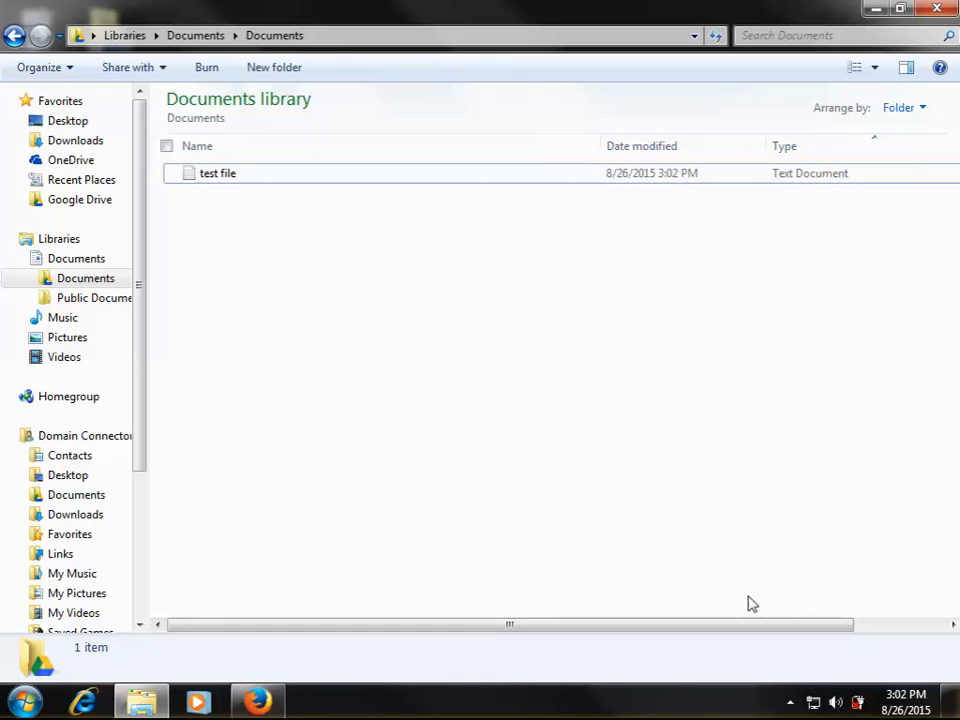
Check the Google Drive sync progress in the notification area and watch the Documents folder for downloaded items.
click(790, 702)
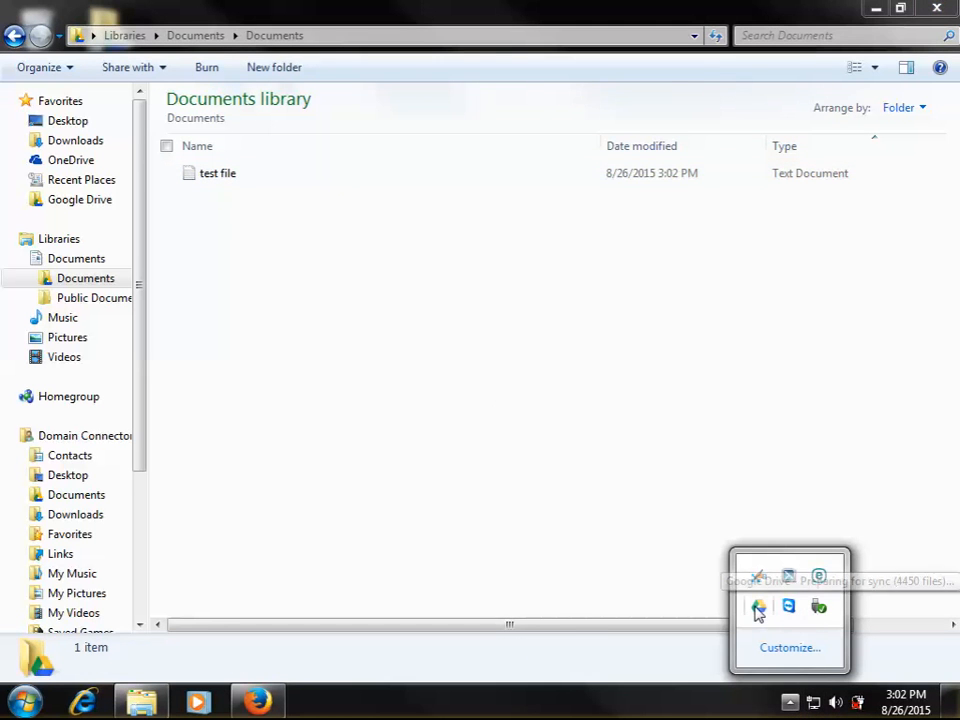
click(303, 296)
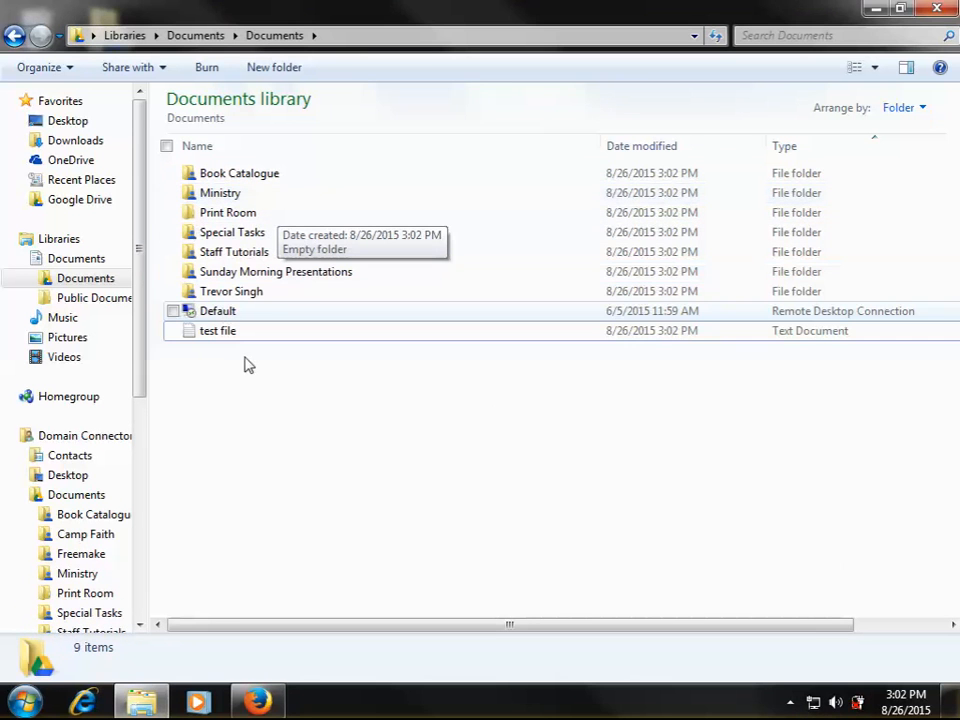
click(790, 702)
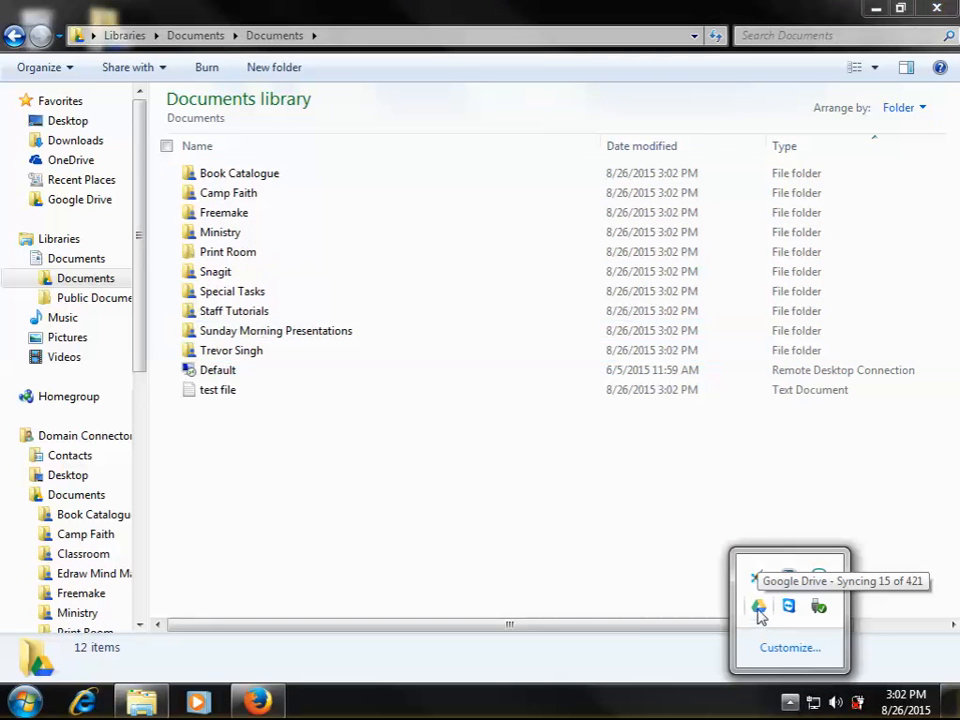
click(281, 504)
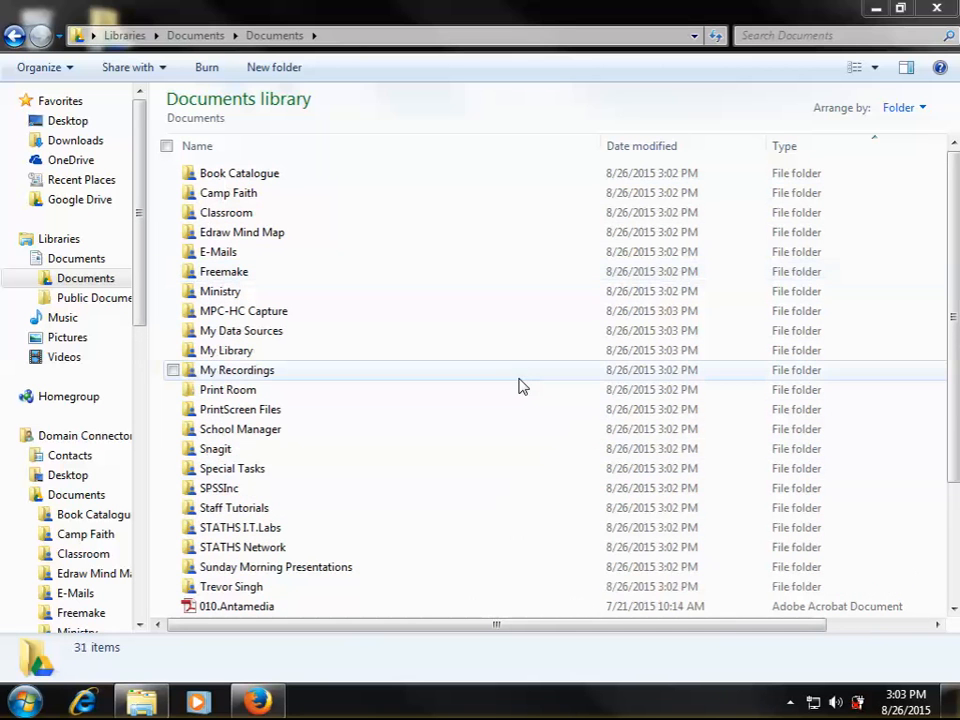
Compare the My Drive folders in Firefox with the contents of the local synced Documents folder.
click(257, 704)
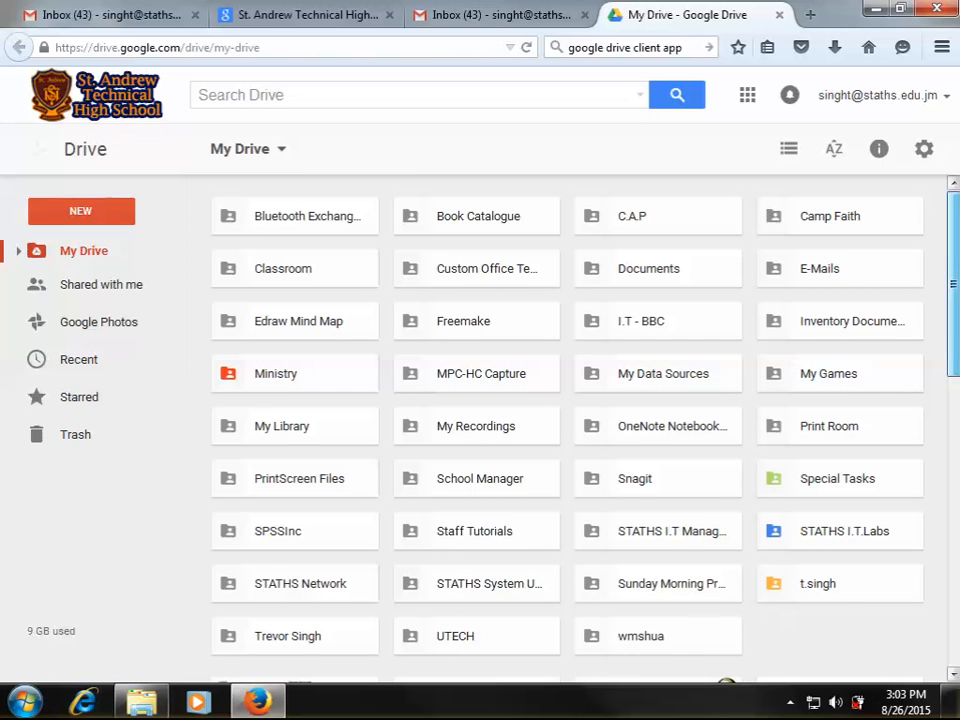
scroll(929, 351, down, 3)
scroll(567, 420, up, 3)
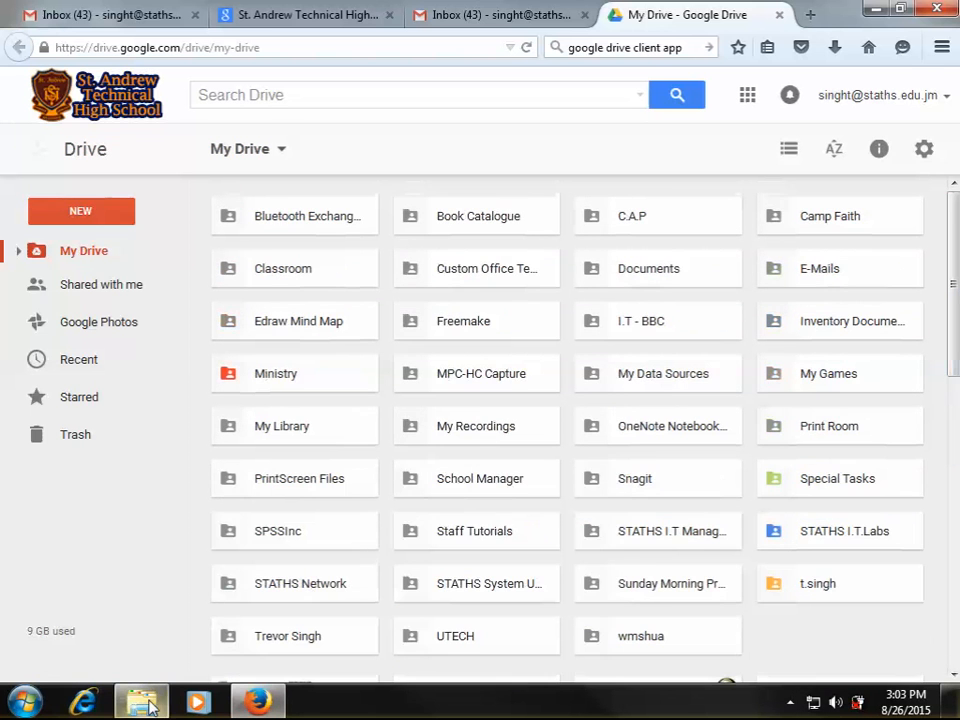
click(144, 706)
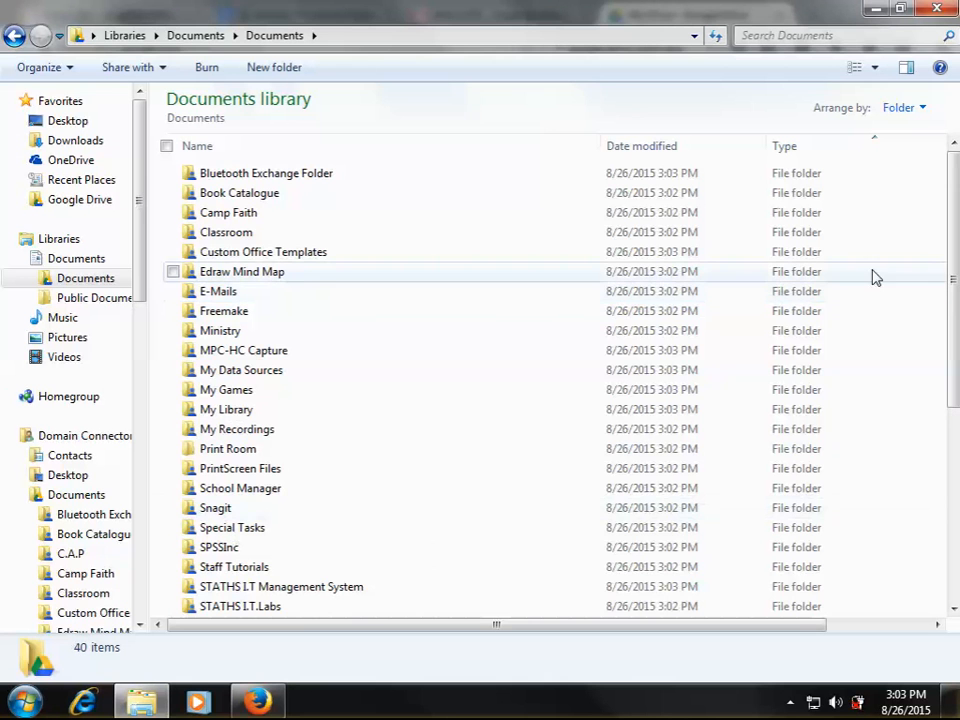
drag(951, 287, 951, 484)
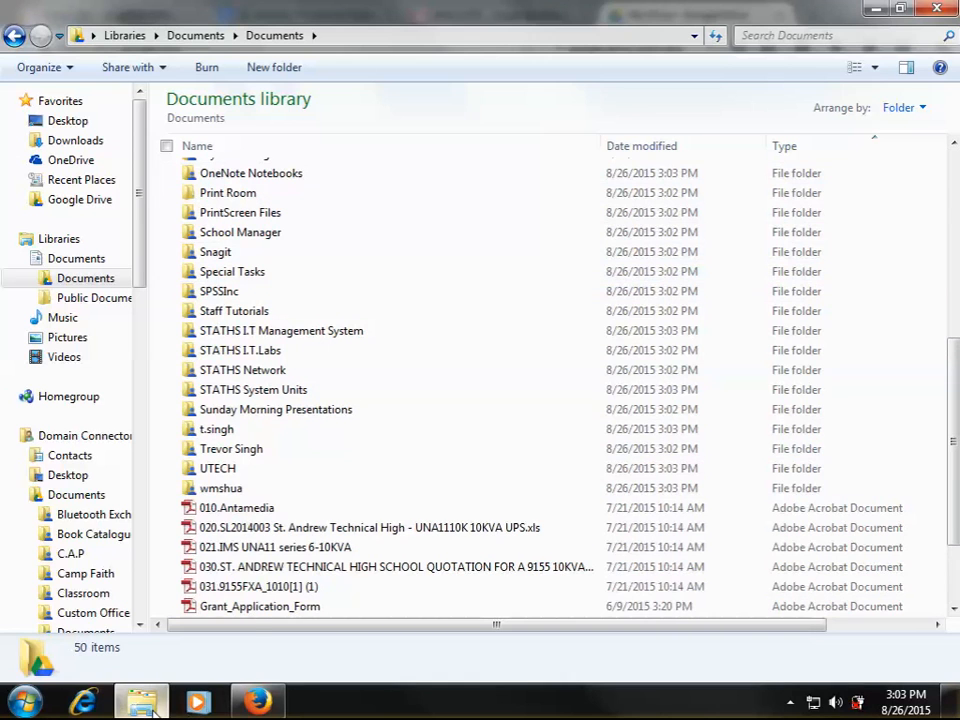
Review the remaining files in the other computer's Documents folder and check its Google Drive sync status.
mouse_move(158, 707)
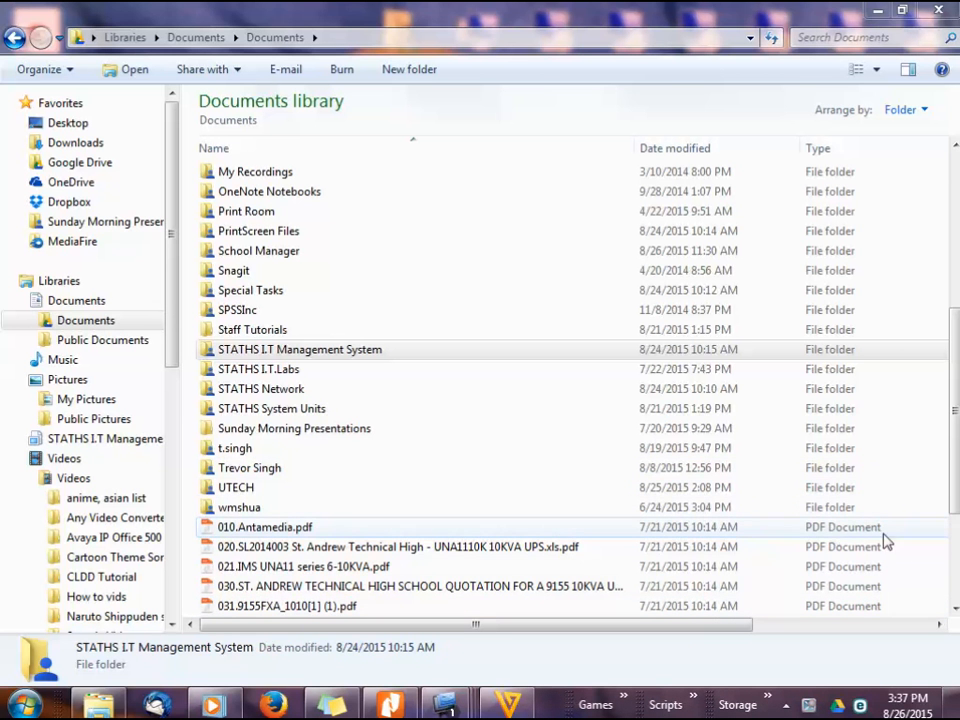
click(540, 487)
scroll(545, 487, down, 3)
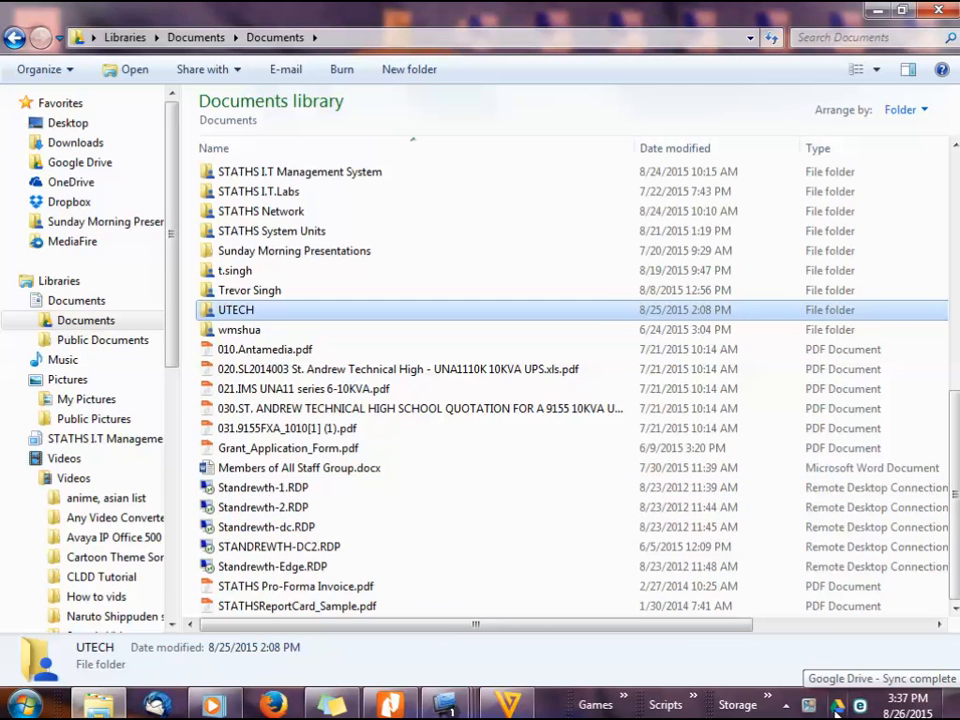
scroll(491, 516, up, 4)
scroll(472, 533, down, 4)
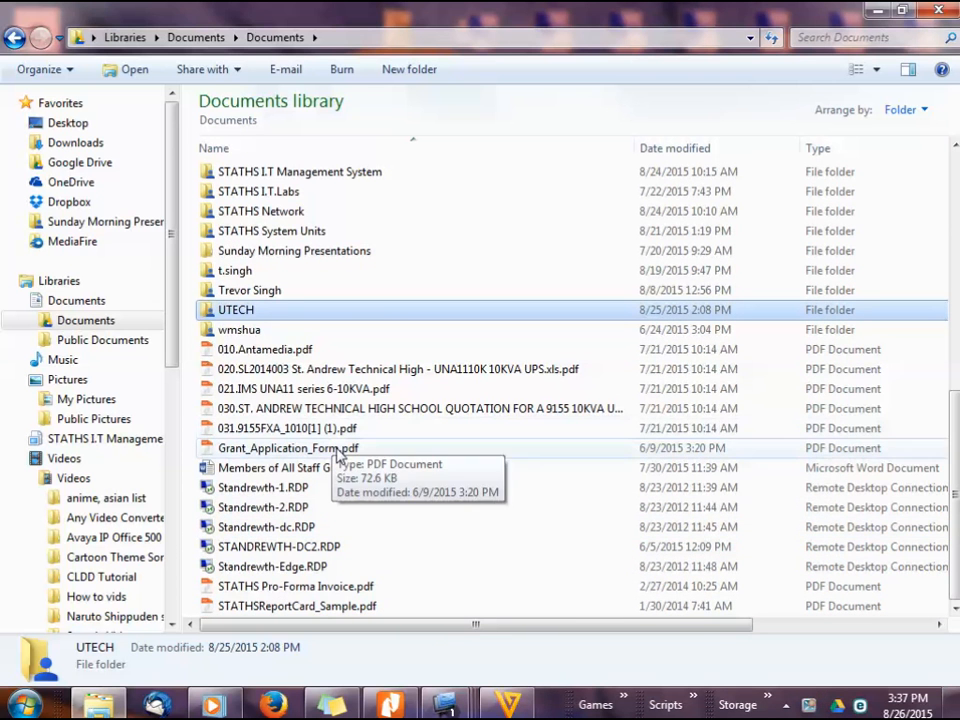
right_click(903, 368)
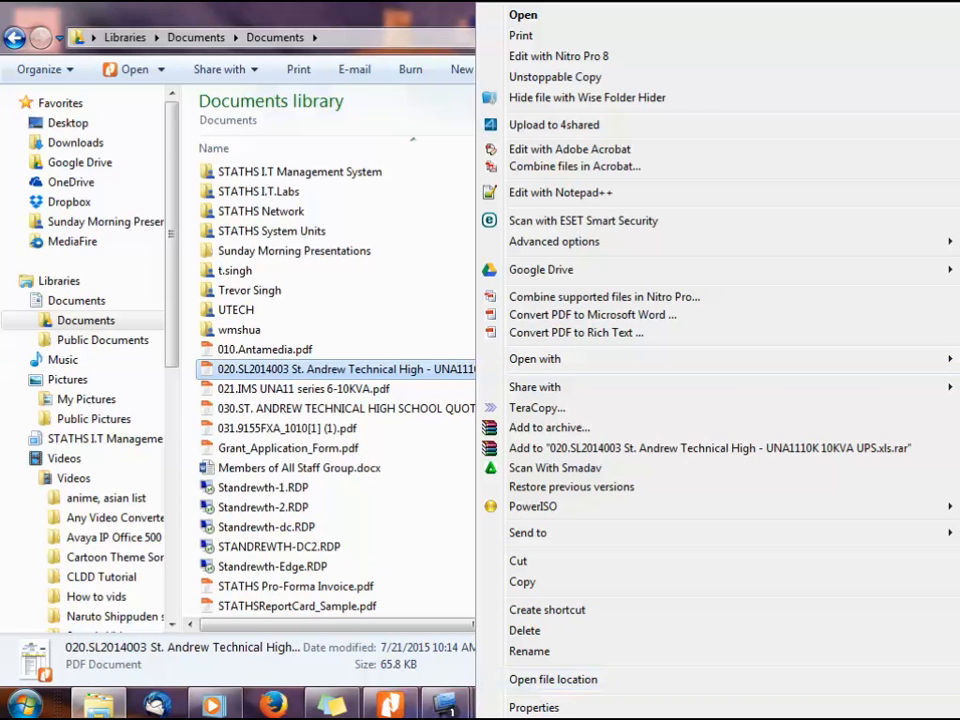
click(450, 547)
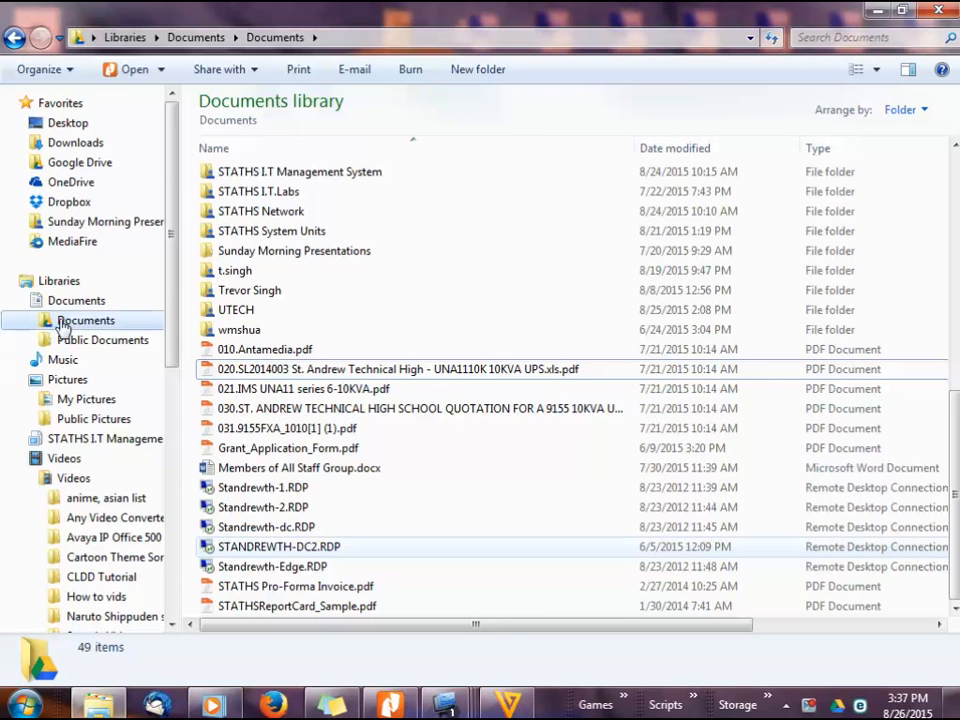
Create a new folder named "Quot" inside the Documents library's Documents folder.
right_click(58, 322)
mouse_move(310, 644)
click(345, 644)
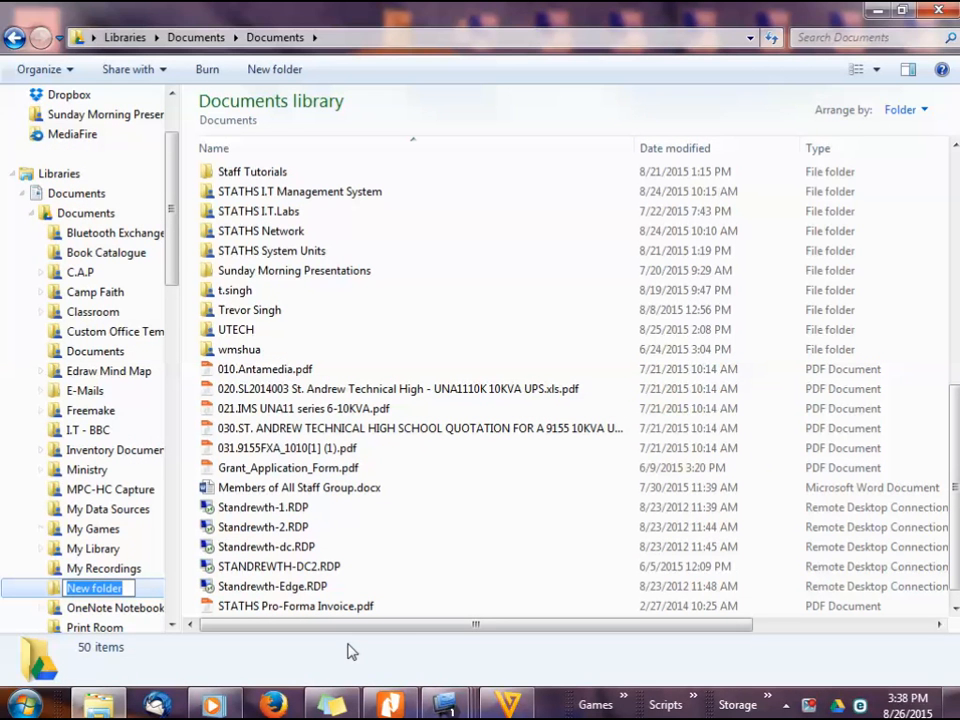
text(Quot)
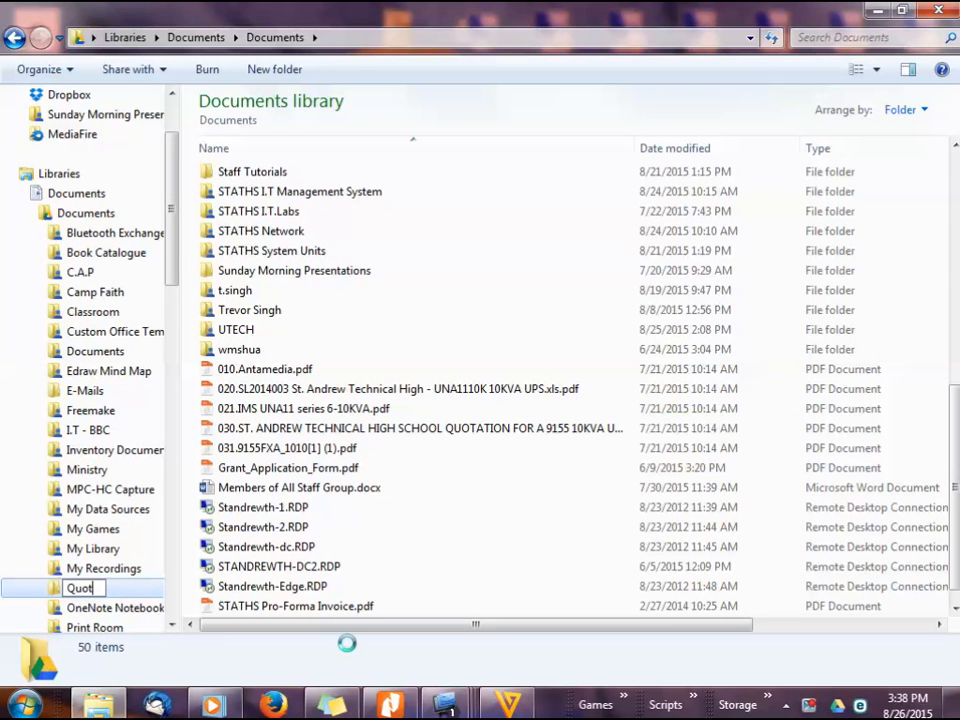
key(Escape)
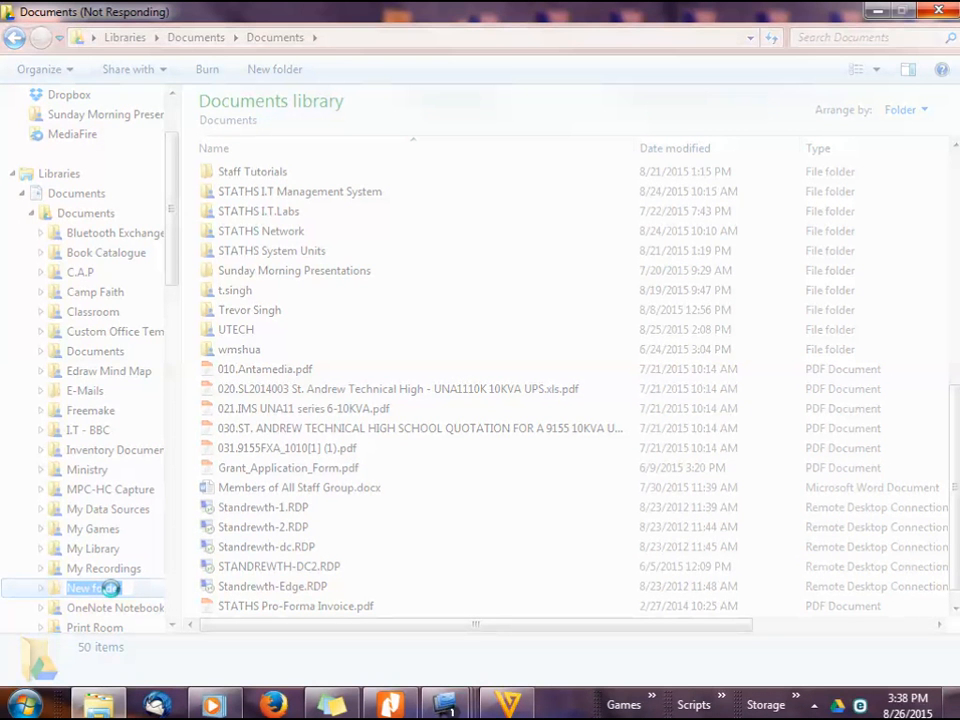
text(Quot)
key(Return)
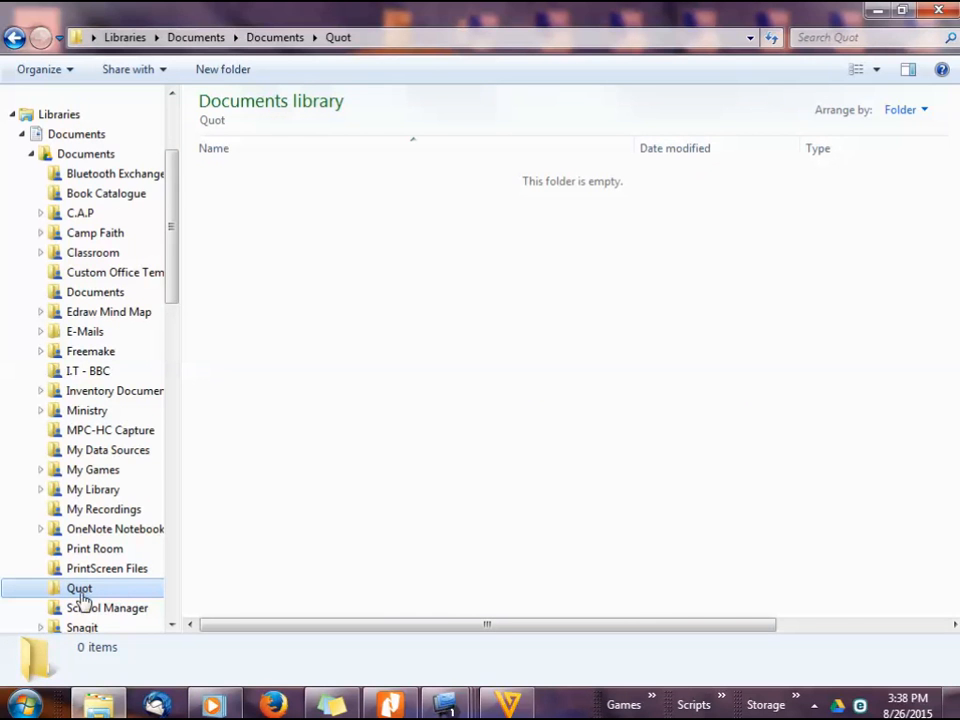
Rename the "Quot" folder to "Quotations and Specs".
click(86, 154)
click(79, 593)
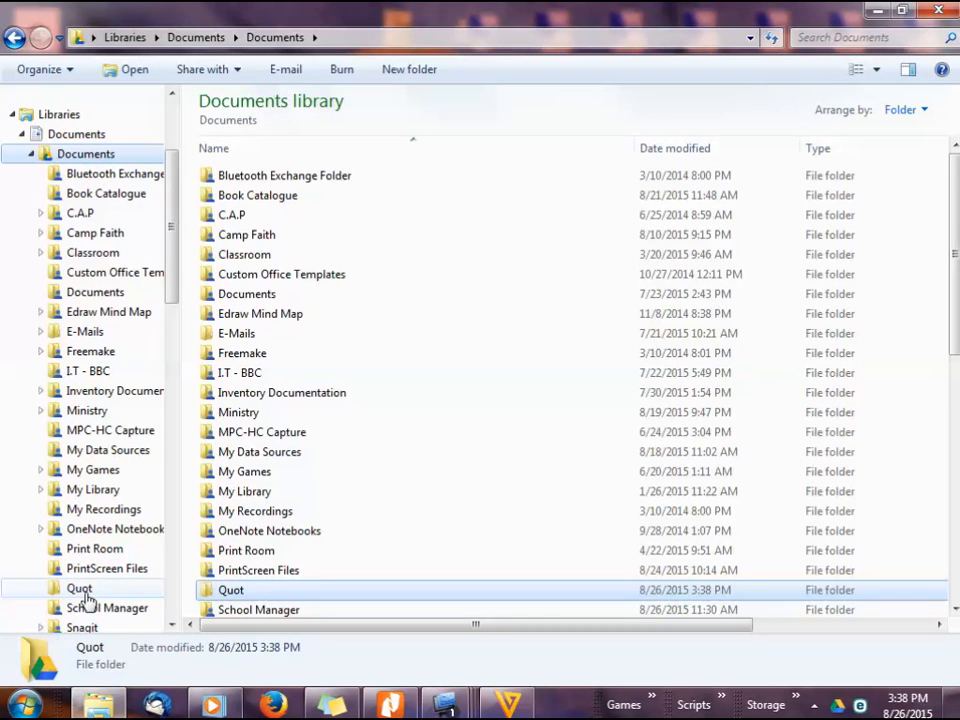
right_click(86, 595)
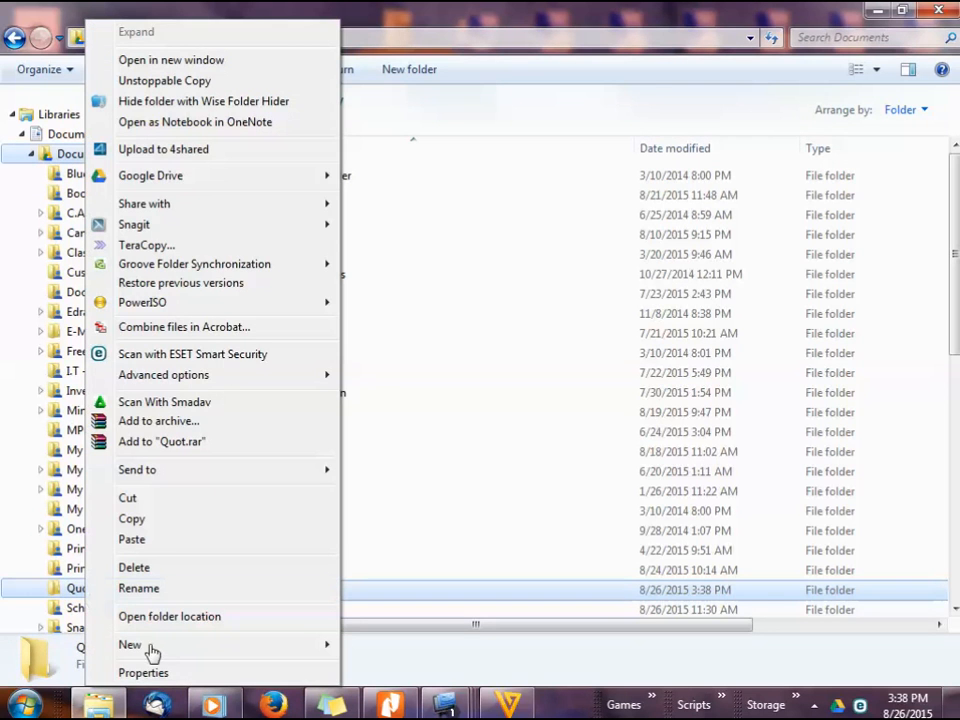
click(160, 590)
click(97, 590)
text(ations)
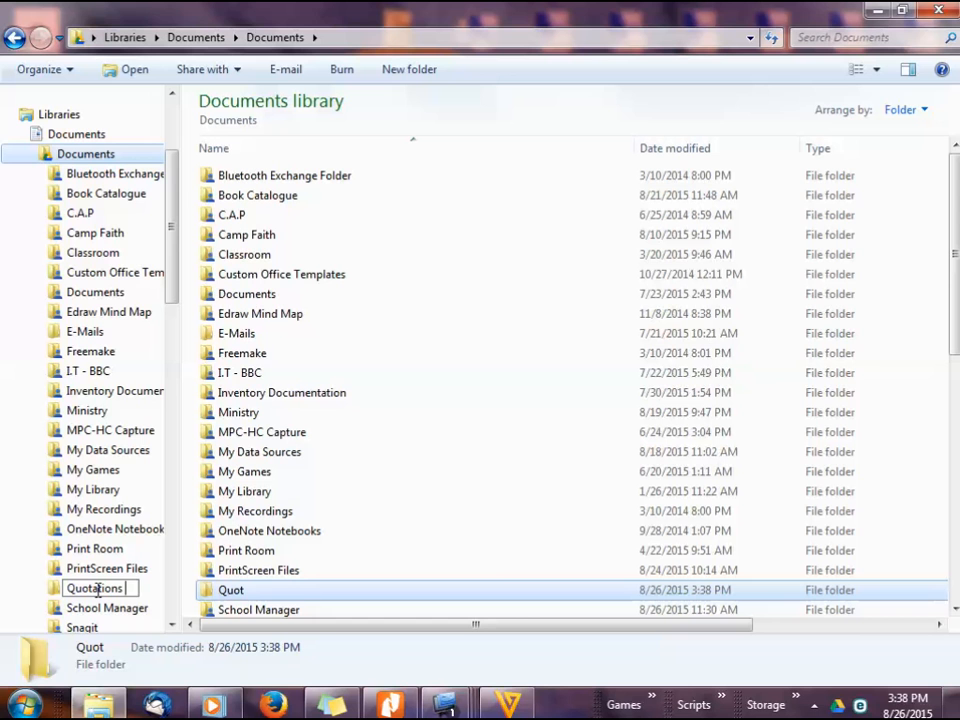
text( and Specs)
key(Return)
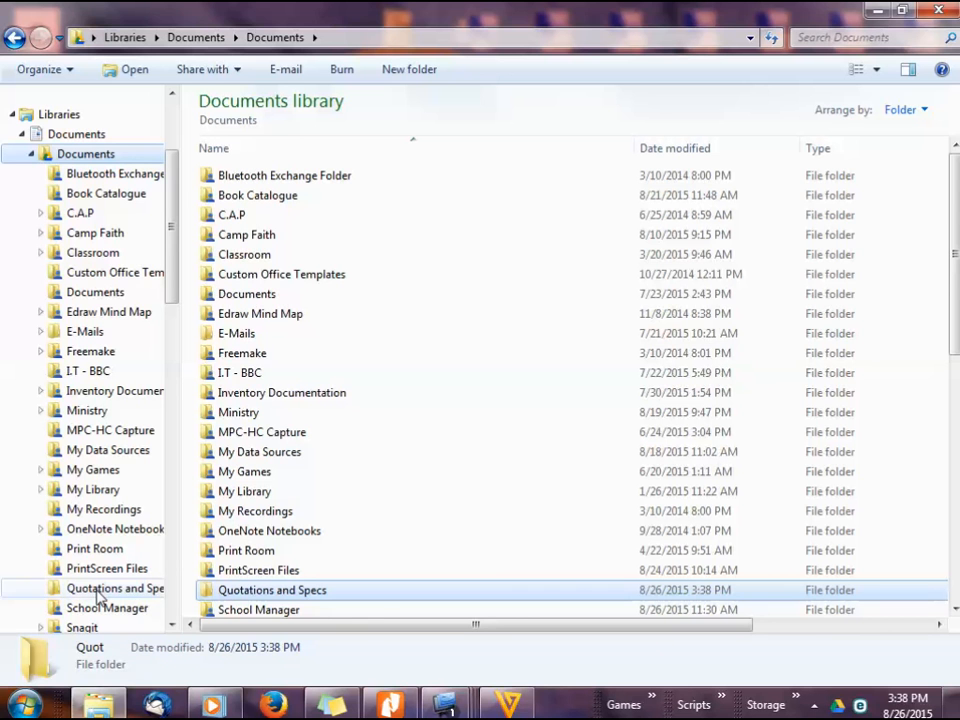
click(444, 512)
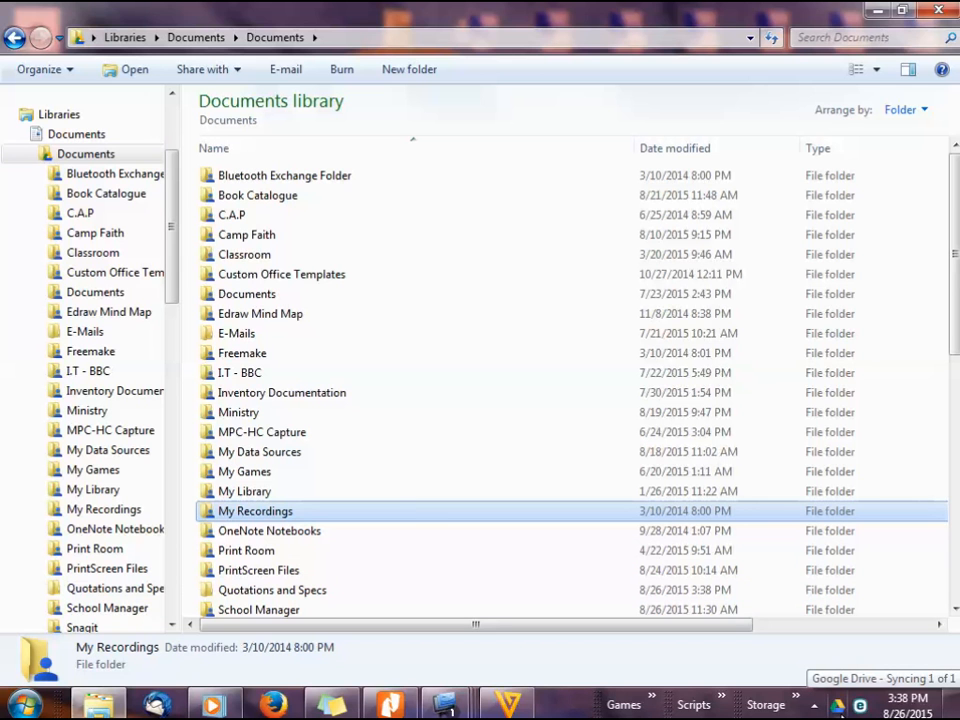
scroll(414, 514, down, 10)
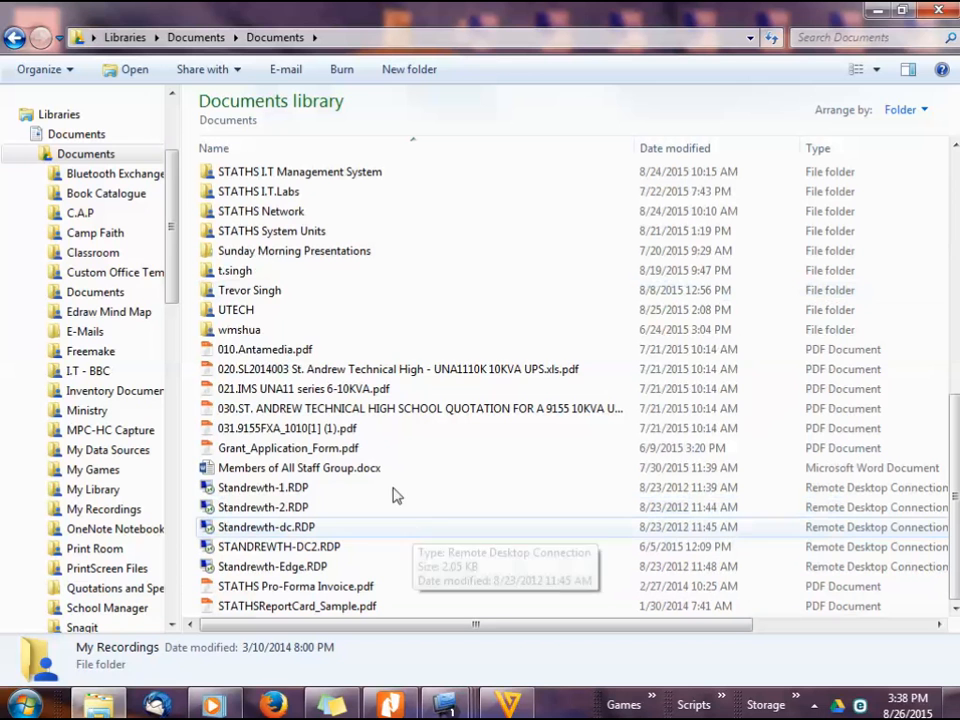
double_click(285, 350)
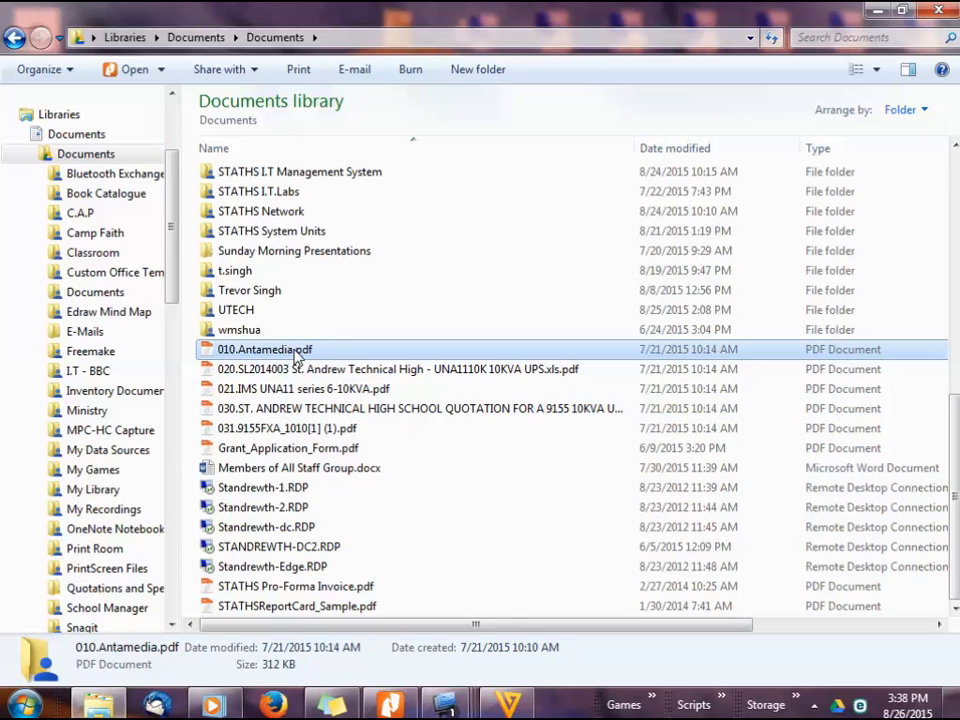
key(shift+Down)
key(shift+Down)
key(shift+Down)
key(shift+Down)
key(shift+Down)
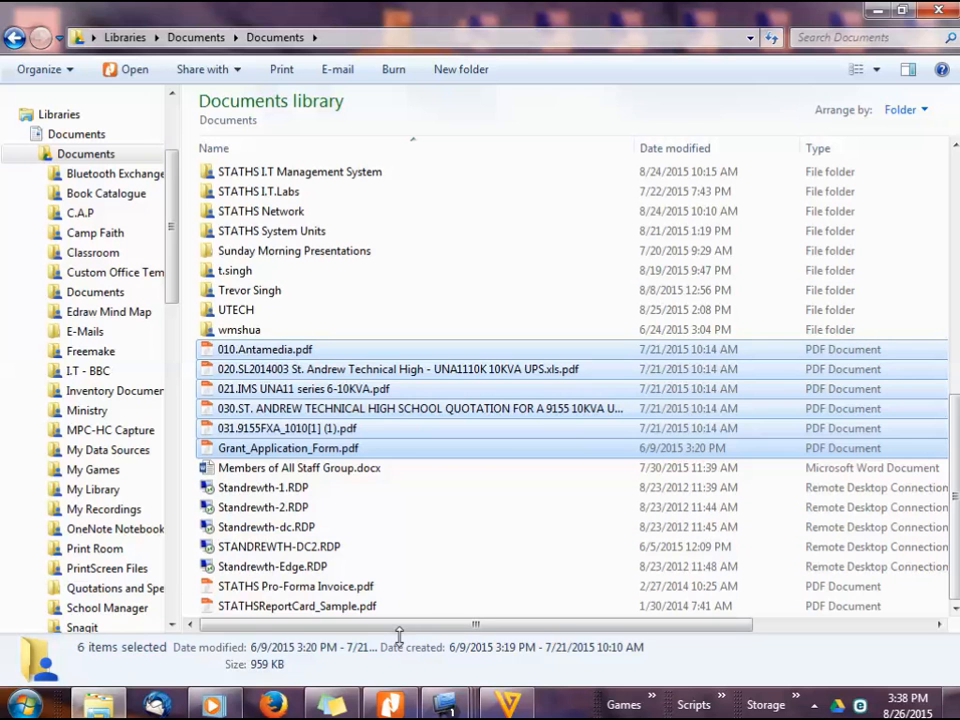
key(Down)
Cut all eight PDF files in Documents, including STATHS Pro-Forma Invoice.pdf and STATHSReportCard_Sample.pdf.
click(332, 609)
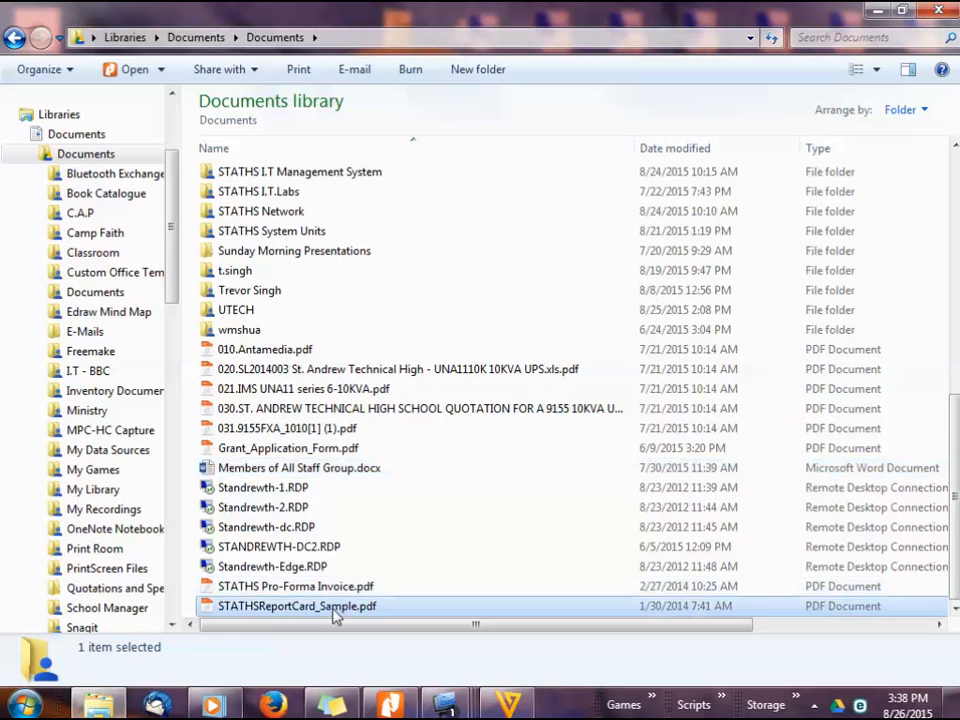
key(F2)
key(Escape)
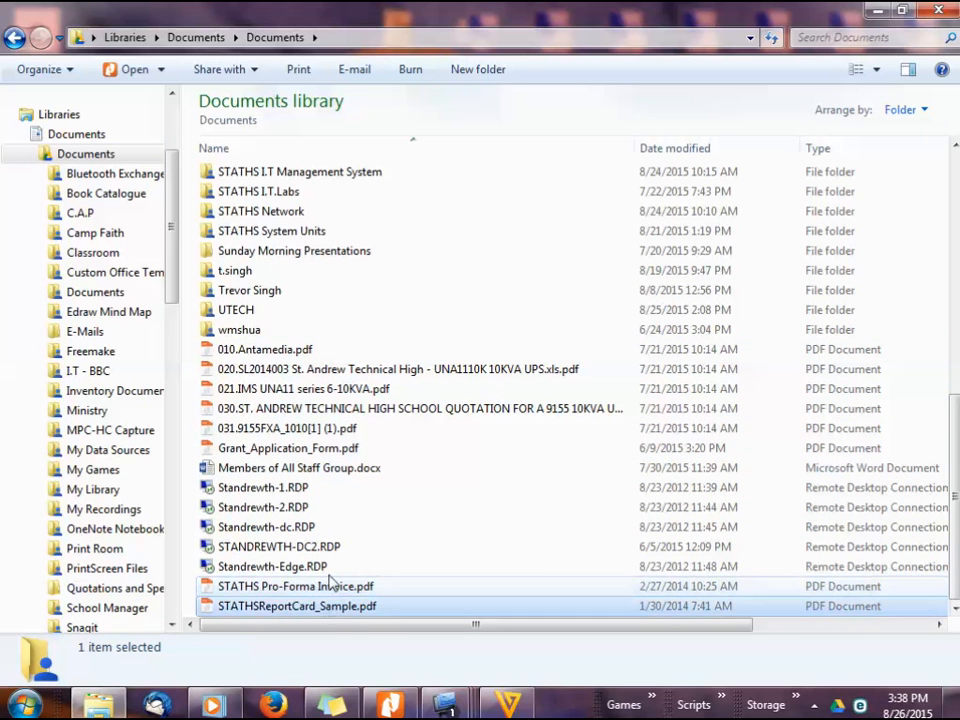
key(F2)
click(320, 590)
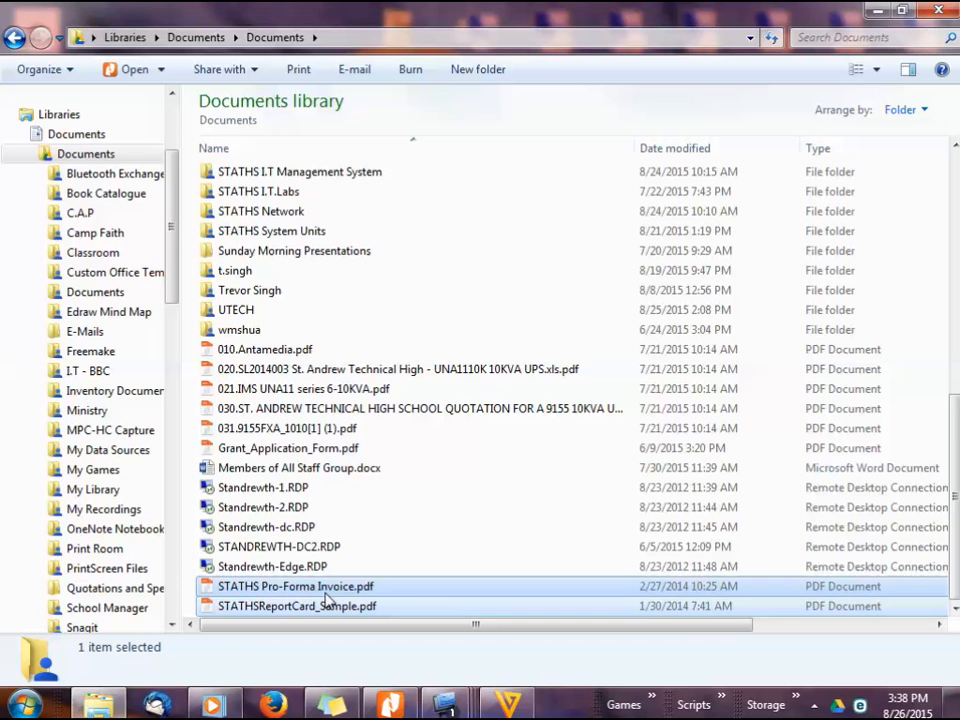
ctrl+click(310, 430)
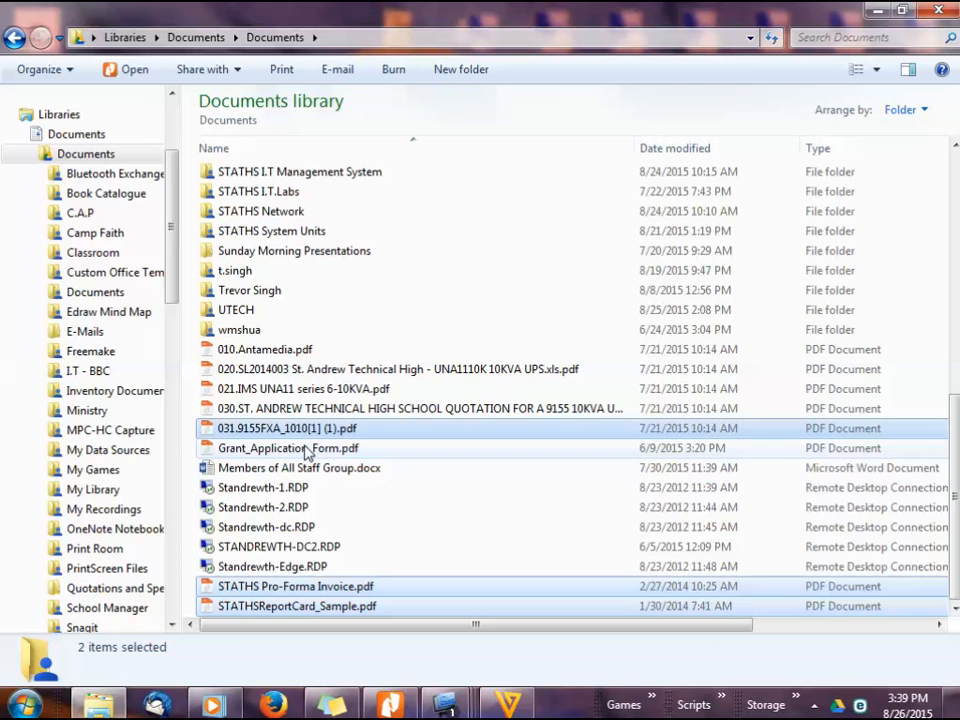
ctrl+click(307, 452)
ctrl+click(313, 408)
ctrl+click(306, 388)
ctrl+click(305, 367)
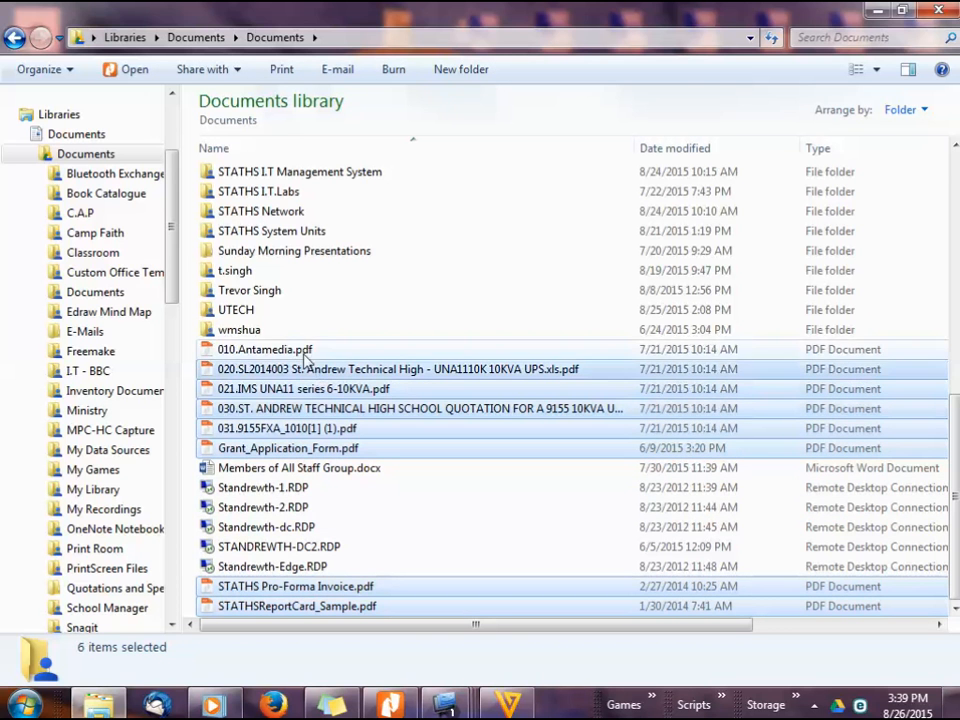
ctrl+click(304, 352)
right_click(305, 361)
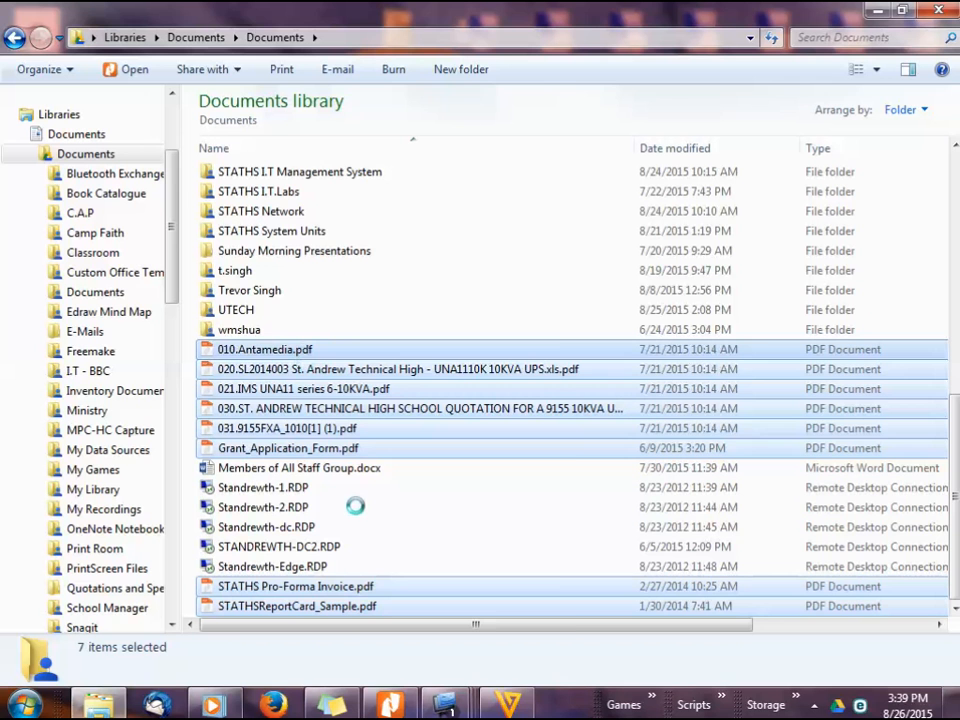
click(343, 553)
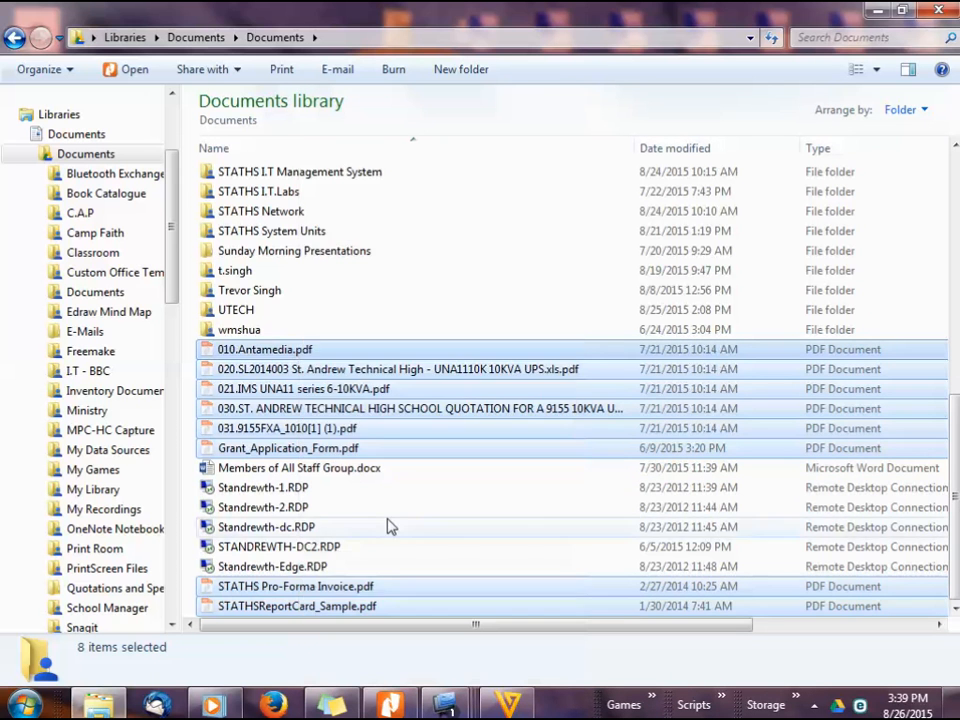
Paste the cut PDF files into the "Quotations and Specs" folder.
scroll(354, 493, up, 5)
double_click(272, 346)
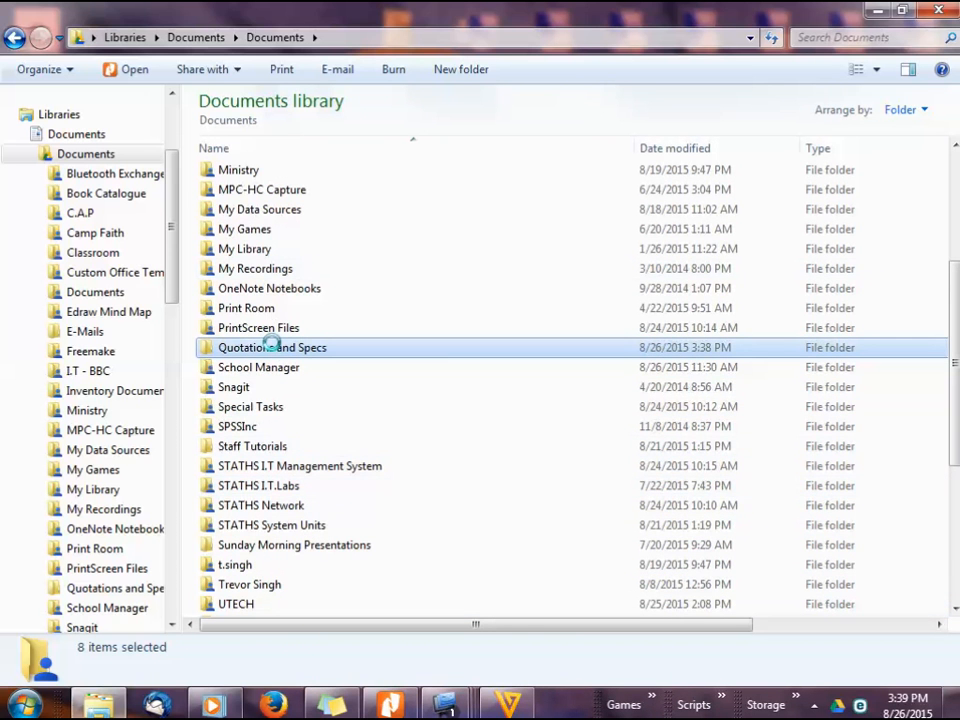
right_click(272, 346)
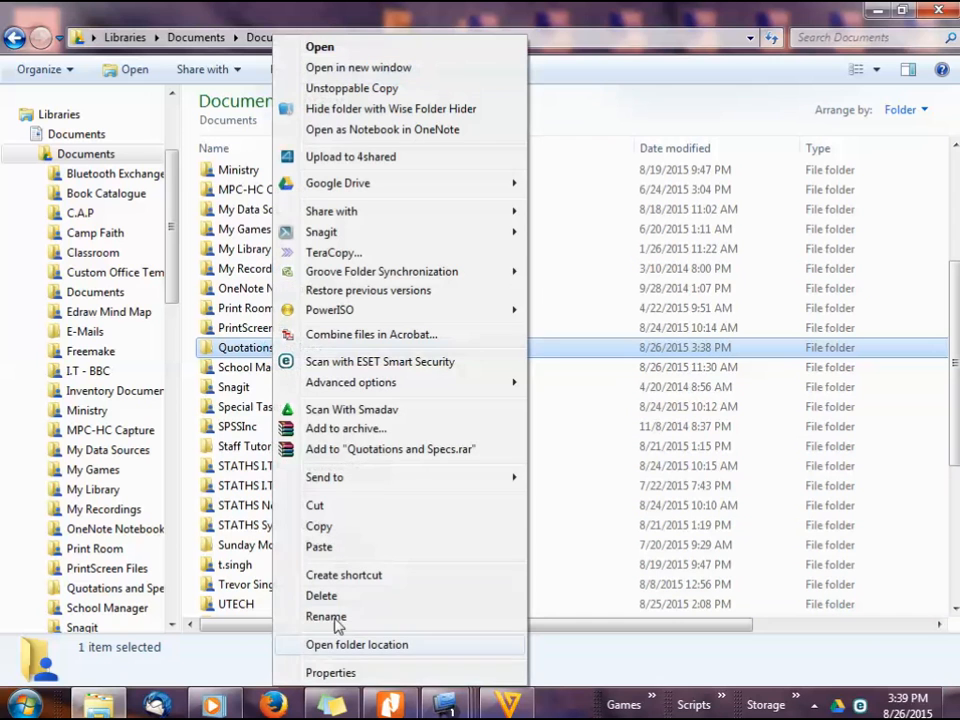
click(318, 548)
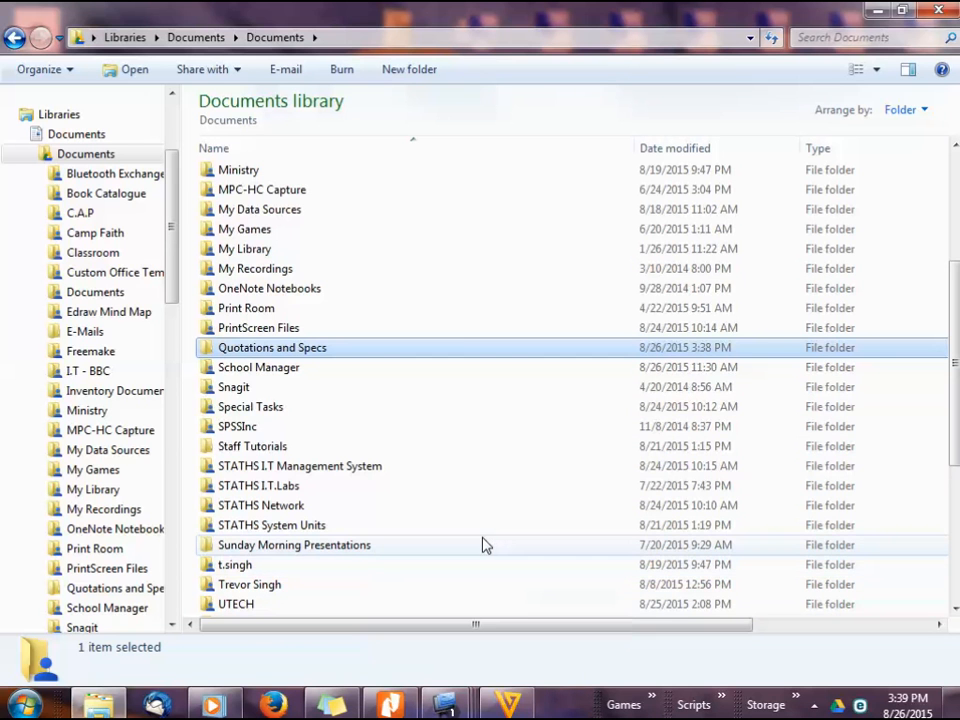
Cut the six PDFs from 010.Antamedia.pdf through Grant_Application_Form.pdf and paste them into the "Quotations and Specs" folder.
scroll(482, 545, down, 5)
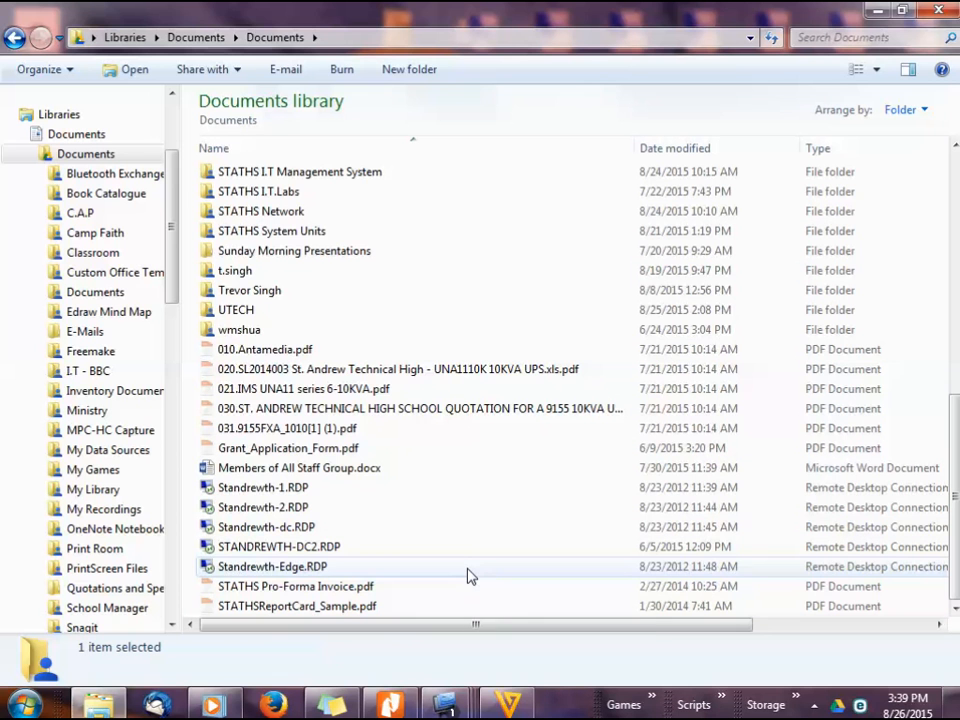
double_click(470, 570)
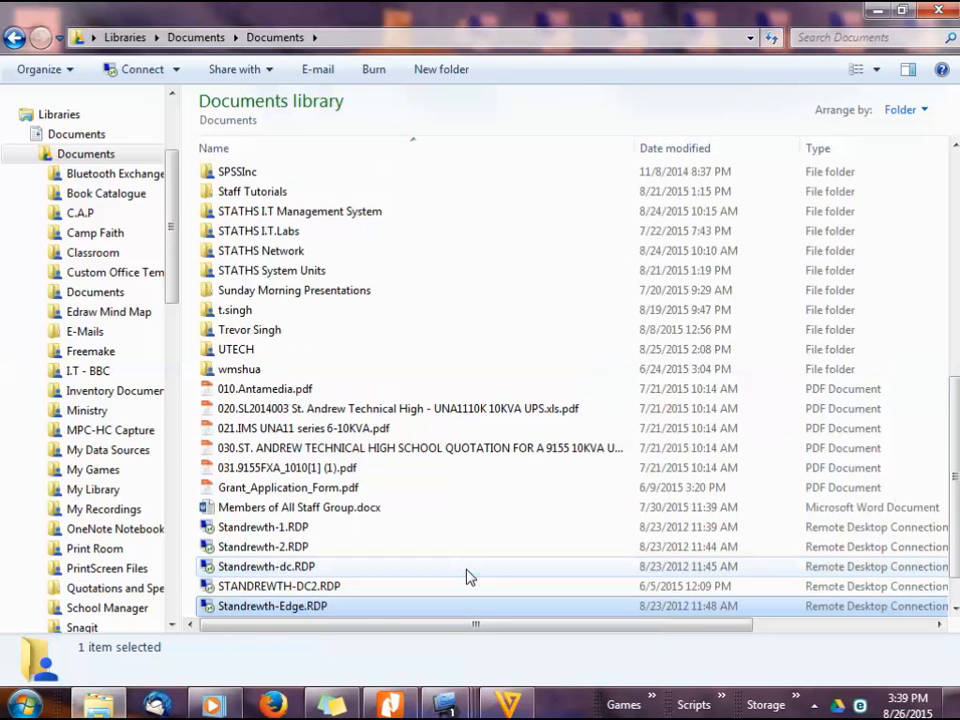
drag(380, 495, 246, 399)
right_click(252, 401)
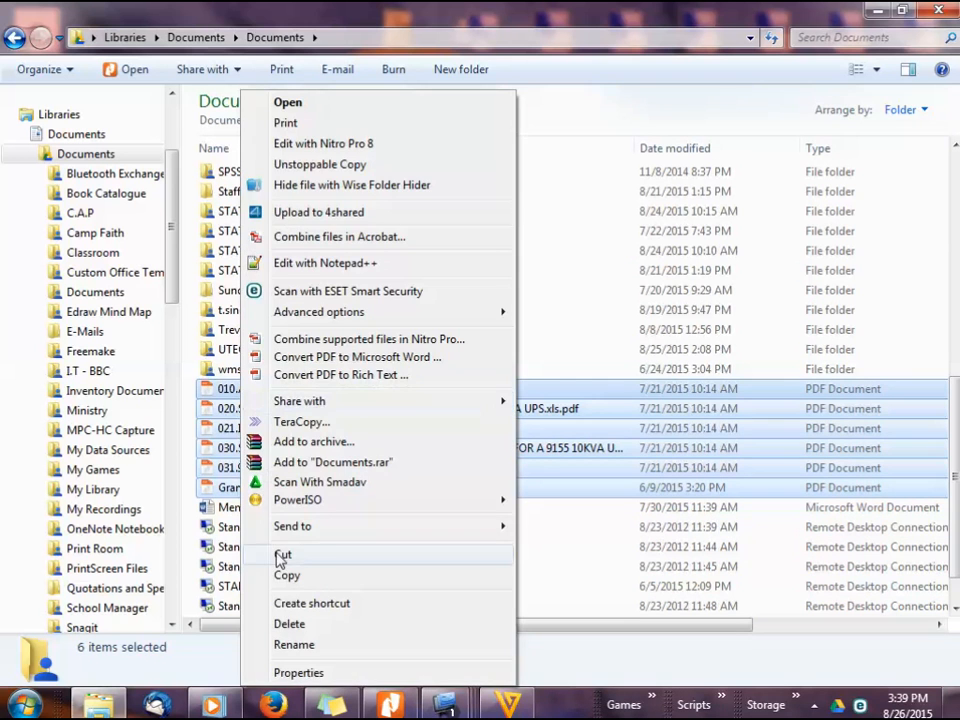
click(336, 557)
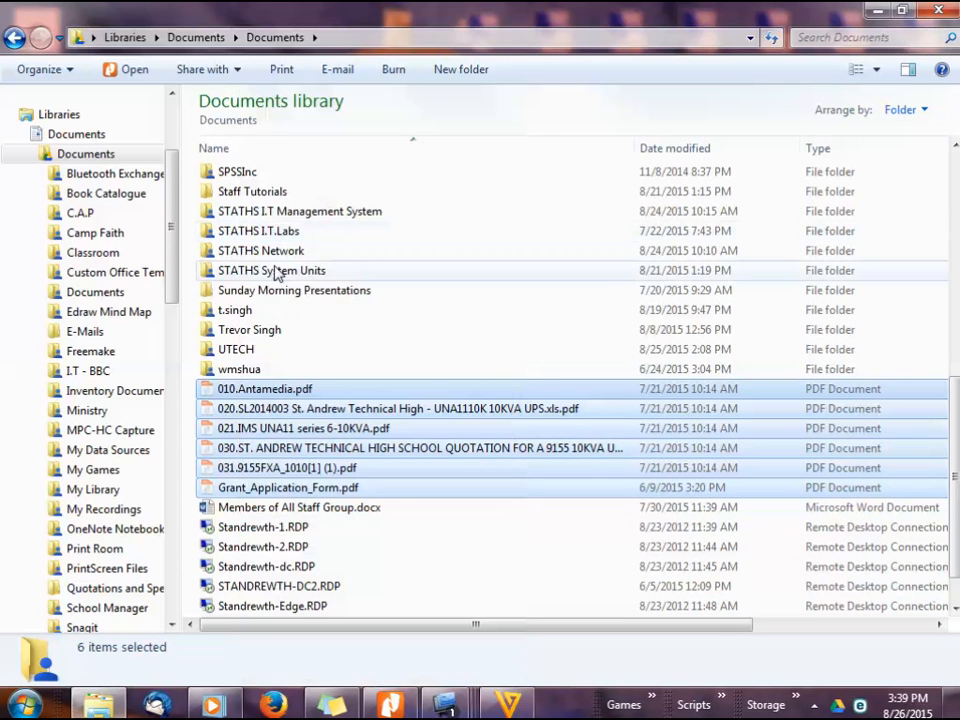
scroll(276, 275, up, 4)
click(250, 330)
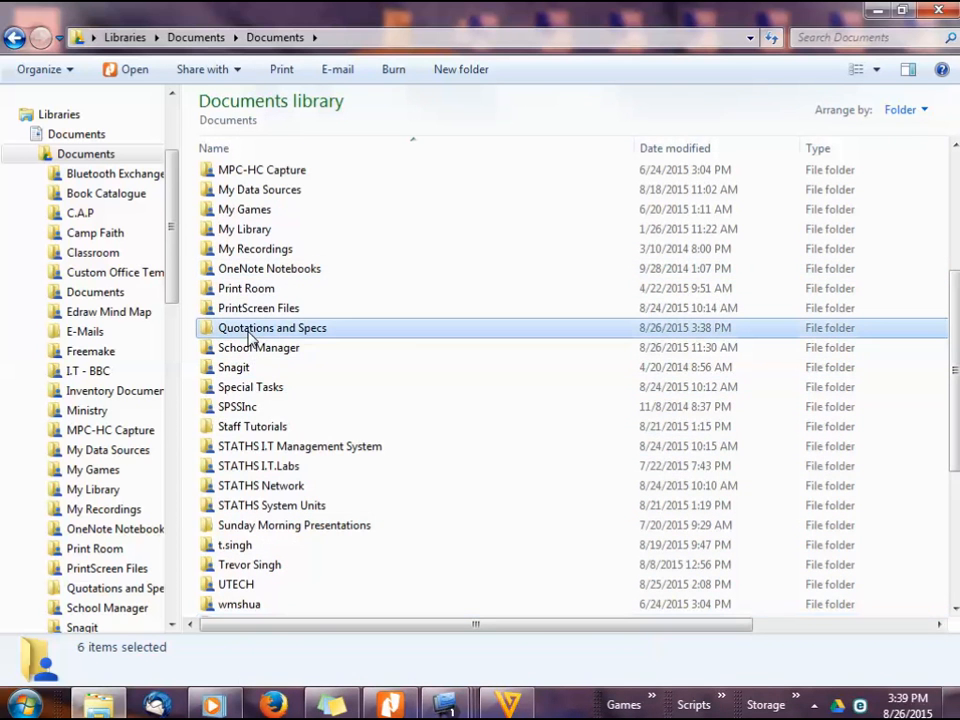
right_click(250, 330)
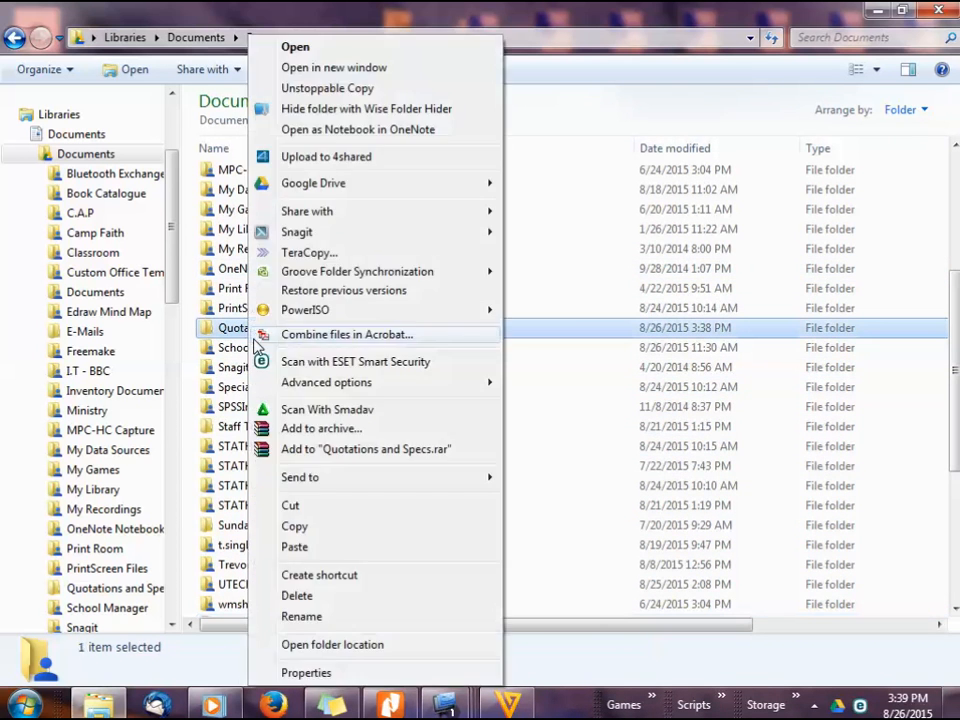
click(294, 549)
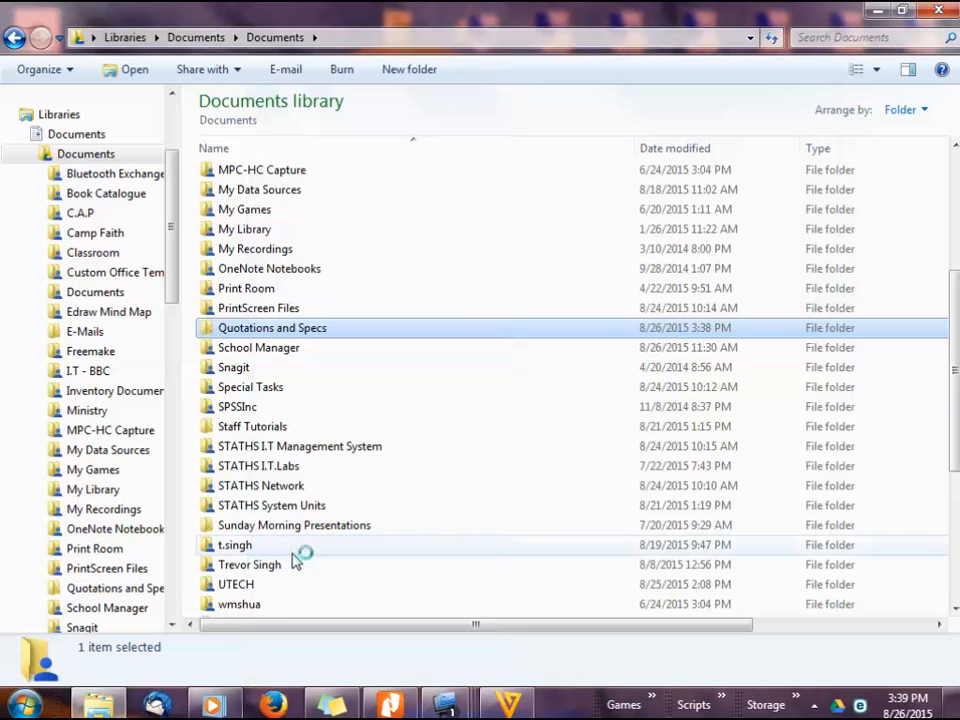
Check the Documents file list to see whether the cut PDF files have been moved out.
click(434, 570)
scroll(434, 578, down, 5)
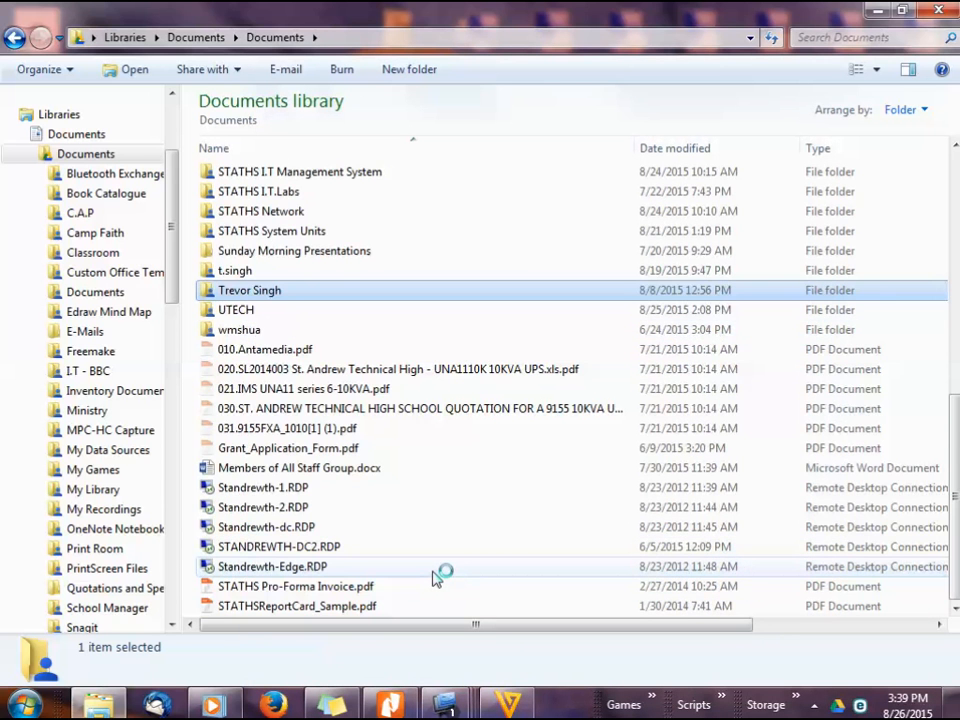
click(439, 508)
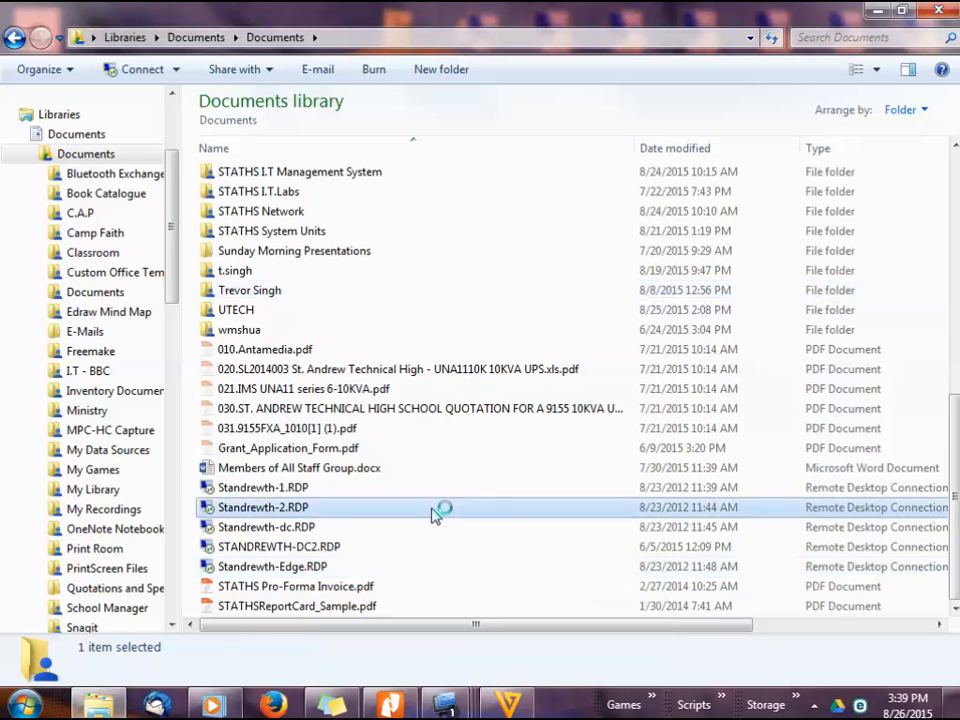
scroll(436, 510, up, 2)
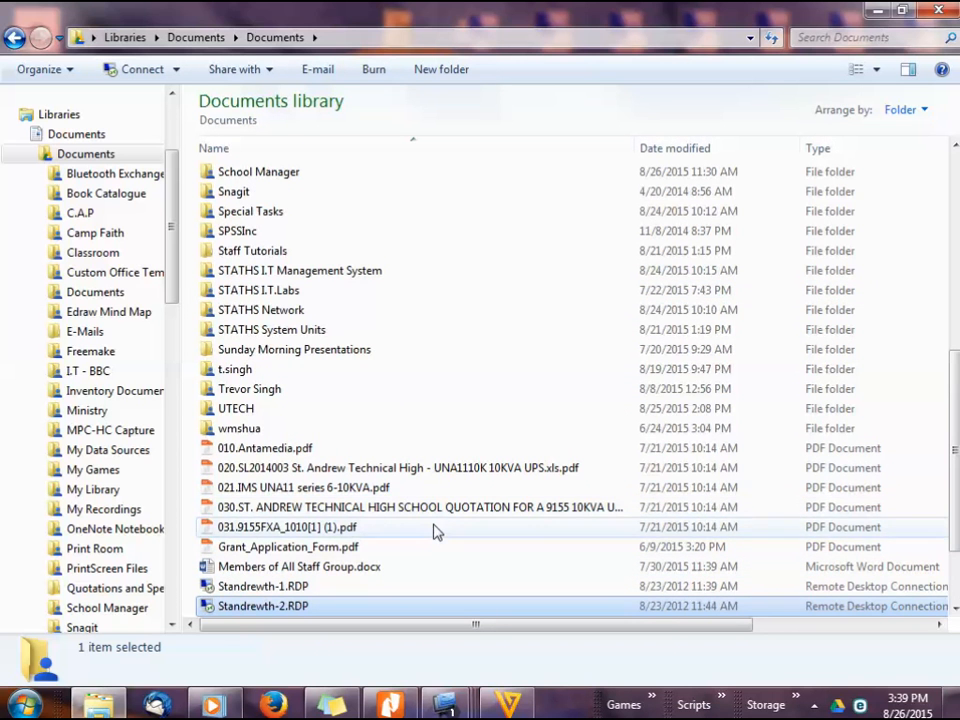
Check the "Quotations and Specs" folder for the moved PDFs and recheck the remaining files in Documents.
scroll(390, 411, up, 6)
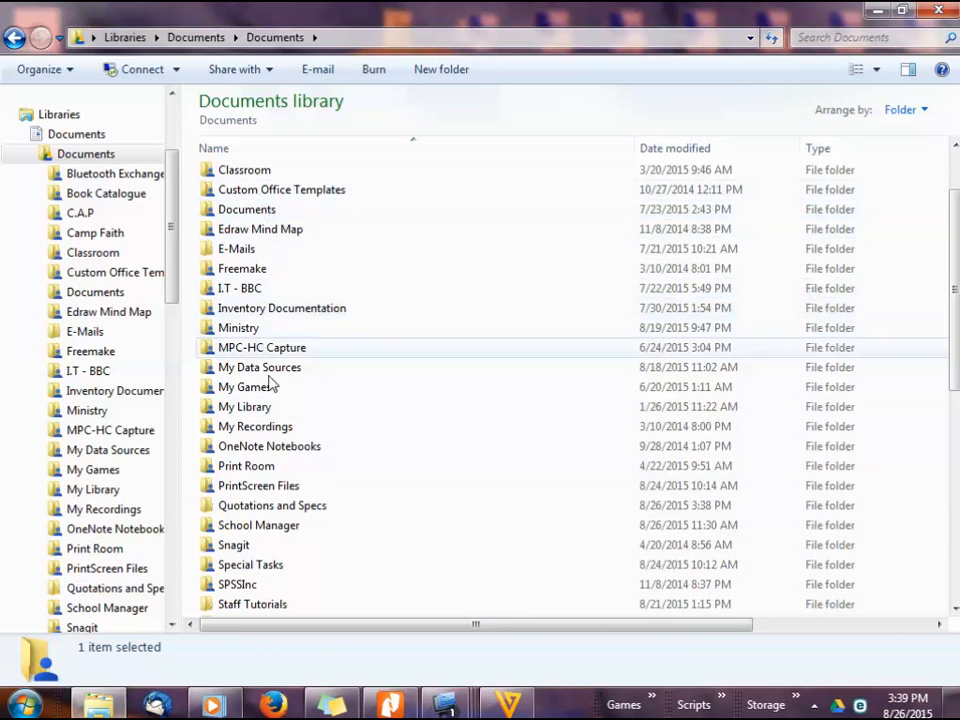
click(252, 507)
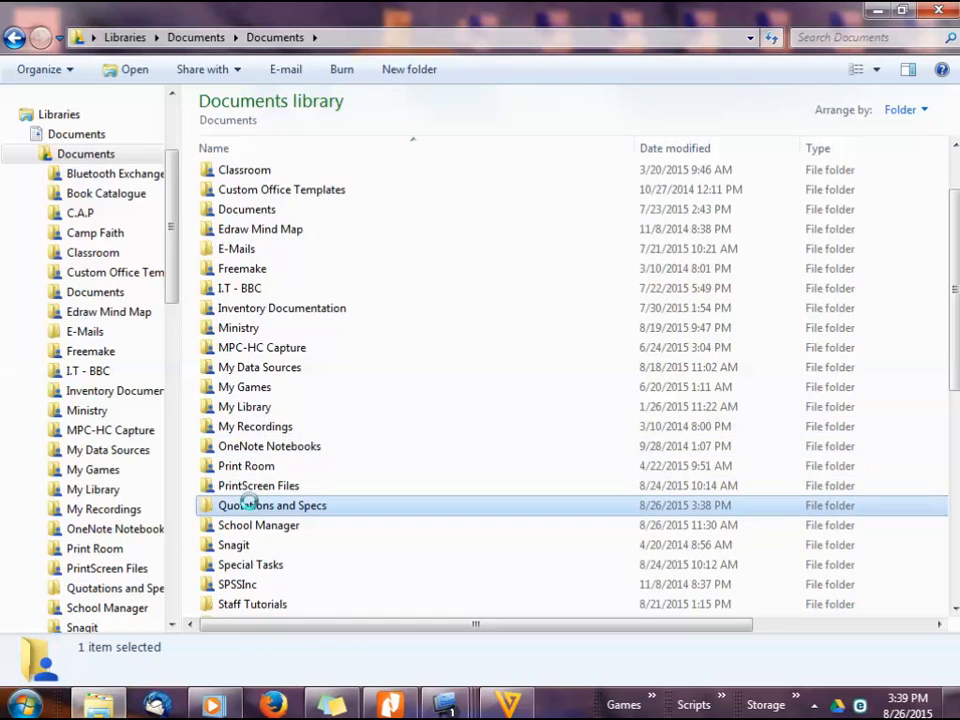
double_click(252, 507)
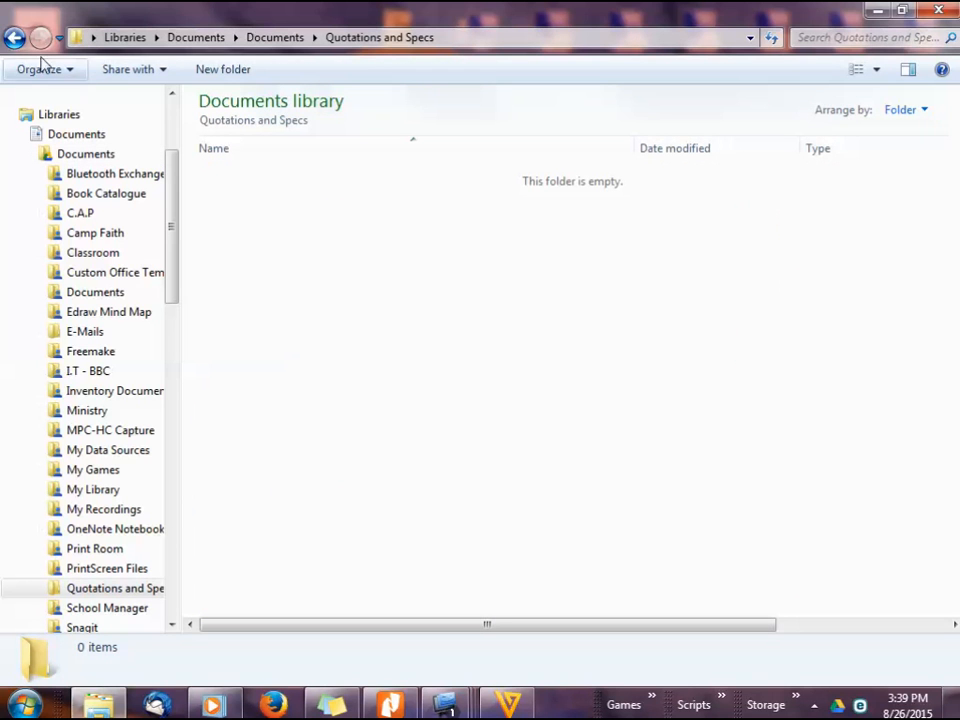
click(14, 38)
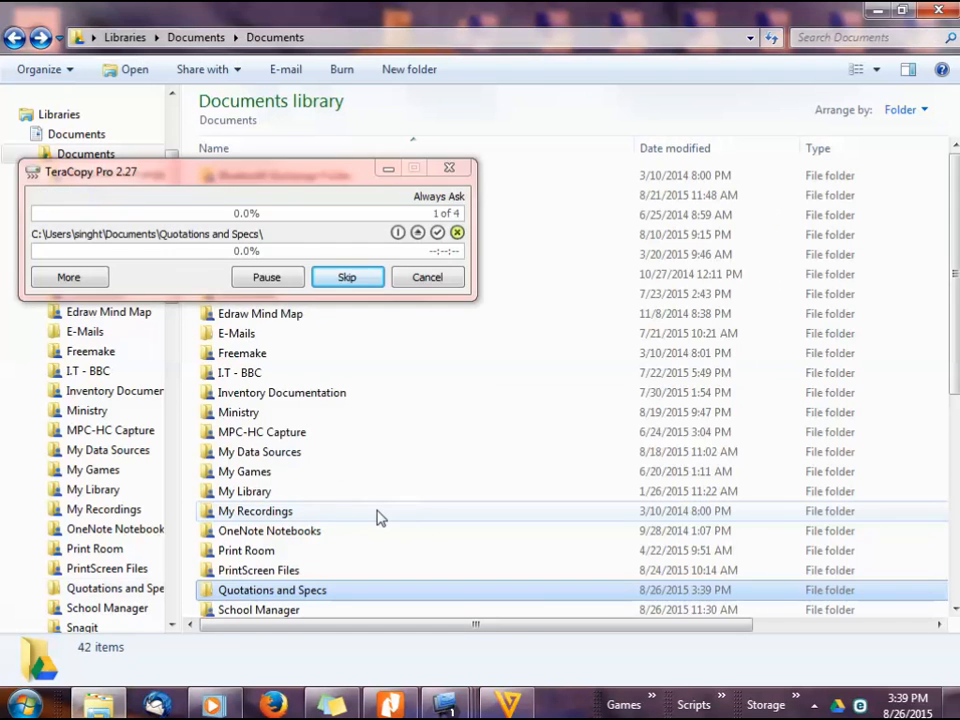
scroll(380, 530, down, 6)
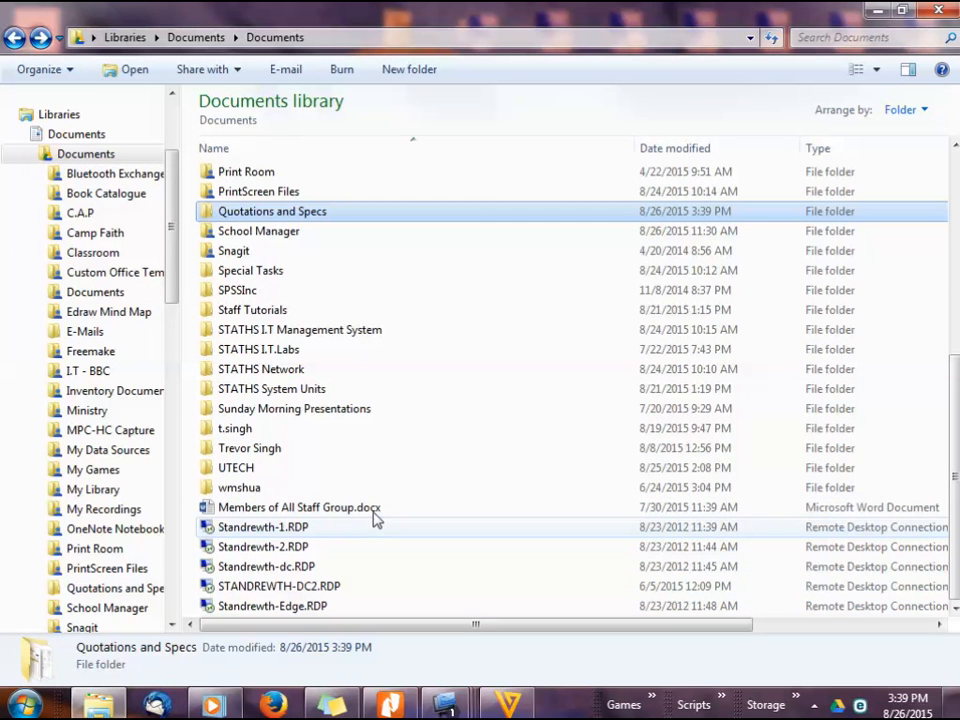
click(368, 540)
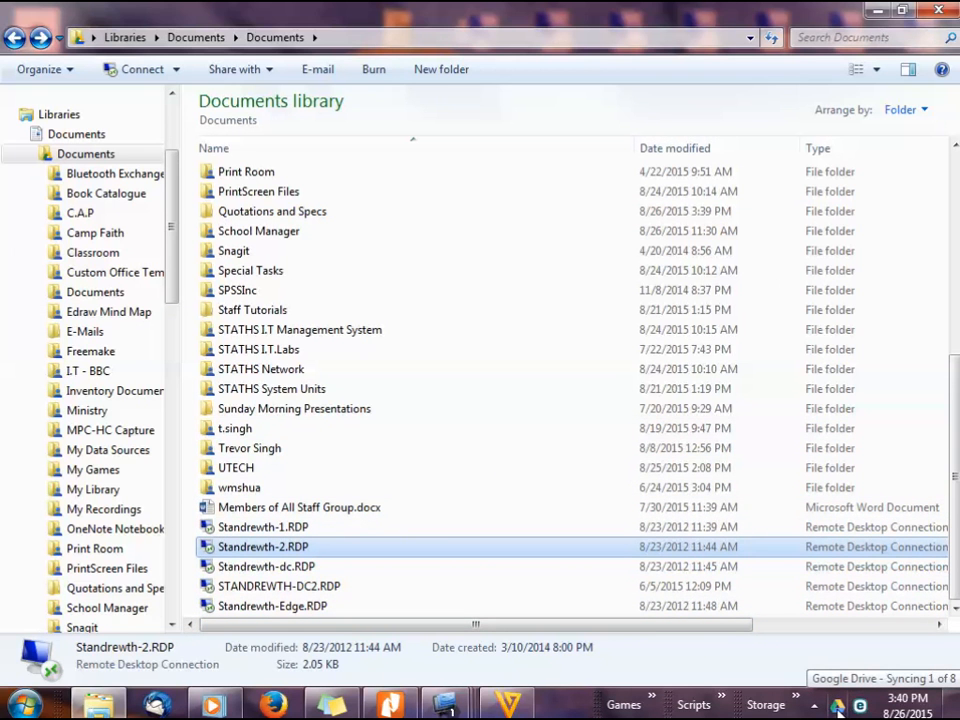
Select all PDFs in the "Quotations and Specs" folder and inspect their combined properties to verify the file count.
double_click(289, 212)
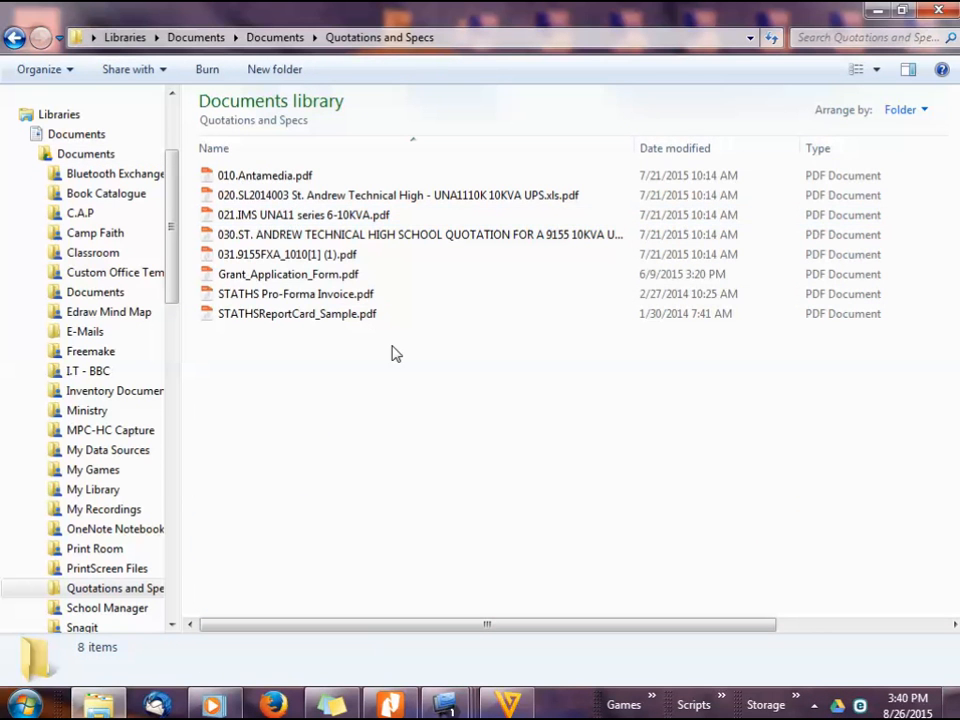
key(ctrl+a)
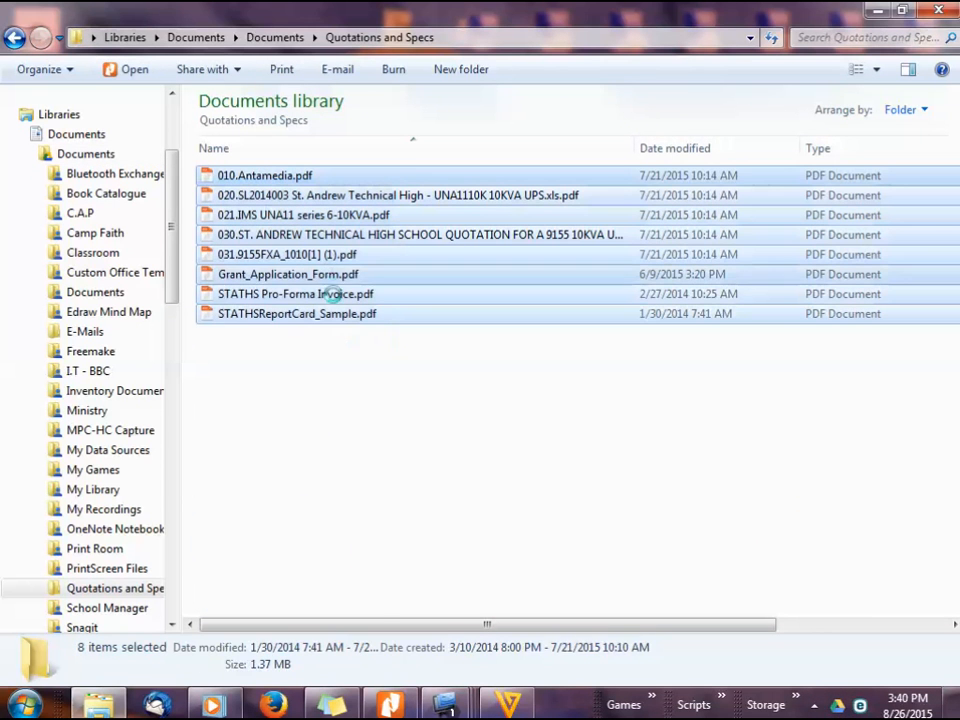
right_click(322, 298)
click(372, 672)
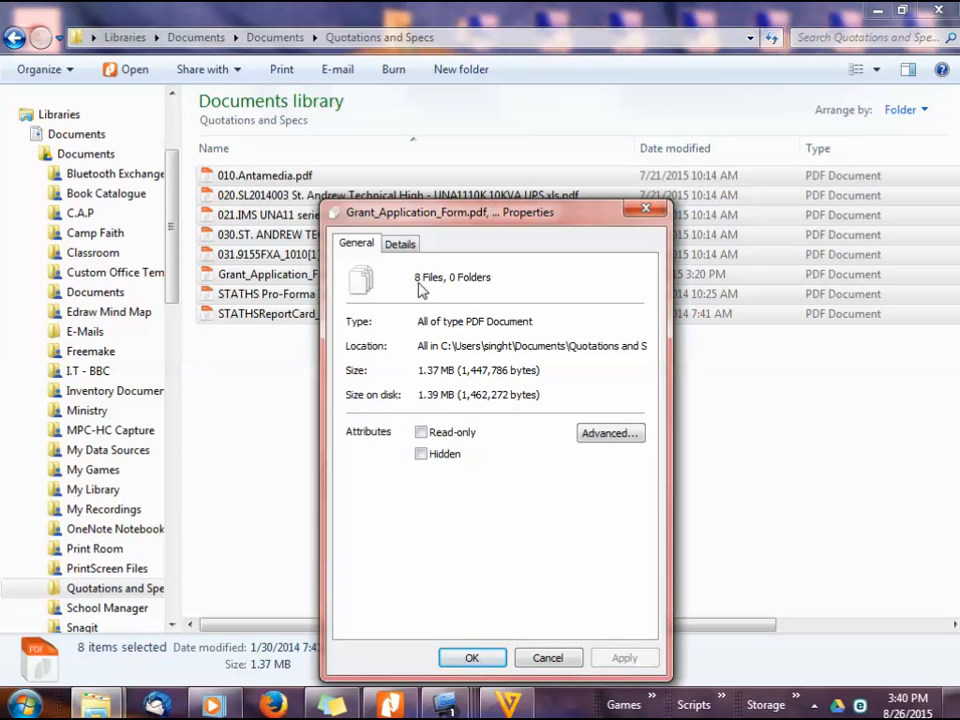
click(547, 658)
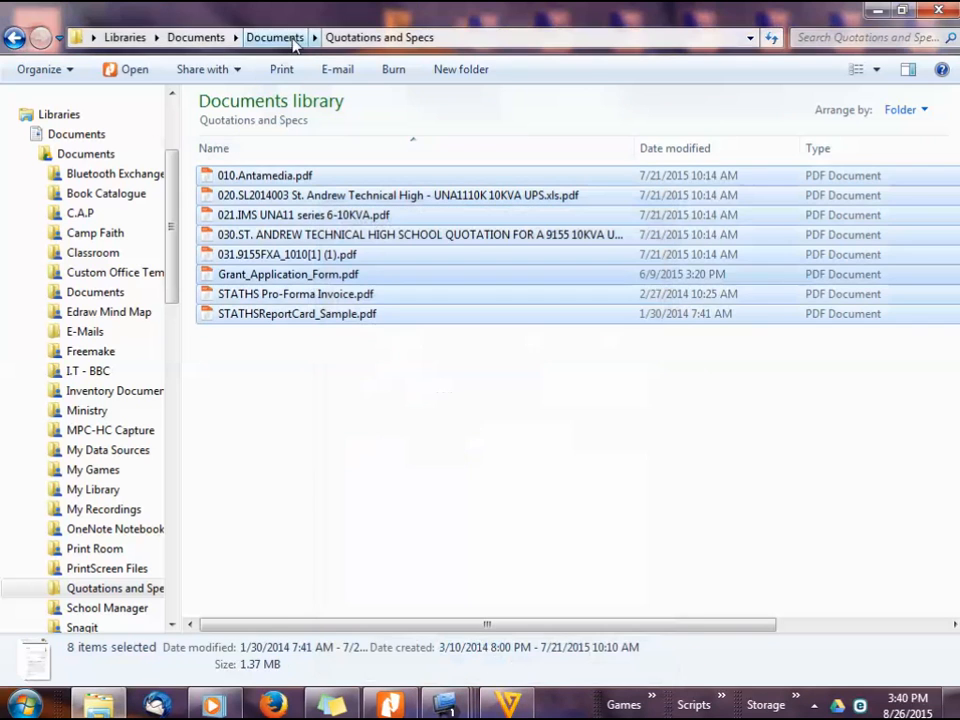
Return to the Documents folder and delete the "MPC-HC Capture" folder.
click(286, 38)
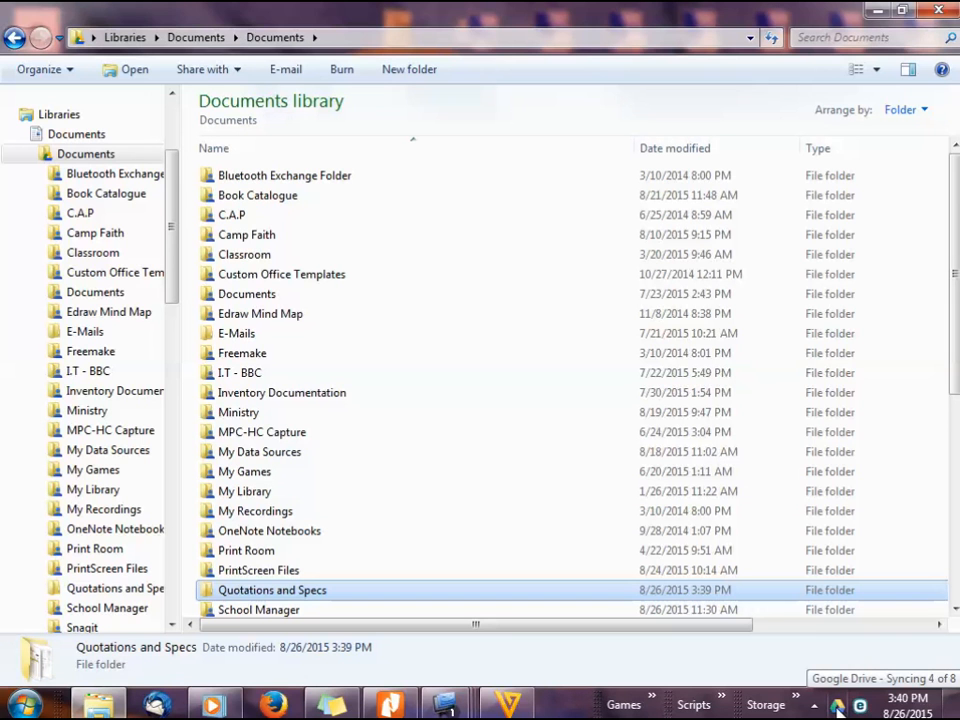
click(245, 436)
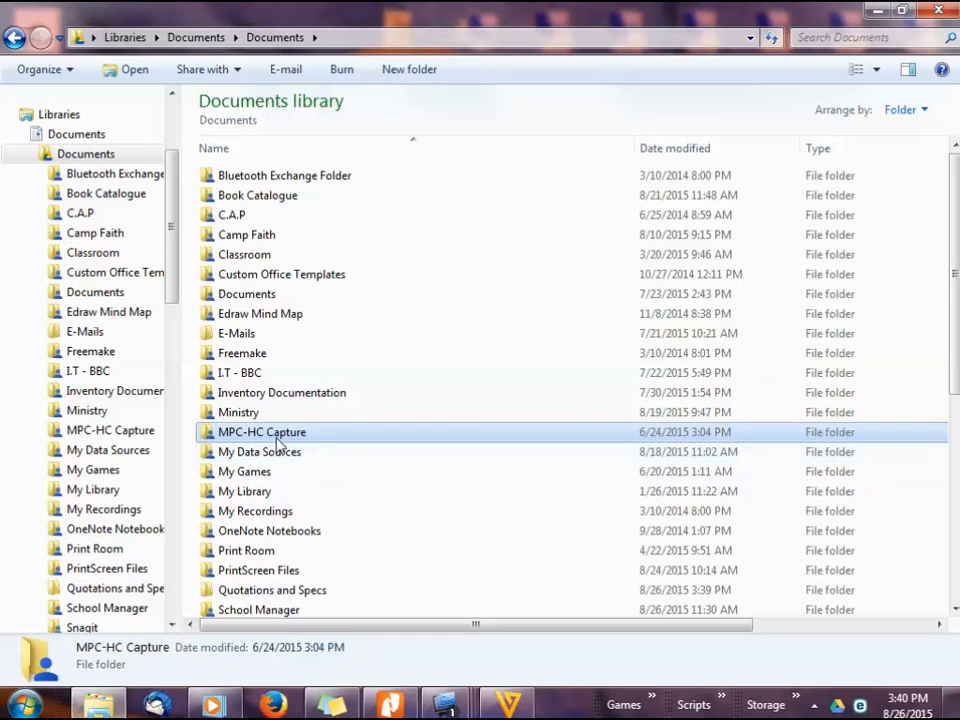
mouse_move(280, 437)
click(905, 590)
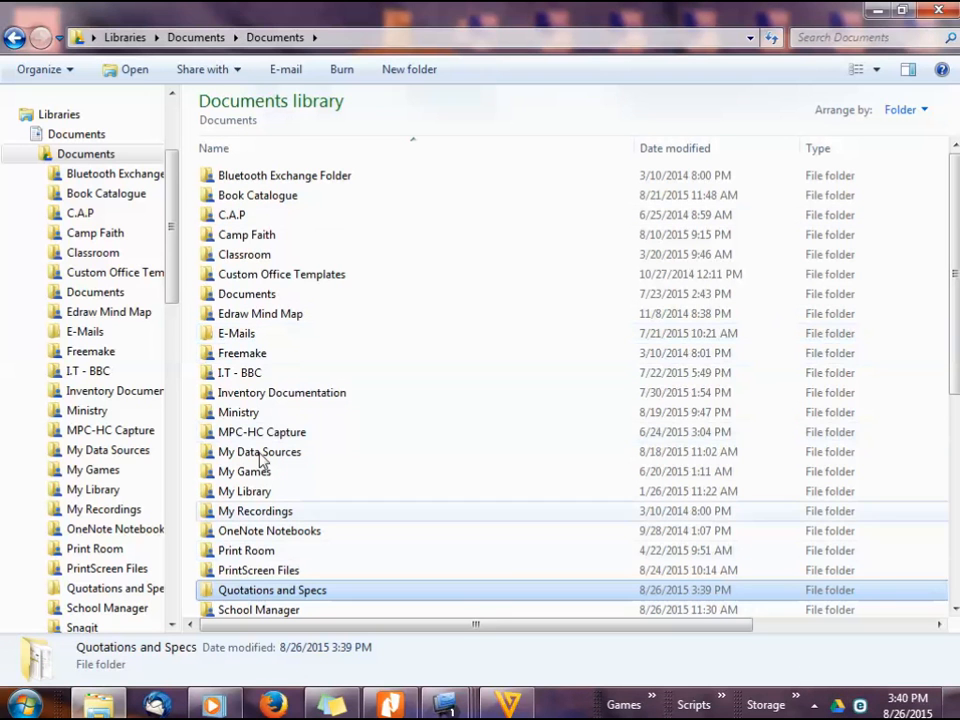
click(292, 434)
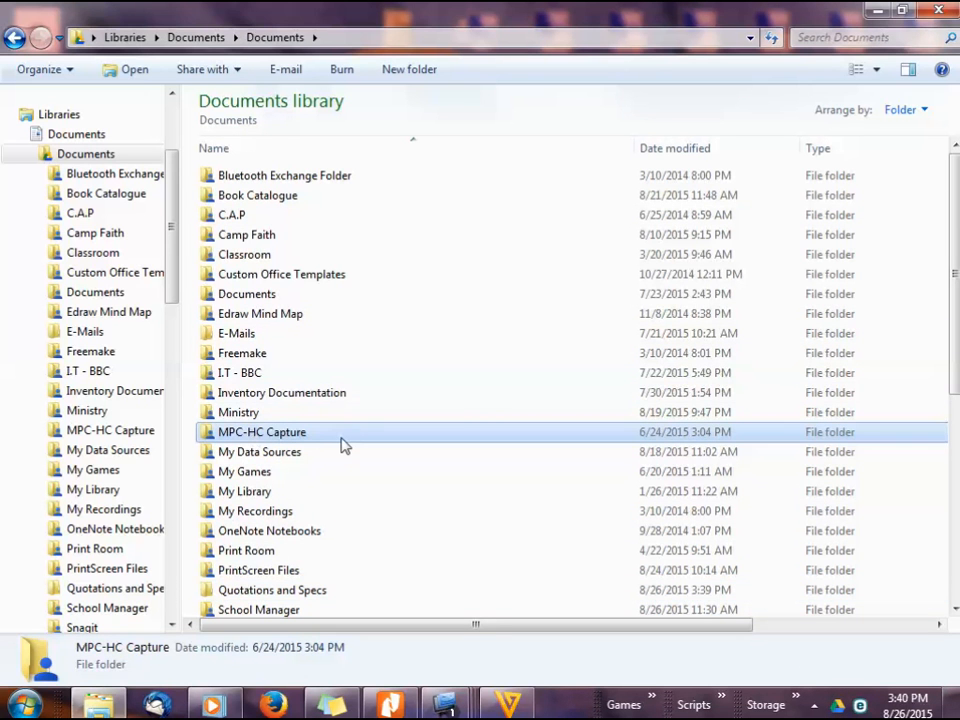
key(Delete)
key(Return)
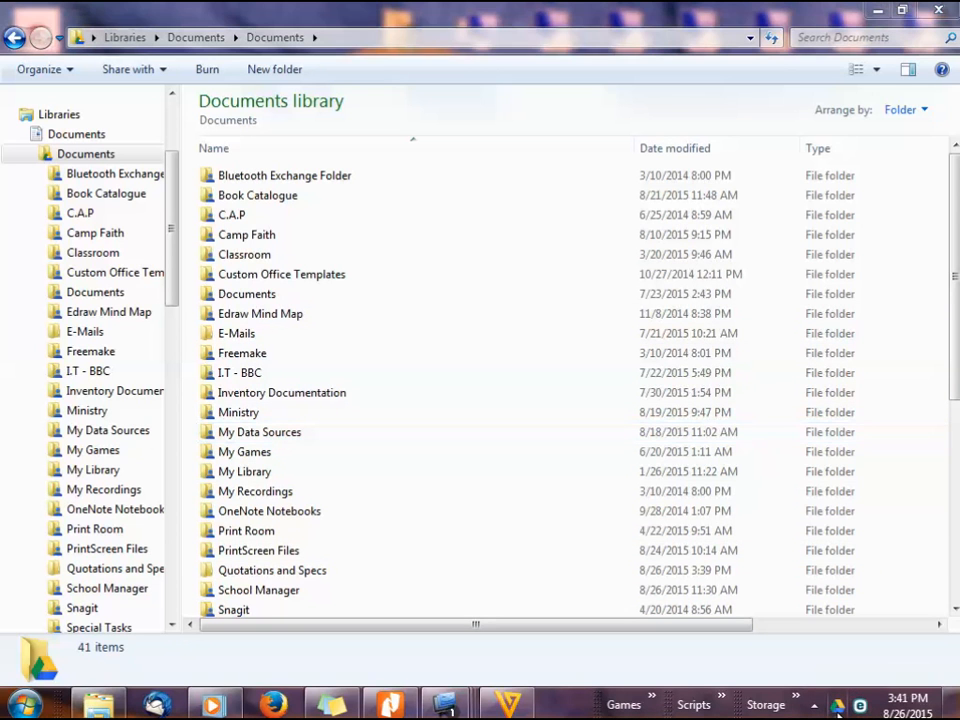
Check the Google Drive sync status and look through the folders and files remaining in Documents.
click(838, 706)
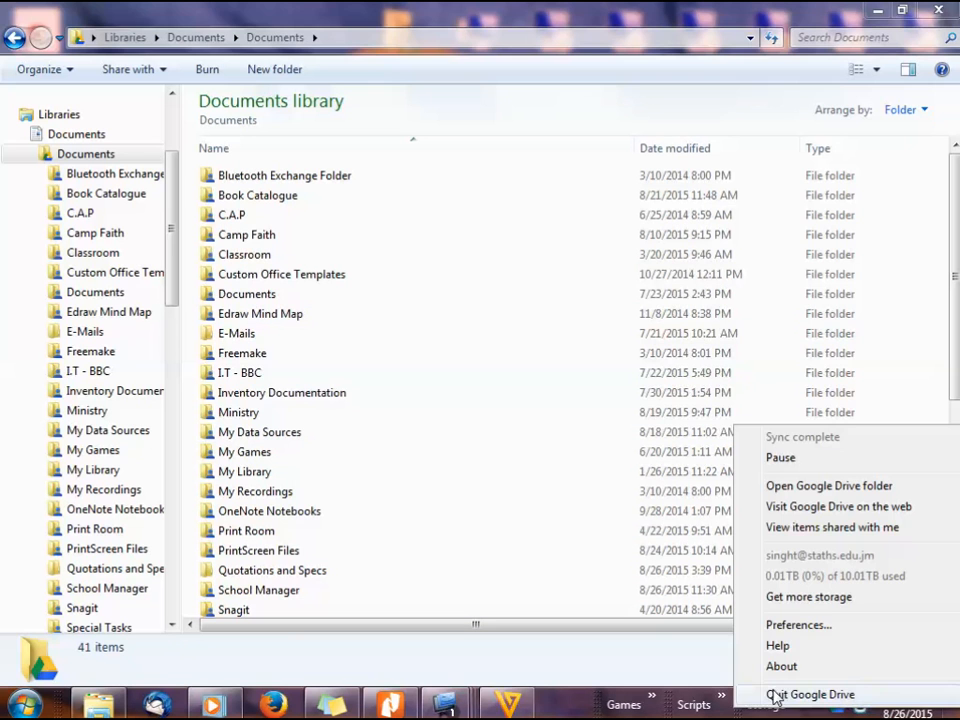
click(328, 412)
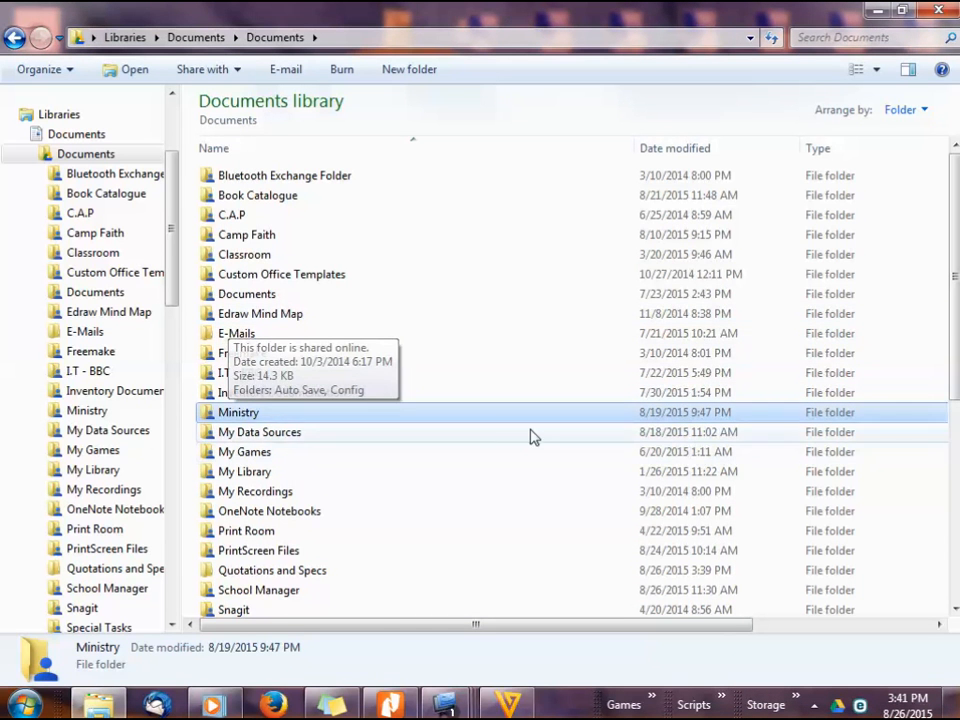
scroll(332, 518, down, 4)
scroll(332, 518, down, 1)
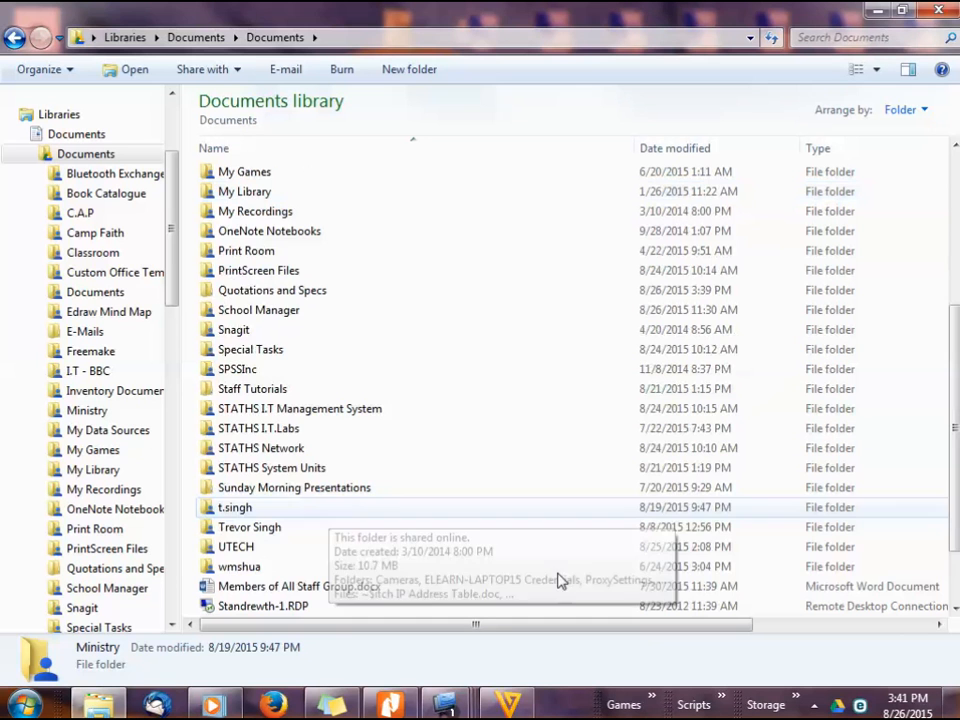
scroll(510, 471, down, 1)
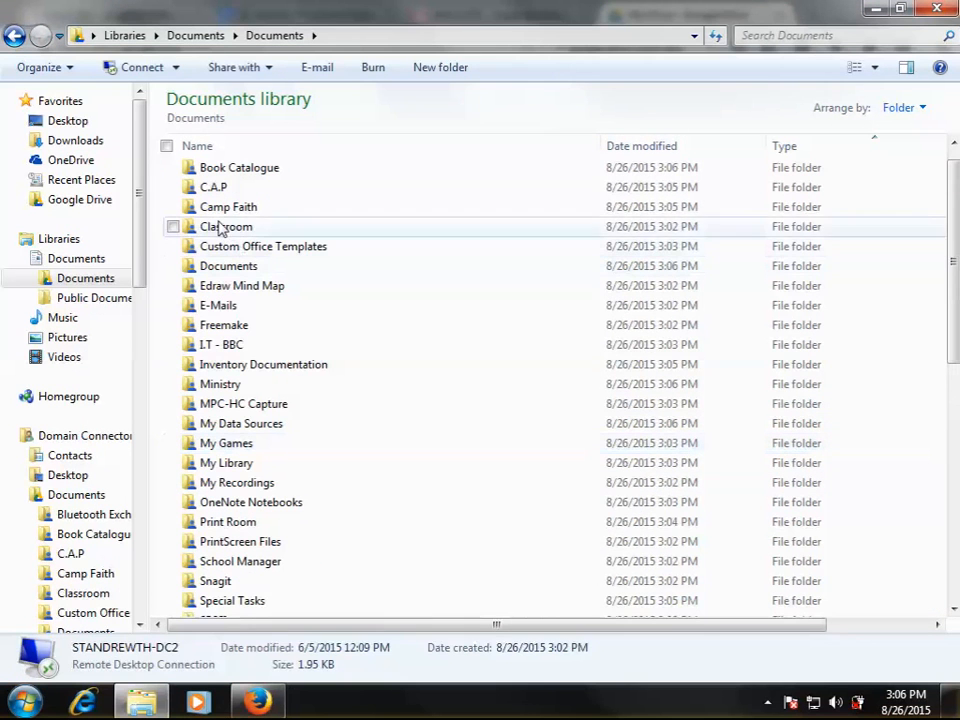
View the local Classroom folder in Documents, and open the matching Classroom folder from My Drive in Firefox.
double_click(221, 226)
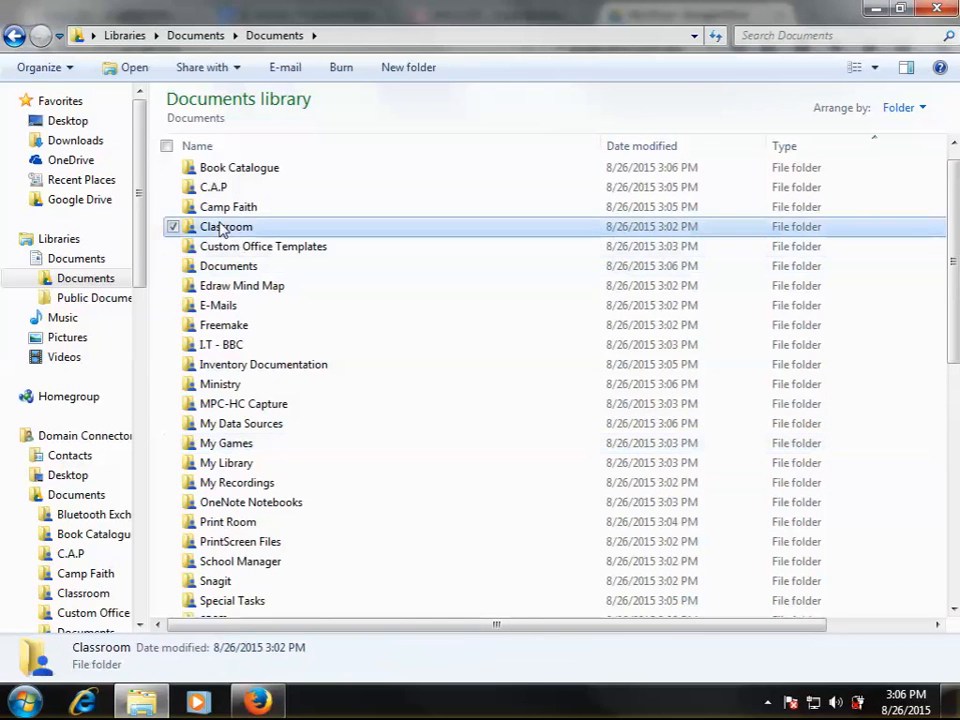
click(14, 35)
mouse_move(258, 703)
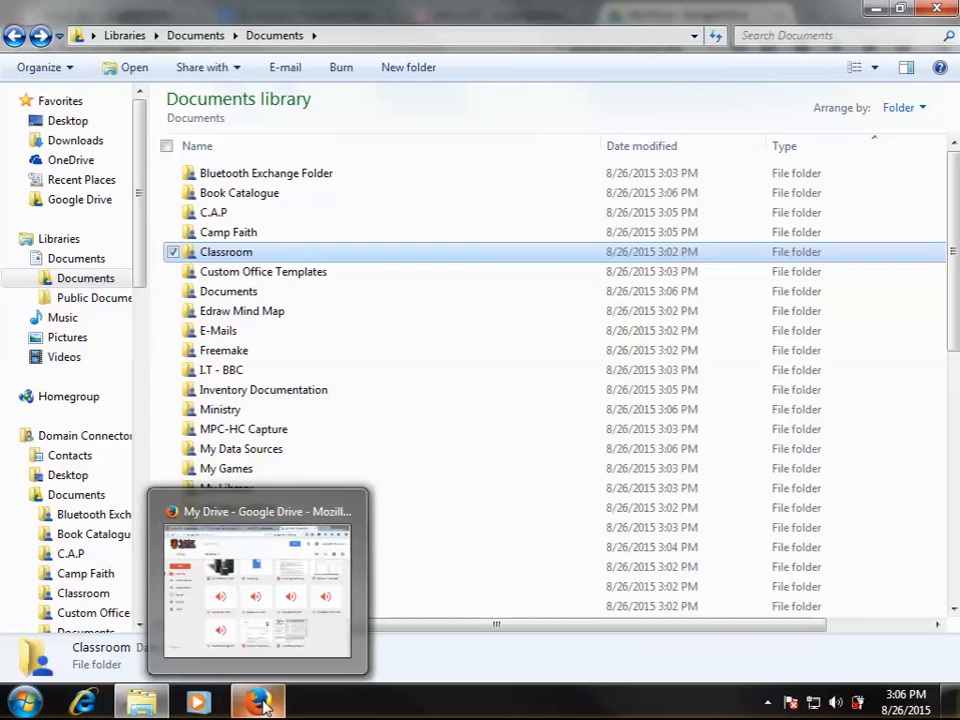
click(300, 560)
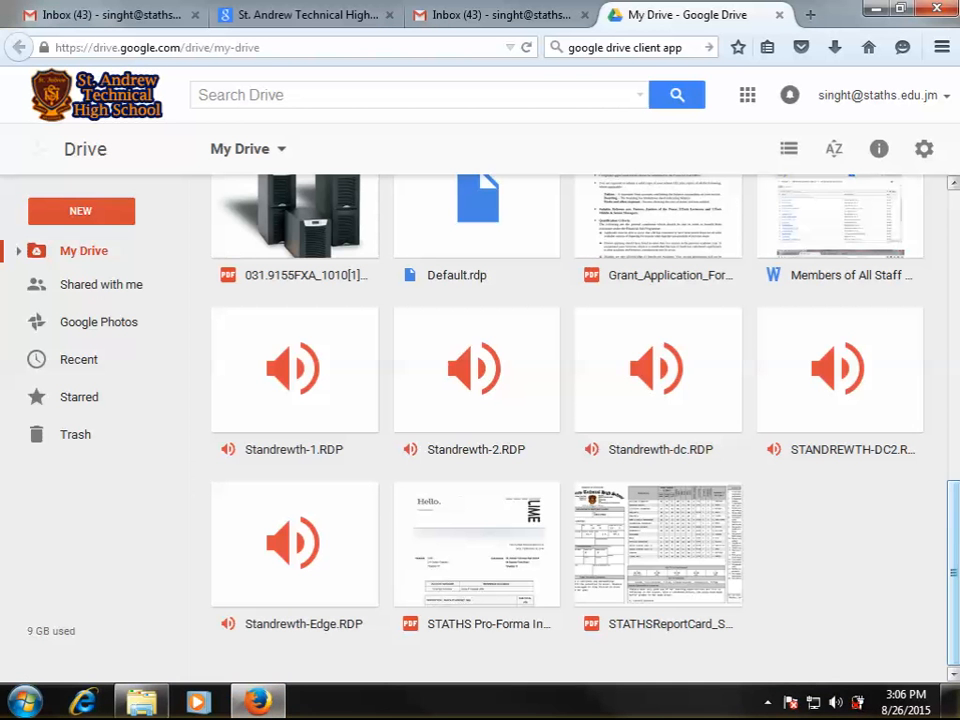
drag(953, 572, 953, 284)
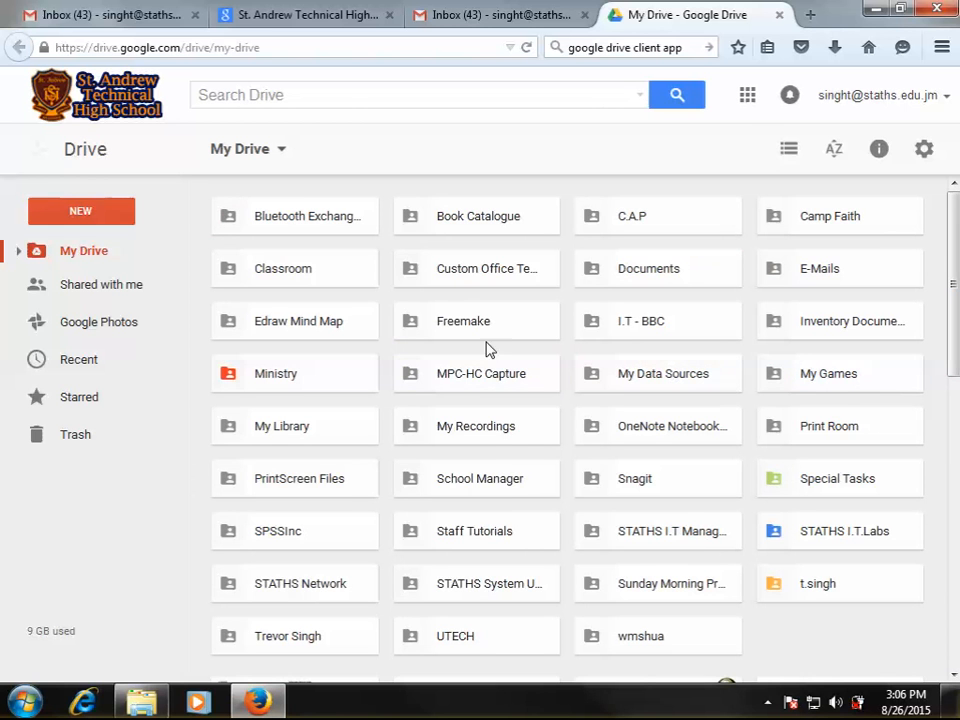
double_click(298, 270)
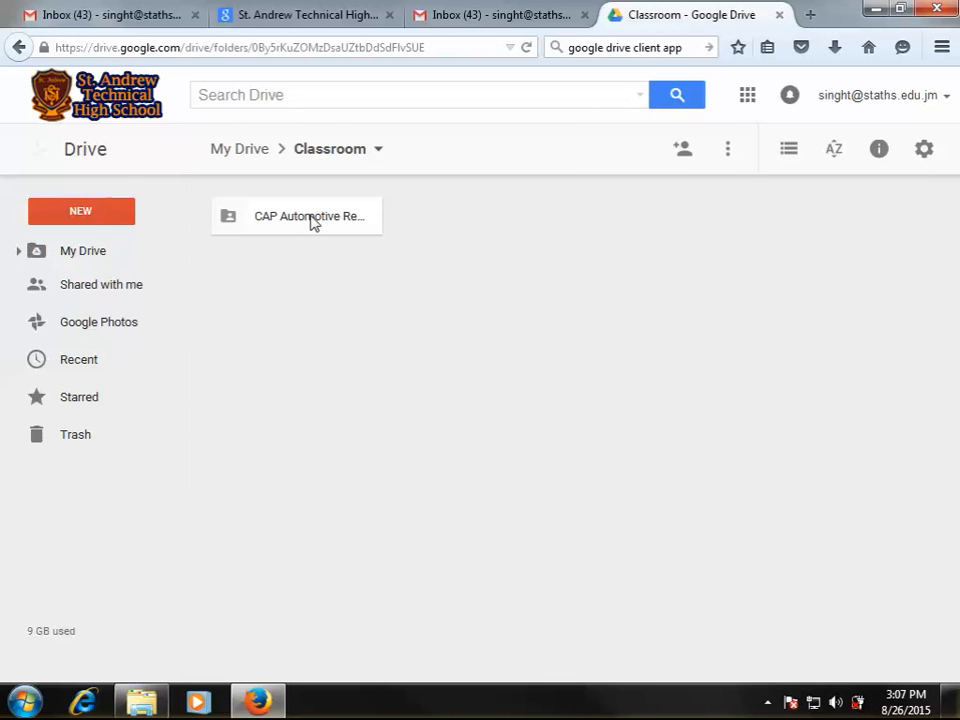
Start sharing the CAP Automotive folder inside Classroom and add a school contact as the recipient.
right_click(312, 222)
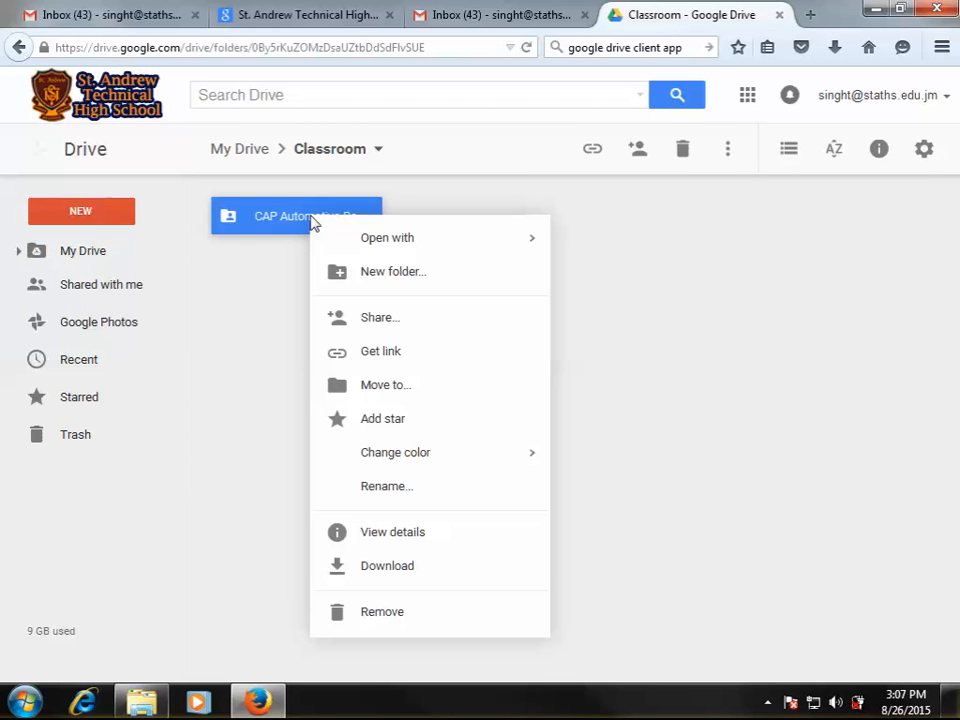
click(378, 318)
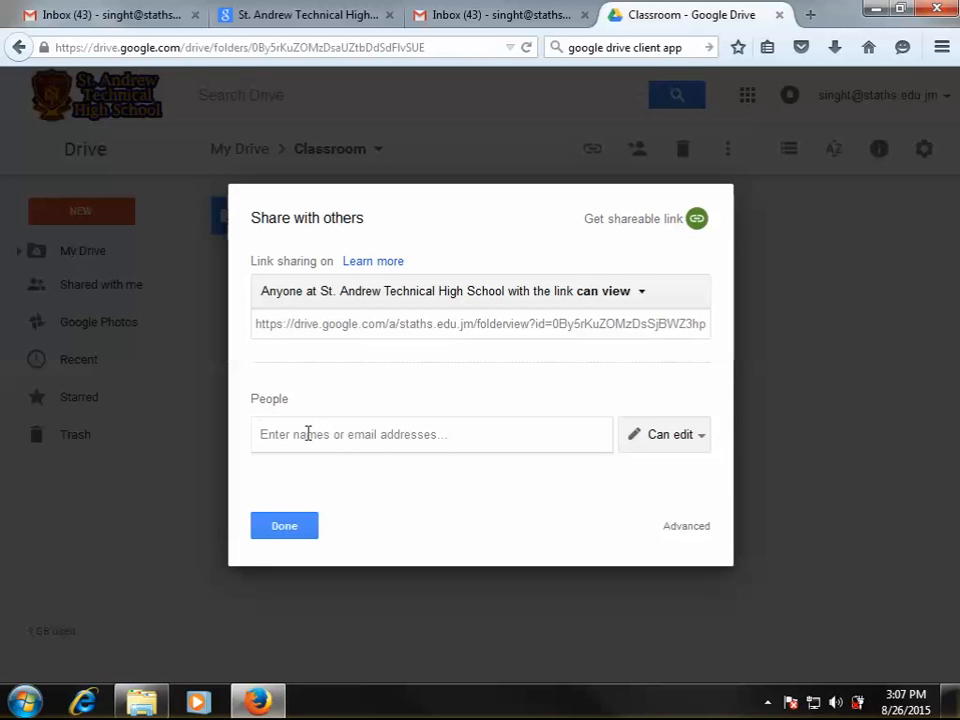
click(308, 434)
text(wilson)
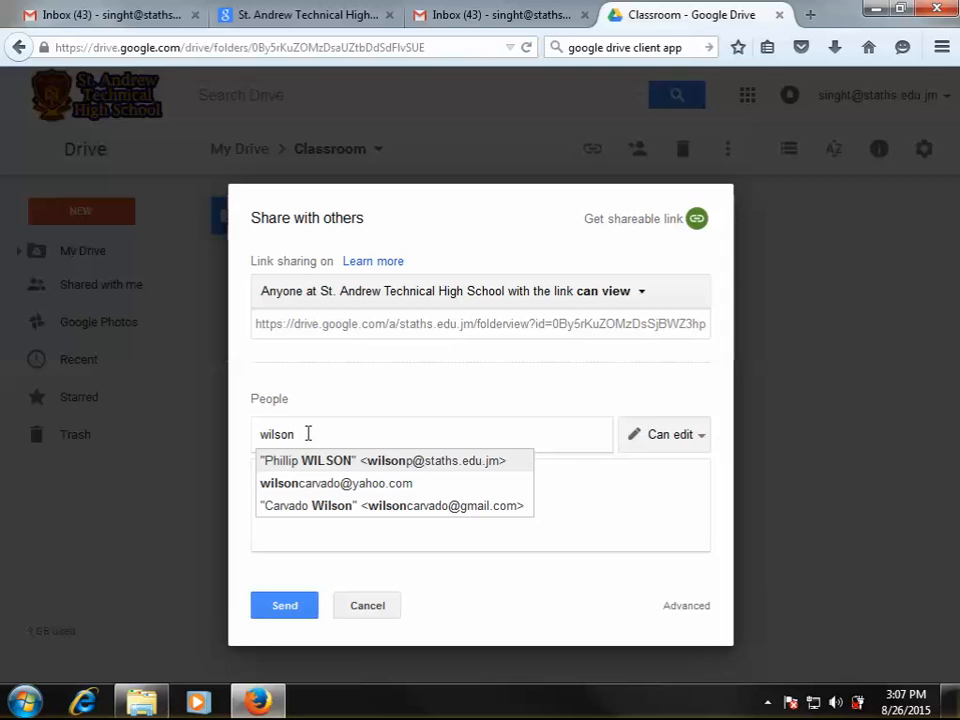
click(336, 465)
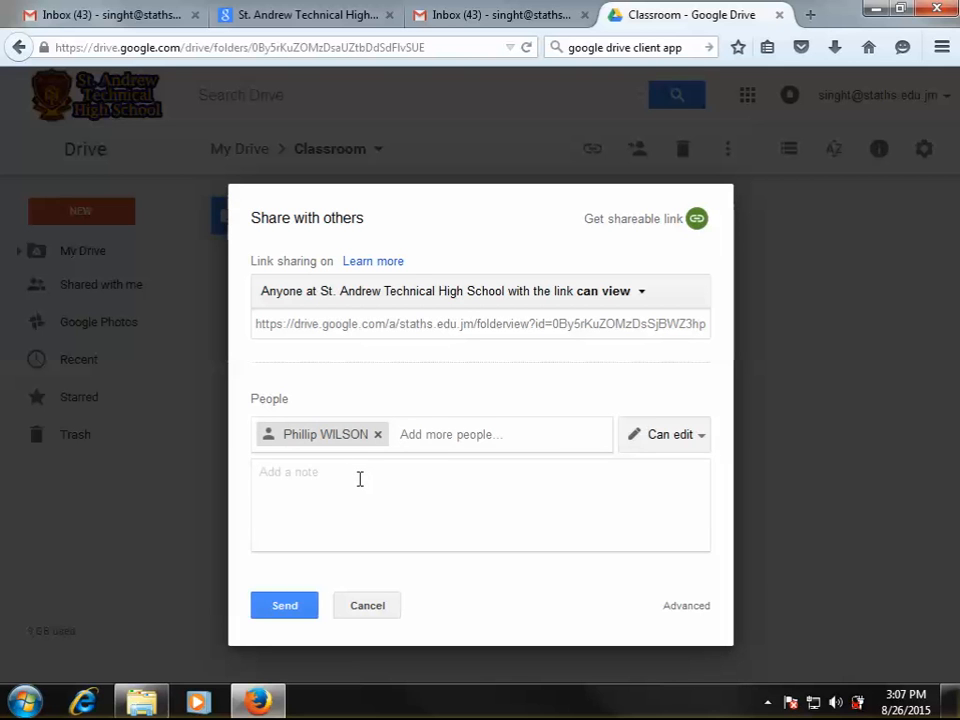
Set the share recipient's permission to "Can view", and discard the invitation without sending it.
click(357, 480)
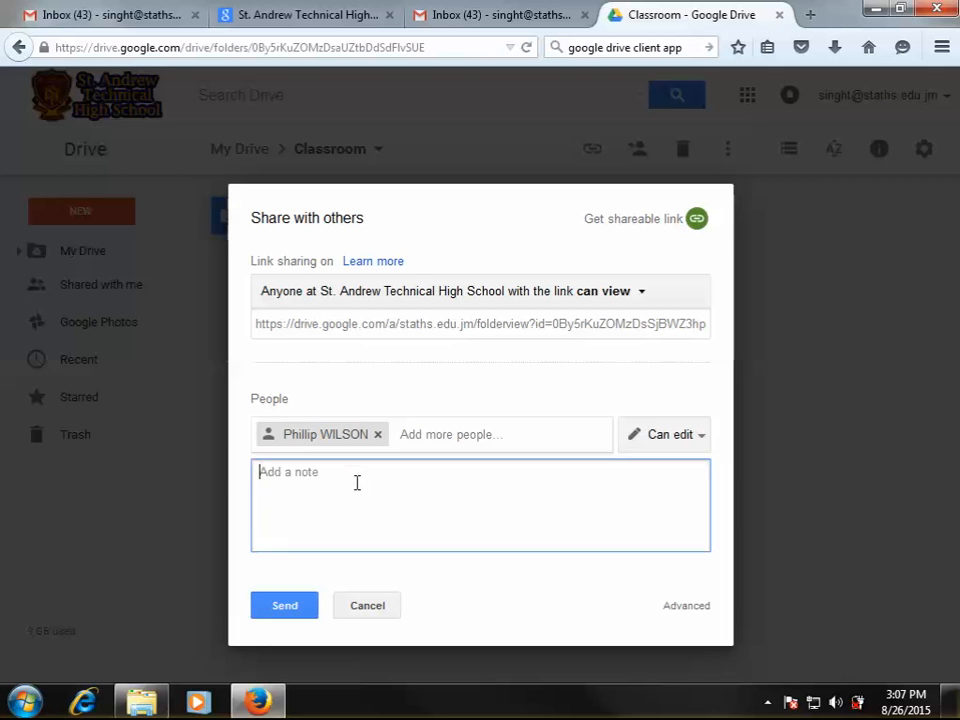
click(703, 440)
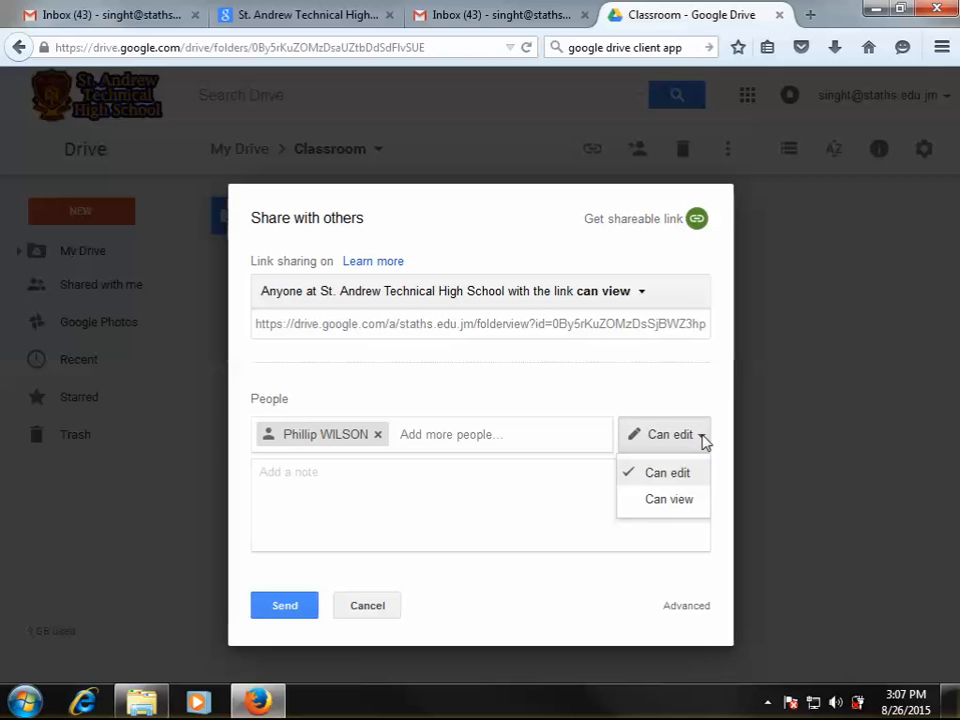
click(664, 500)
click(571, 511)
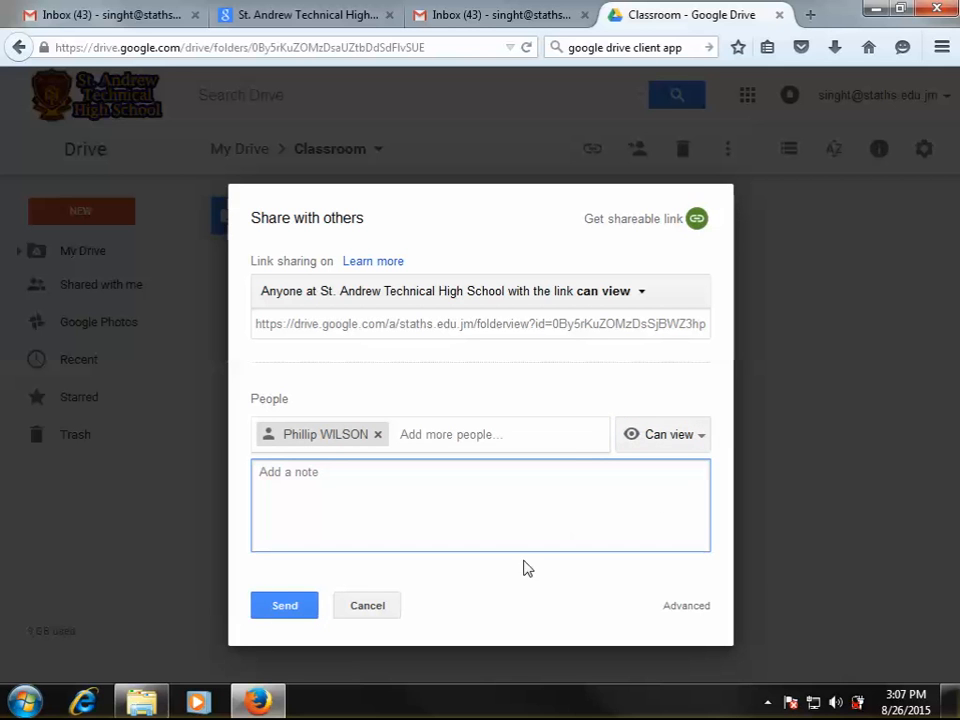
click(368, 605)
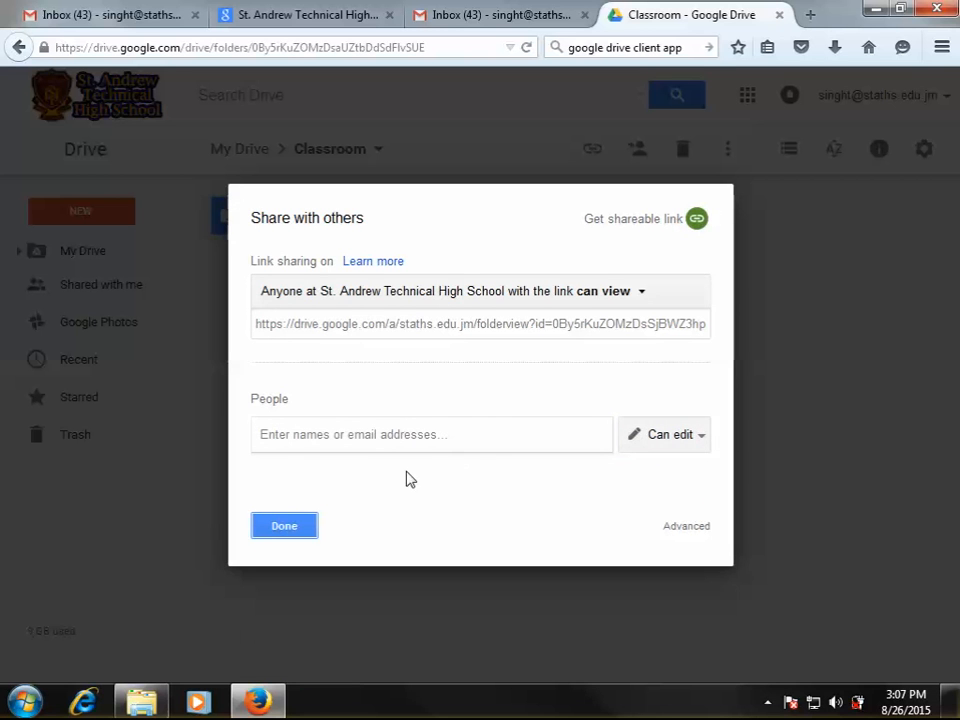
key(Escape)
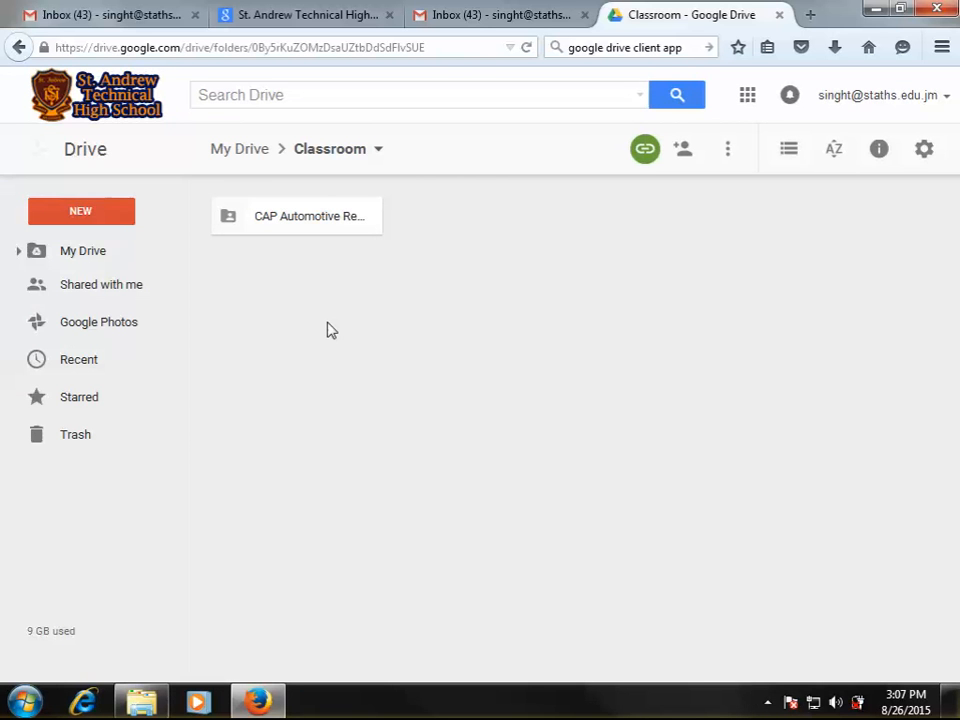
Go back from the Classroom folder to My Drive and look through its folders and files.
click(250, 158)
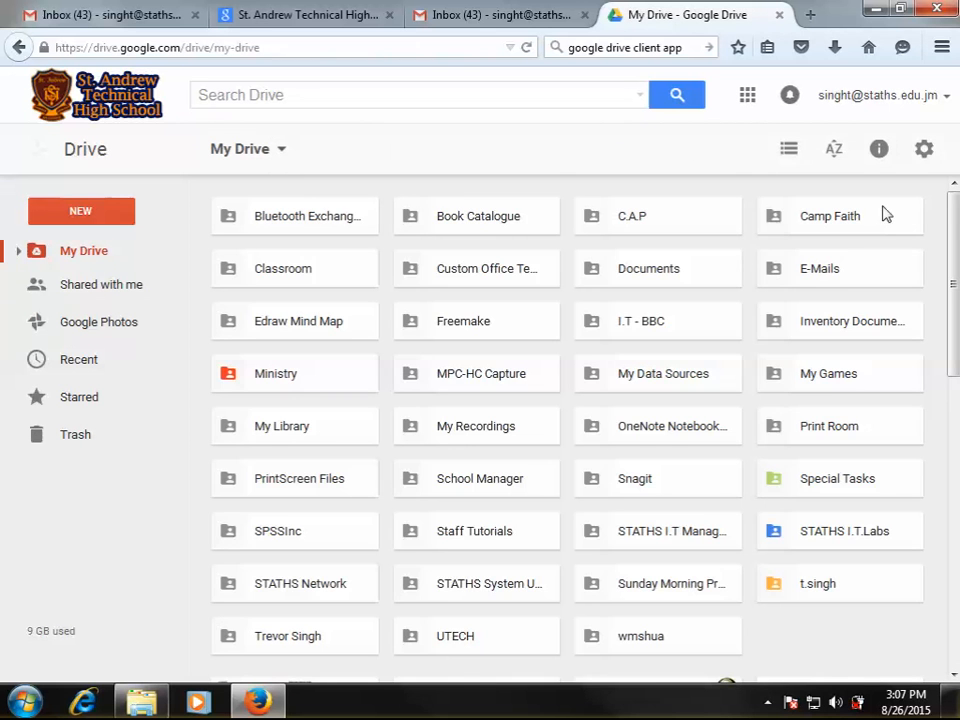
scroll(945, 380, down, 6)
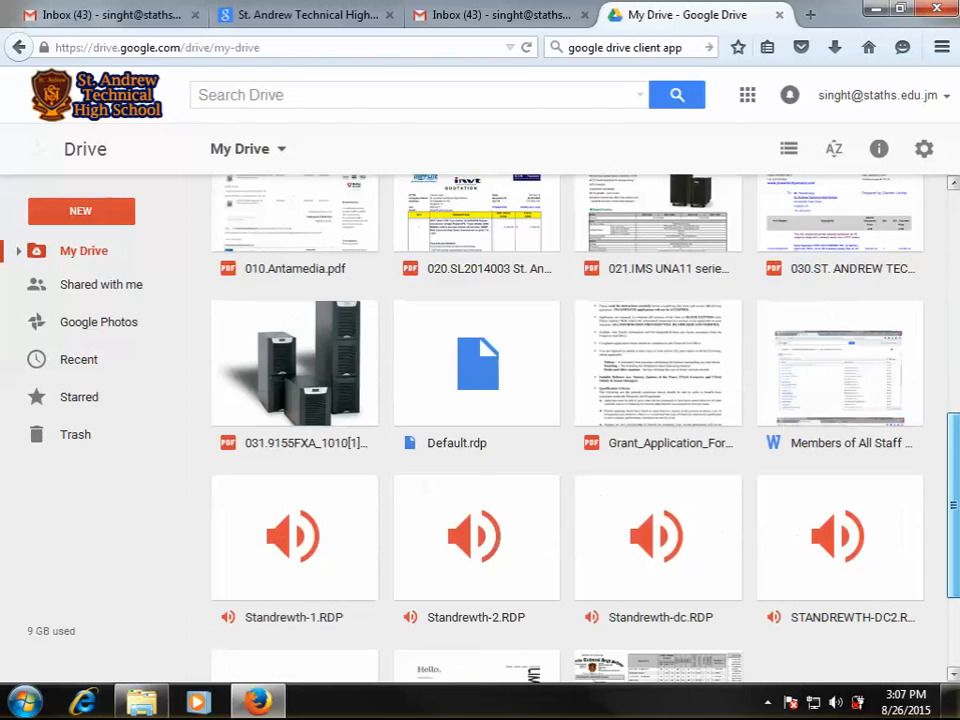
drag(954, 505, 954, 280)
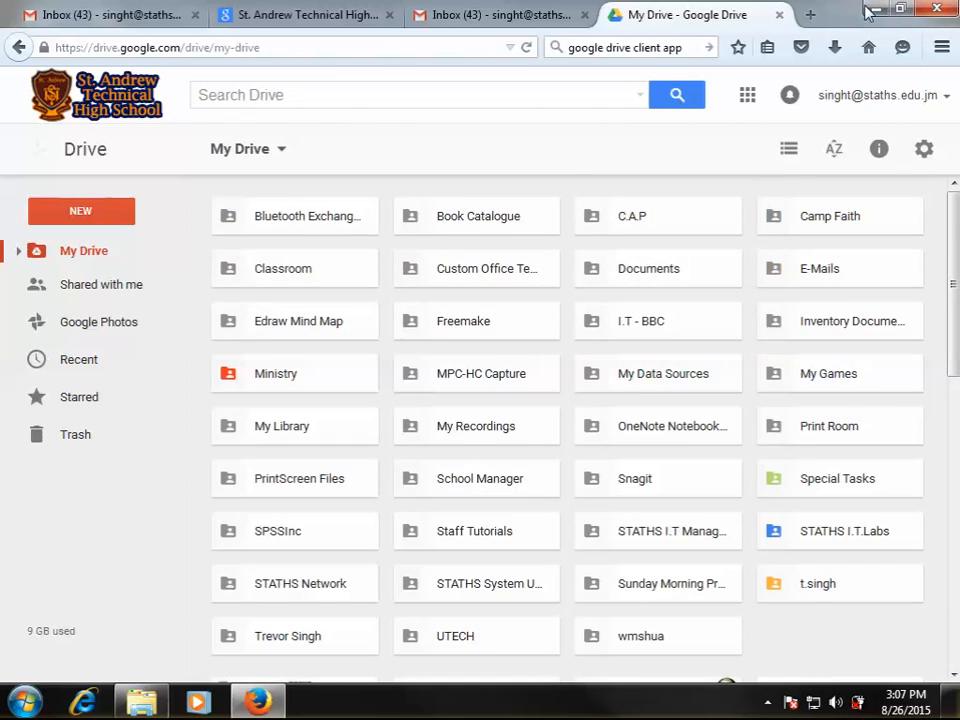
View the local Documents folder in Windows Explorer, and compare it with the folders and files of My Drive in Firefox.
click(876, 9)
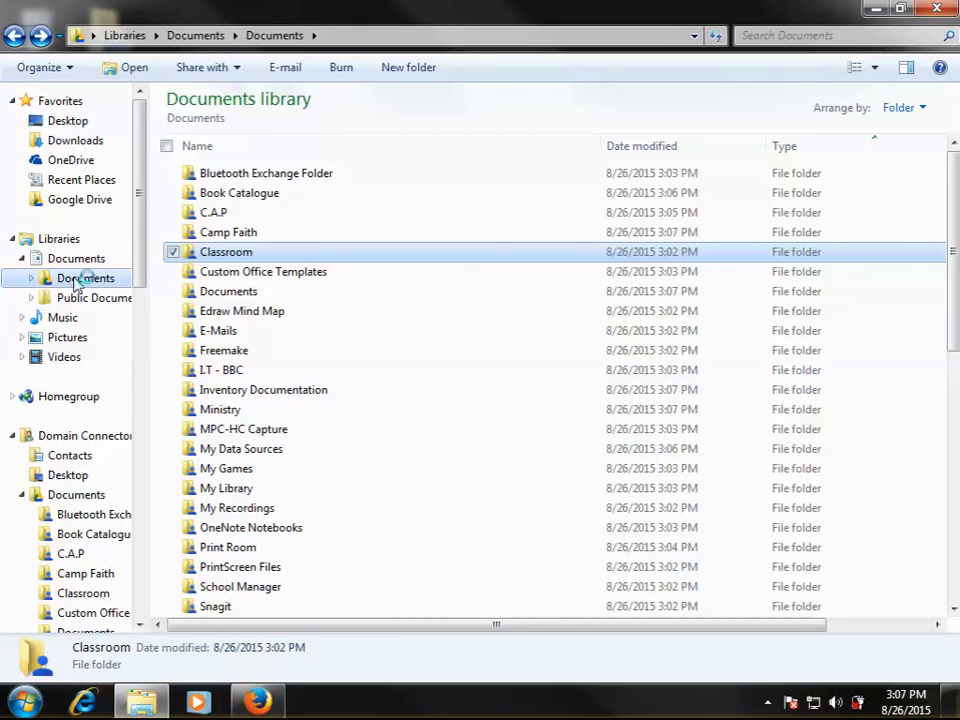
click(77, 285)
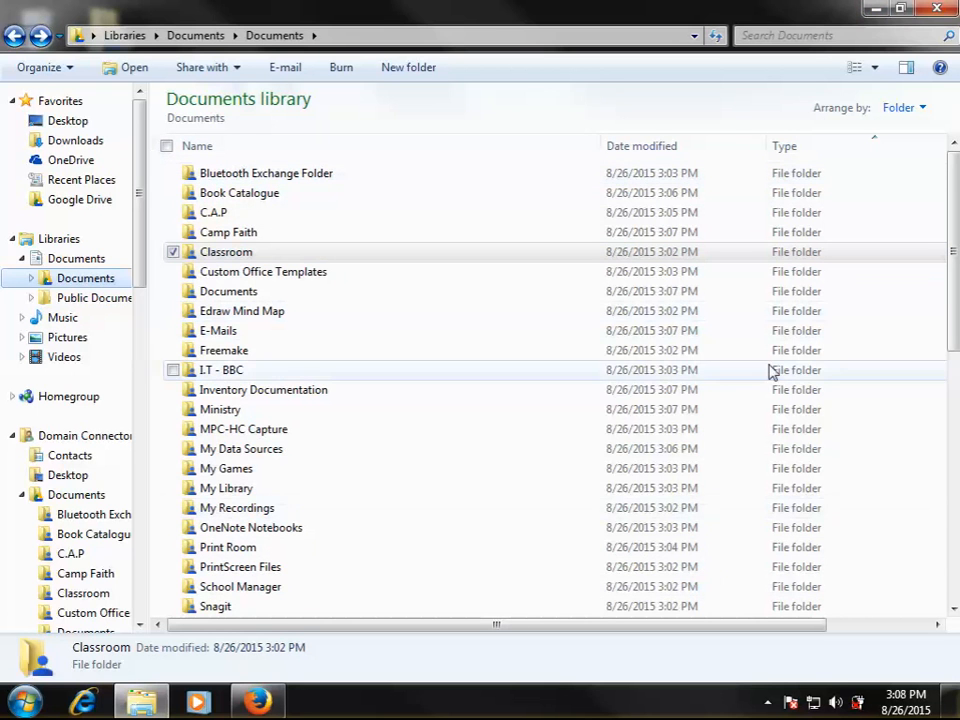
key(alt+Tab)
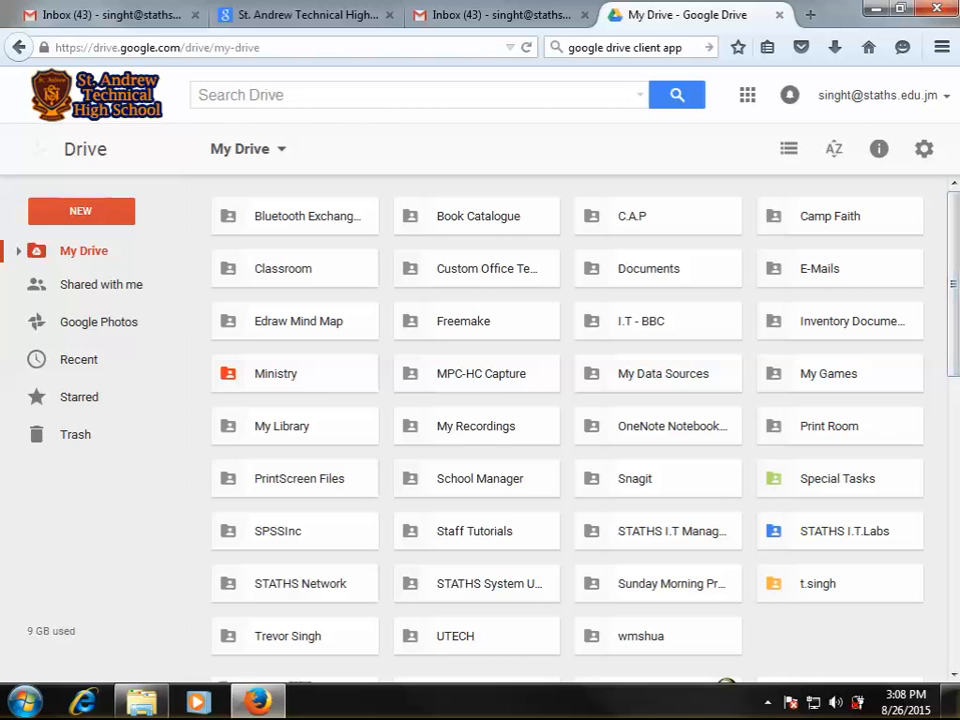
scroll(955, 585, down, 10)
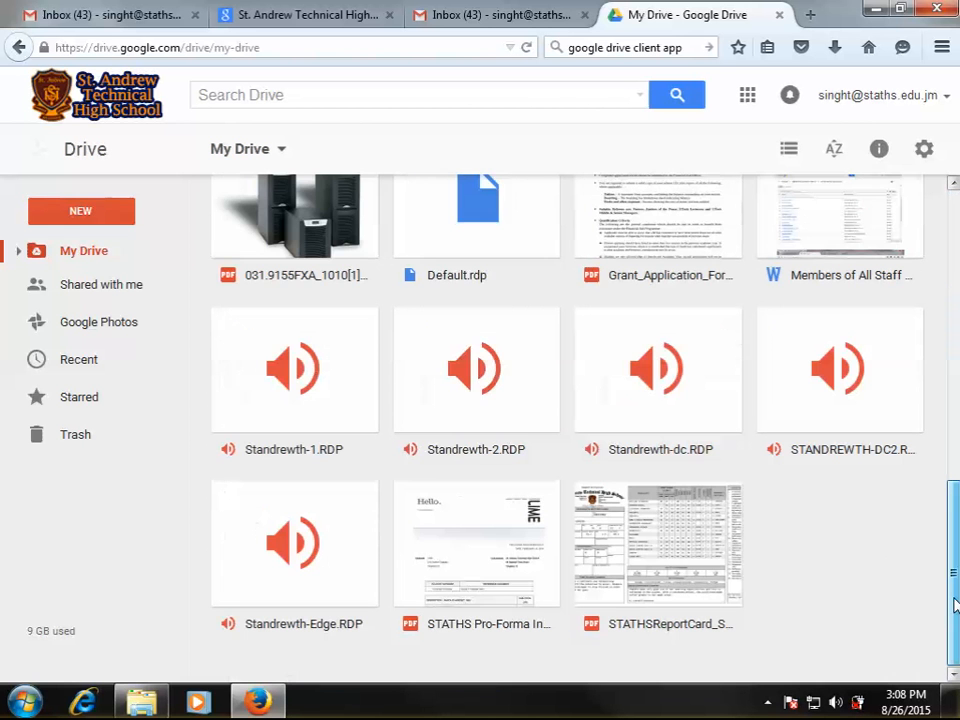
scroll(235, 601, up, 5)
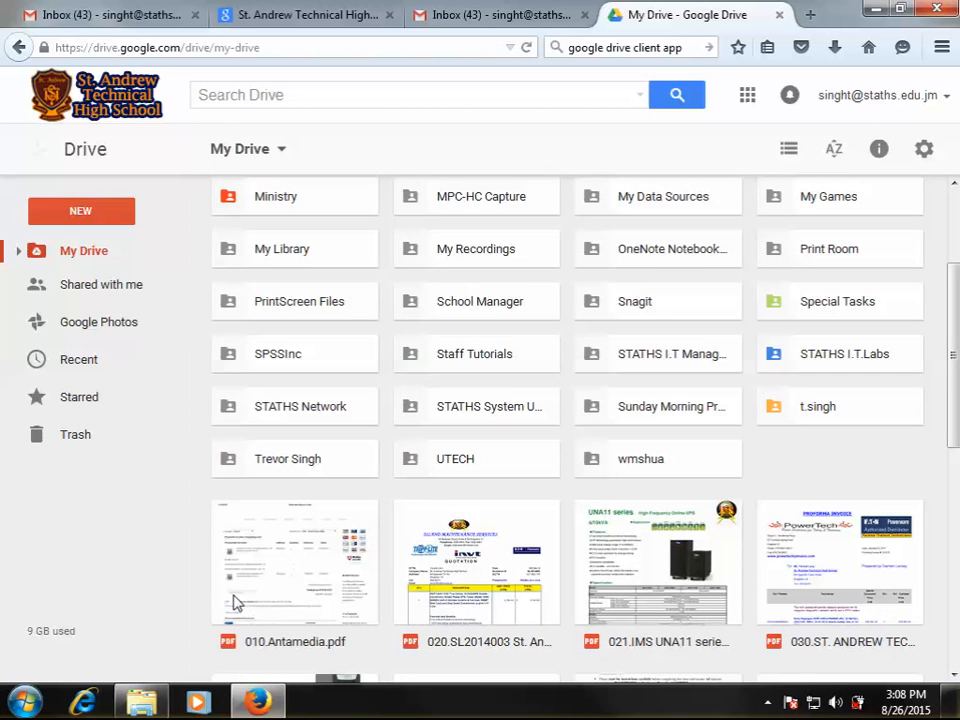